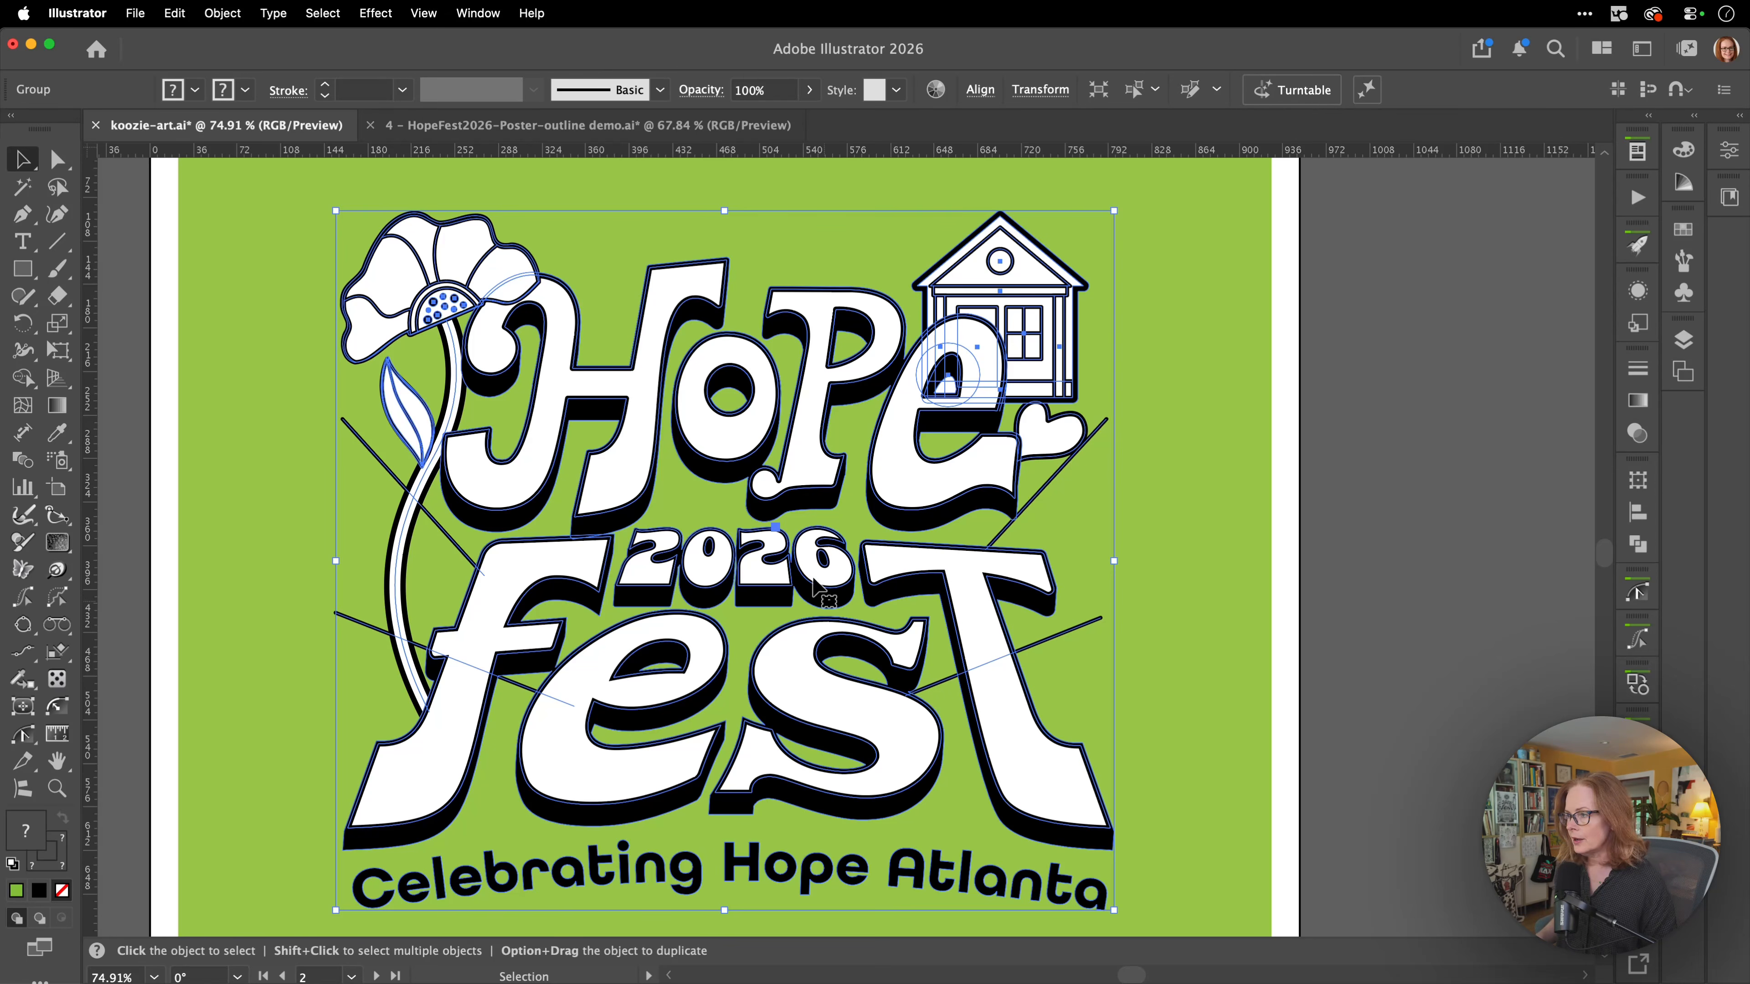
Check the HopeFest poster document in outline mode, restore its preview, and return to the koozie-art document.
{"action": "left_click", "coordinate": [615, 135]}
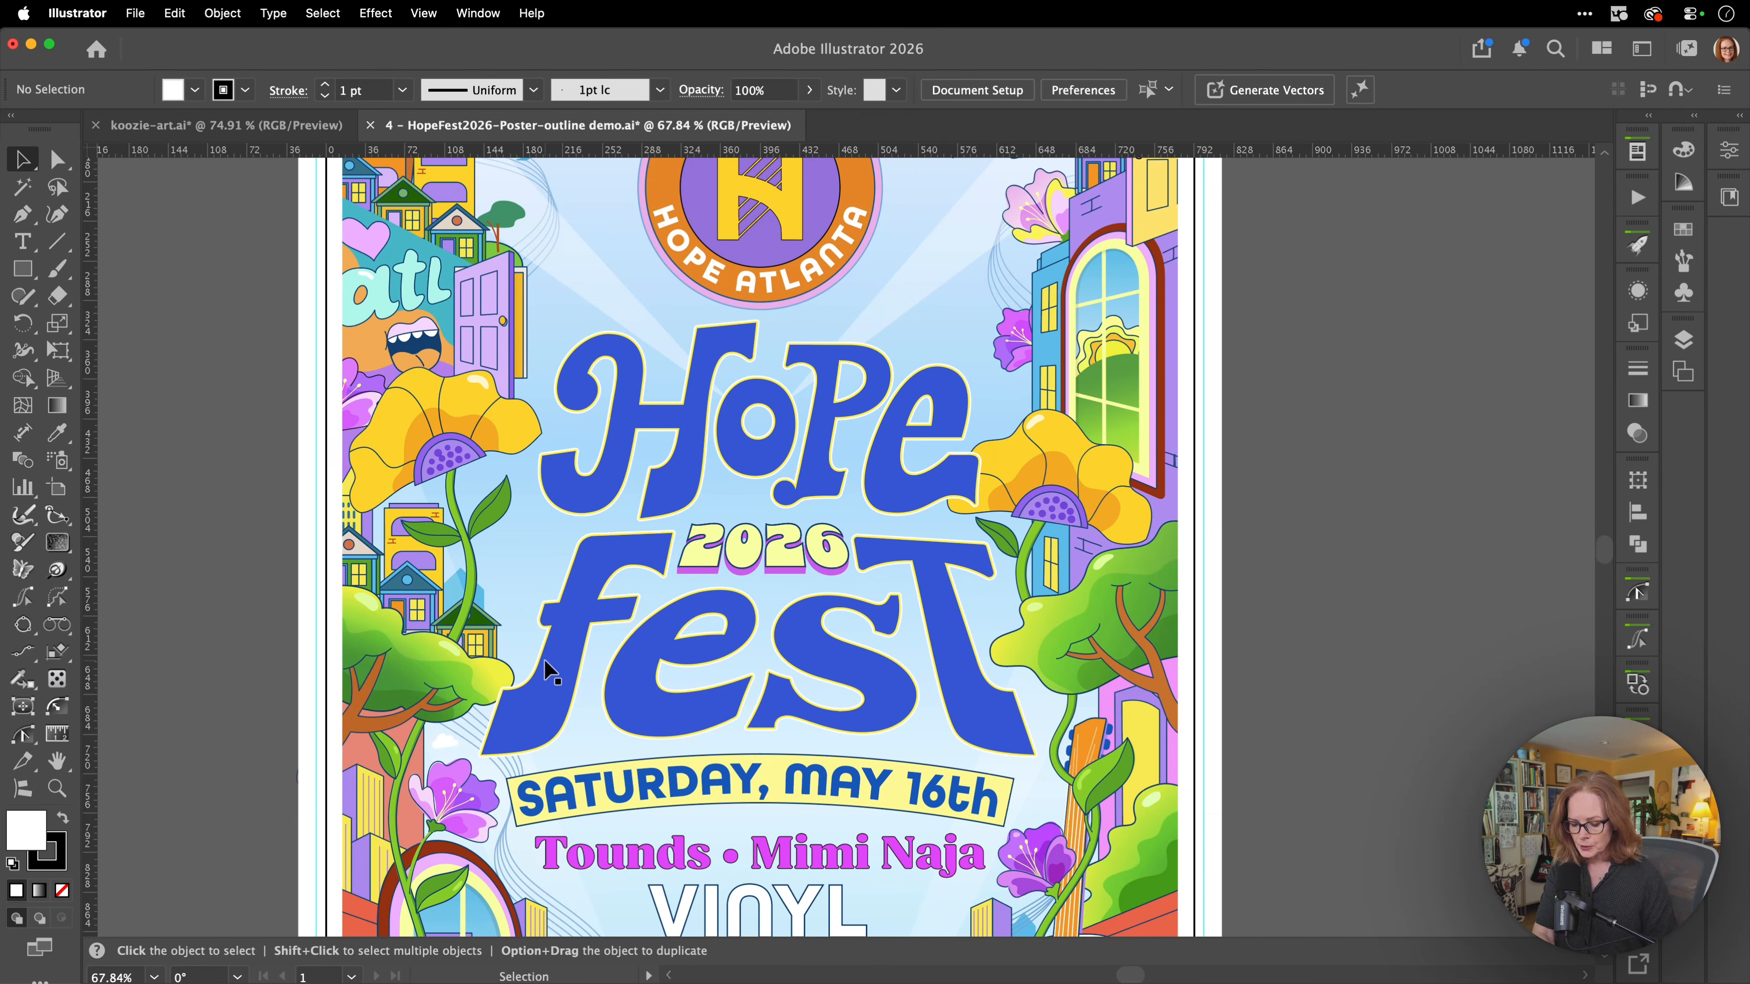
{"action": "key", "text": "super+y"}
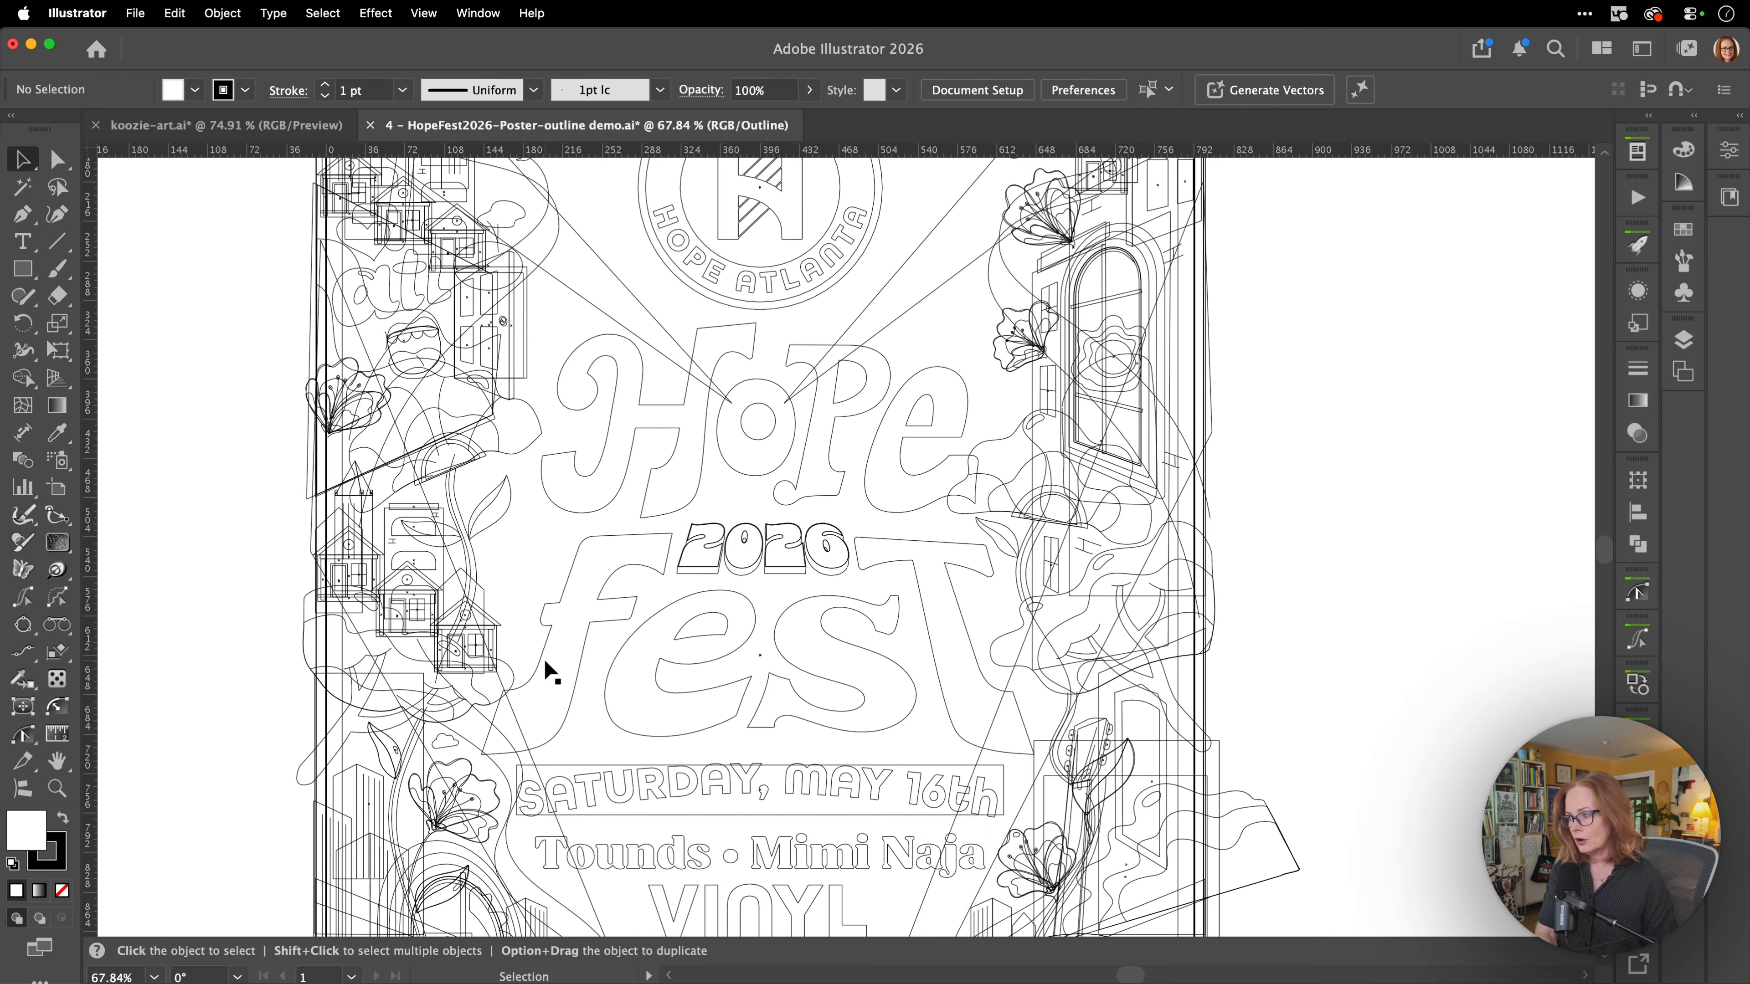
{"action": "key", "text": "super+y"}
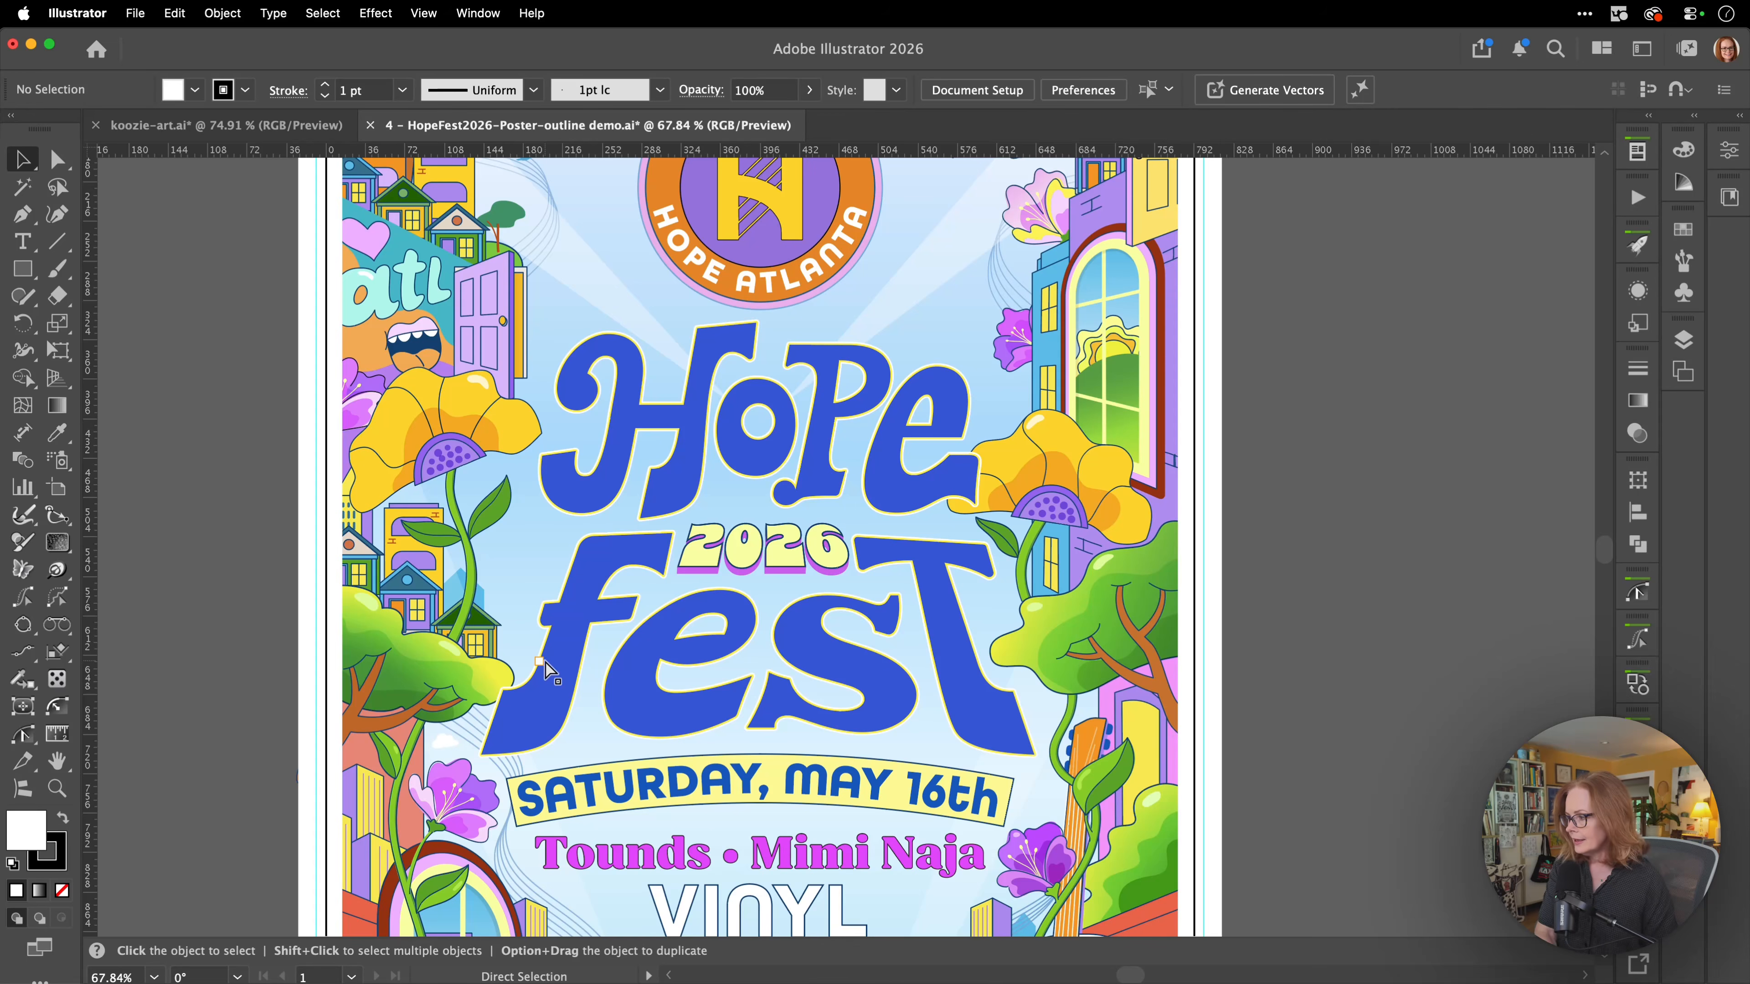
{"action": "left_click", "coordinate": [254, 128]}
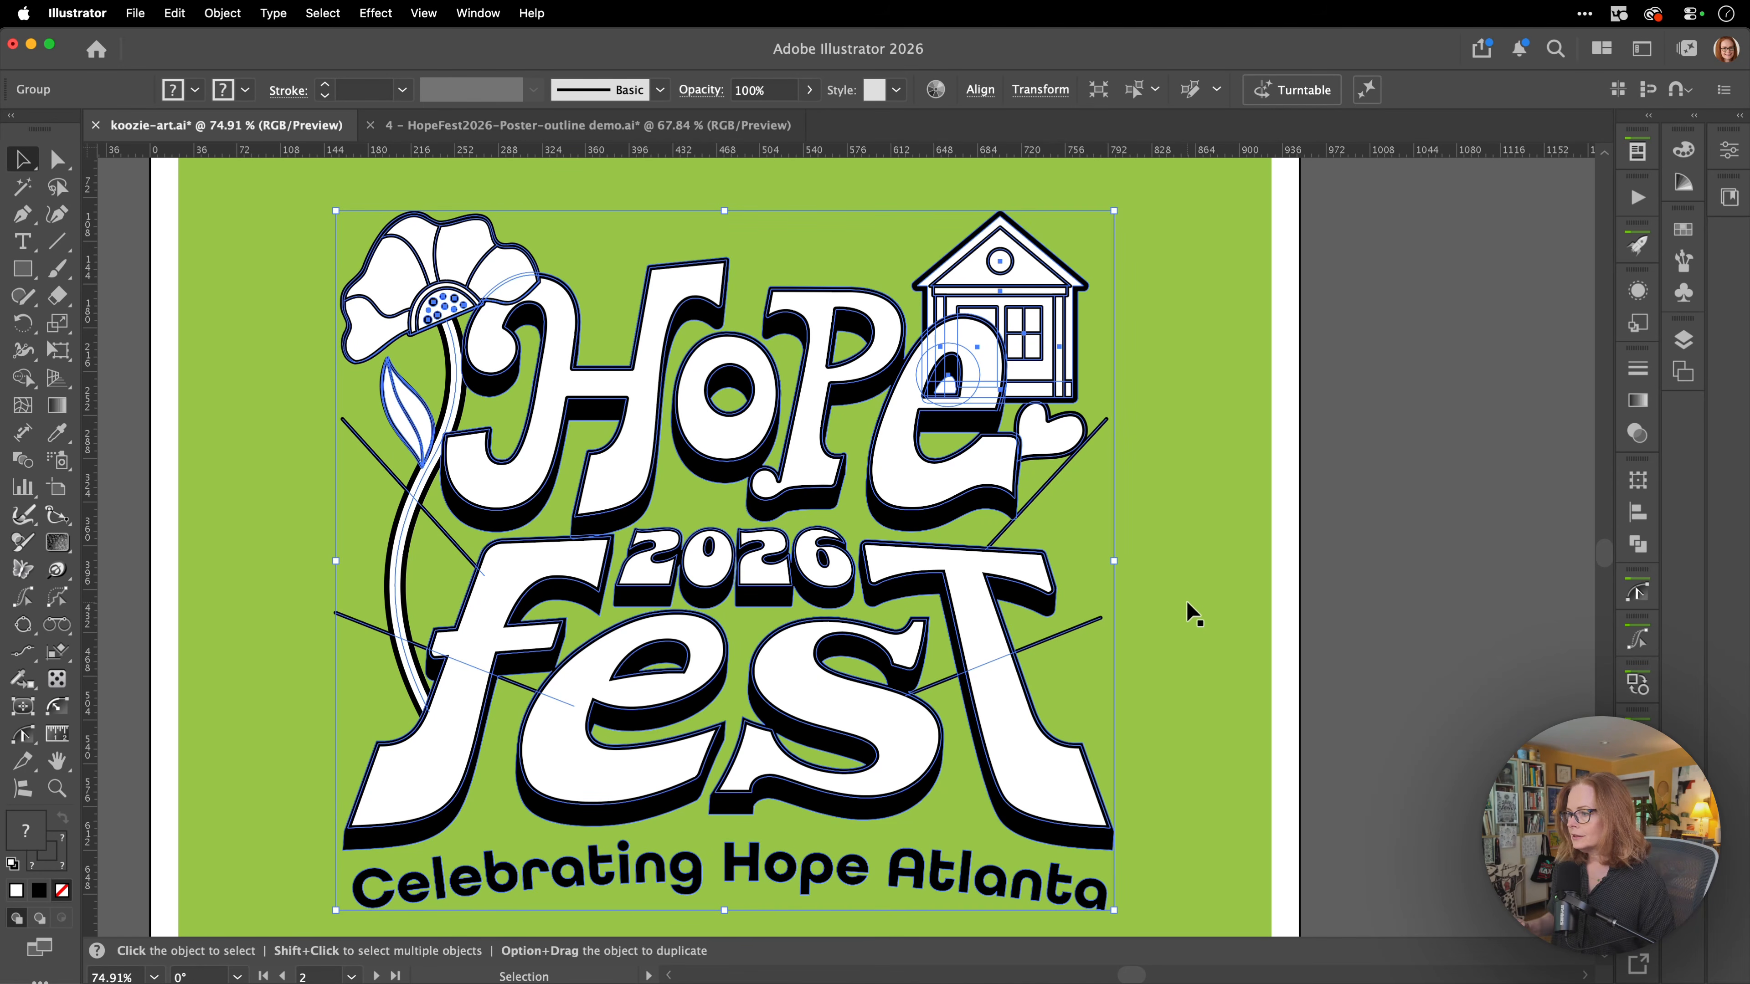
Inspect the live strokes and overlapping paths around the leaf, stem and Hope lettering up close.
{"action": "key", "text": "super+space"}
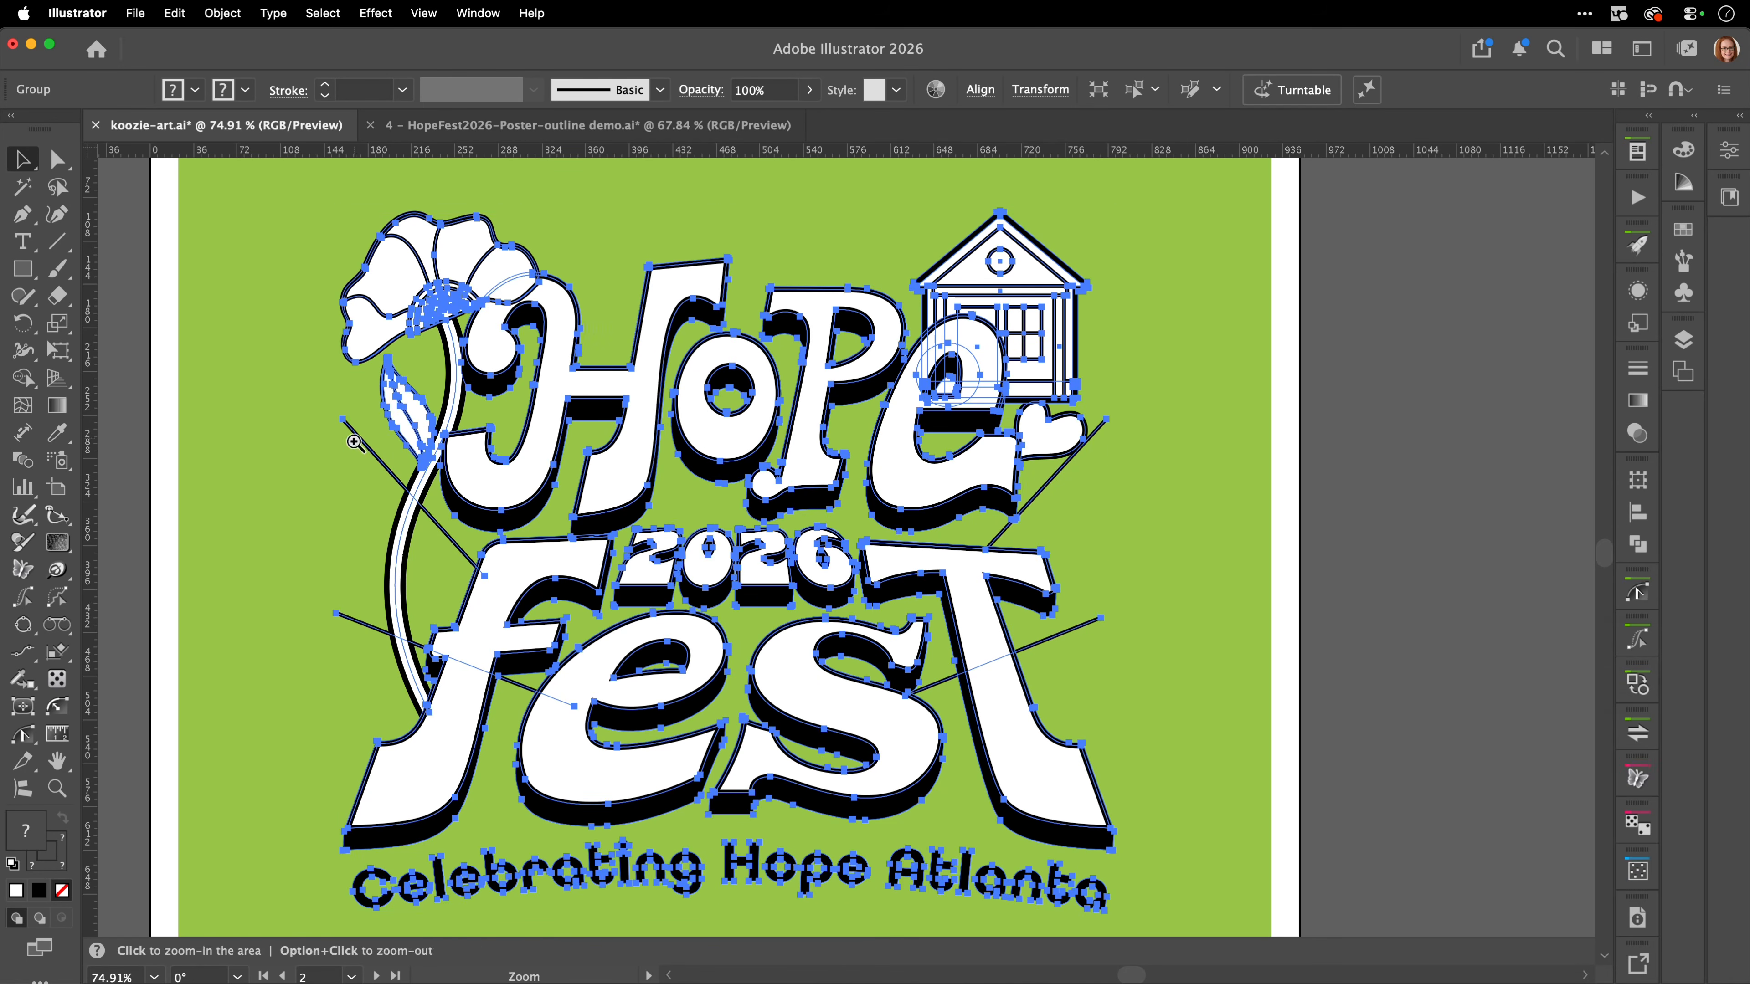
{"action": "left_click", "coordinate": [355, 441]}
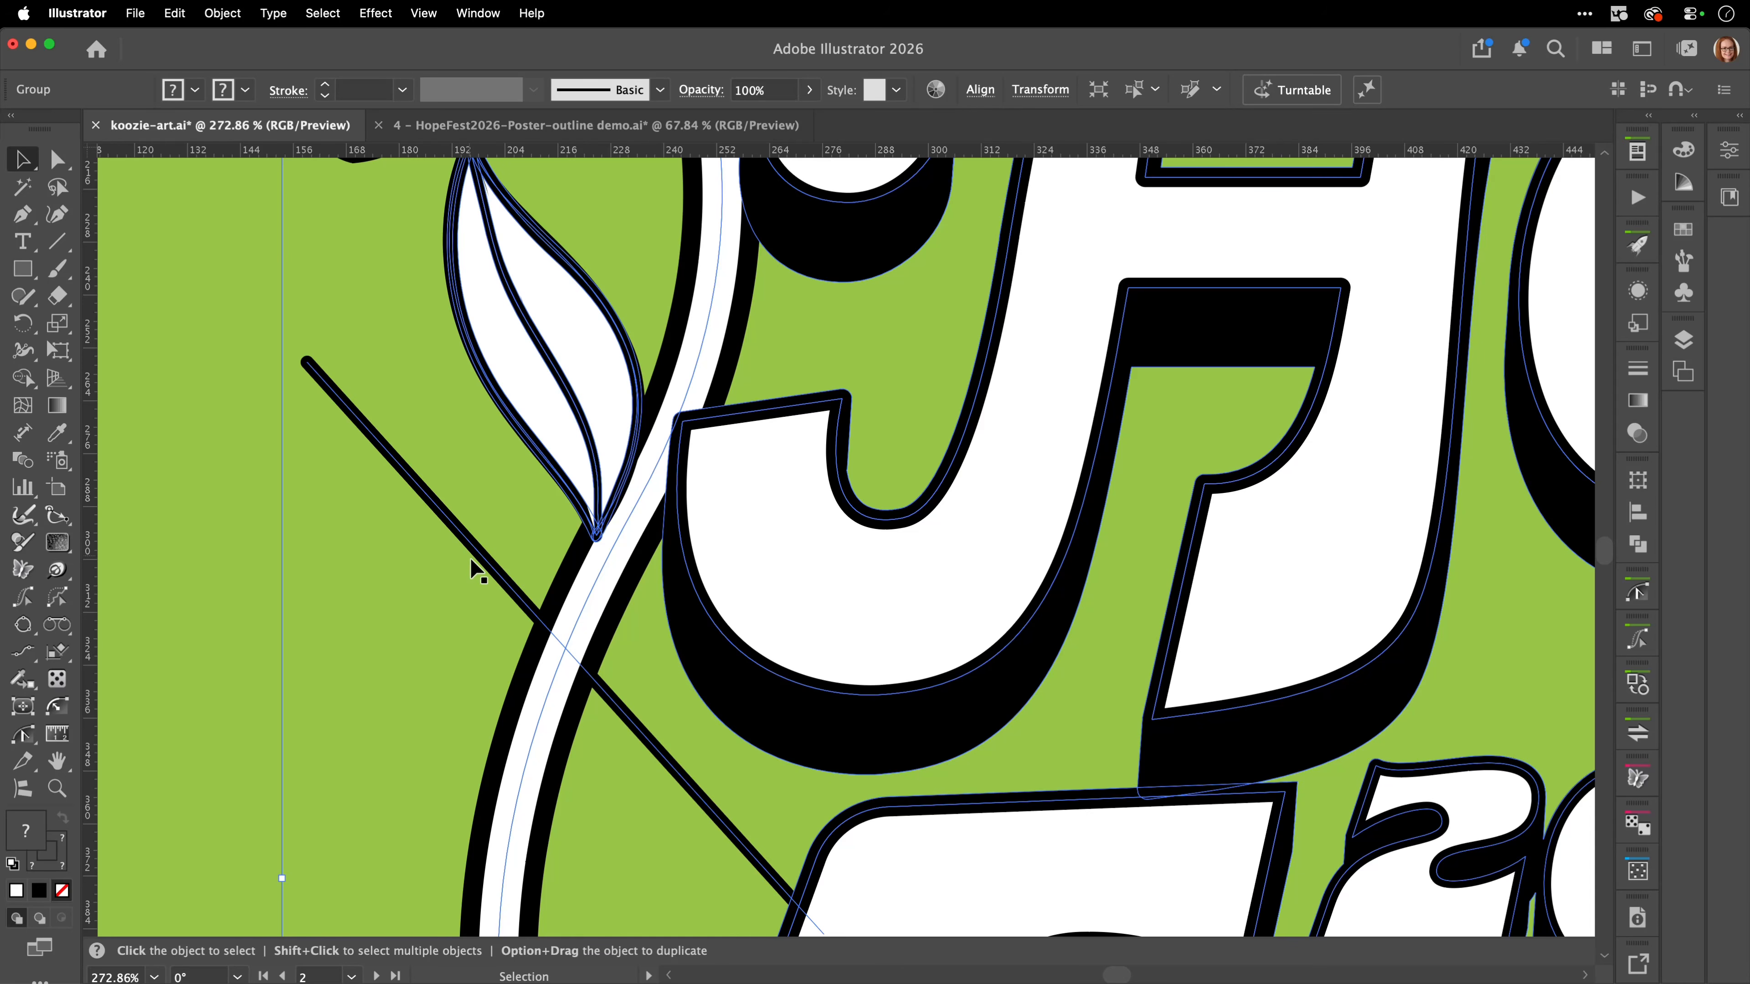
{"action": "left_click_drag", "start_coordinate": [668, 559], "coordinate": [688, 352]}
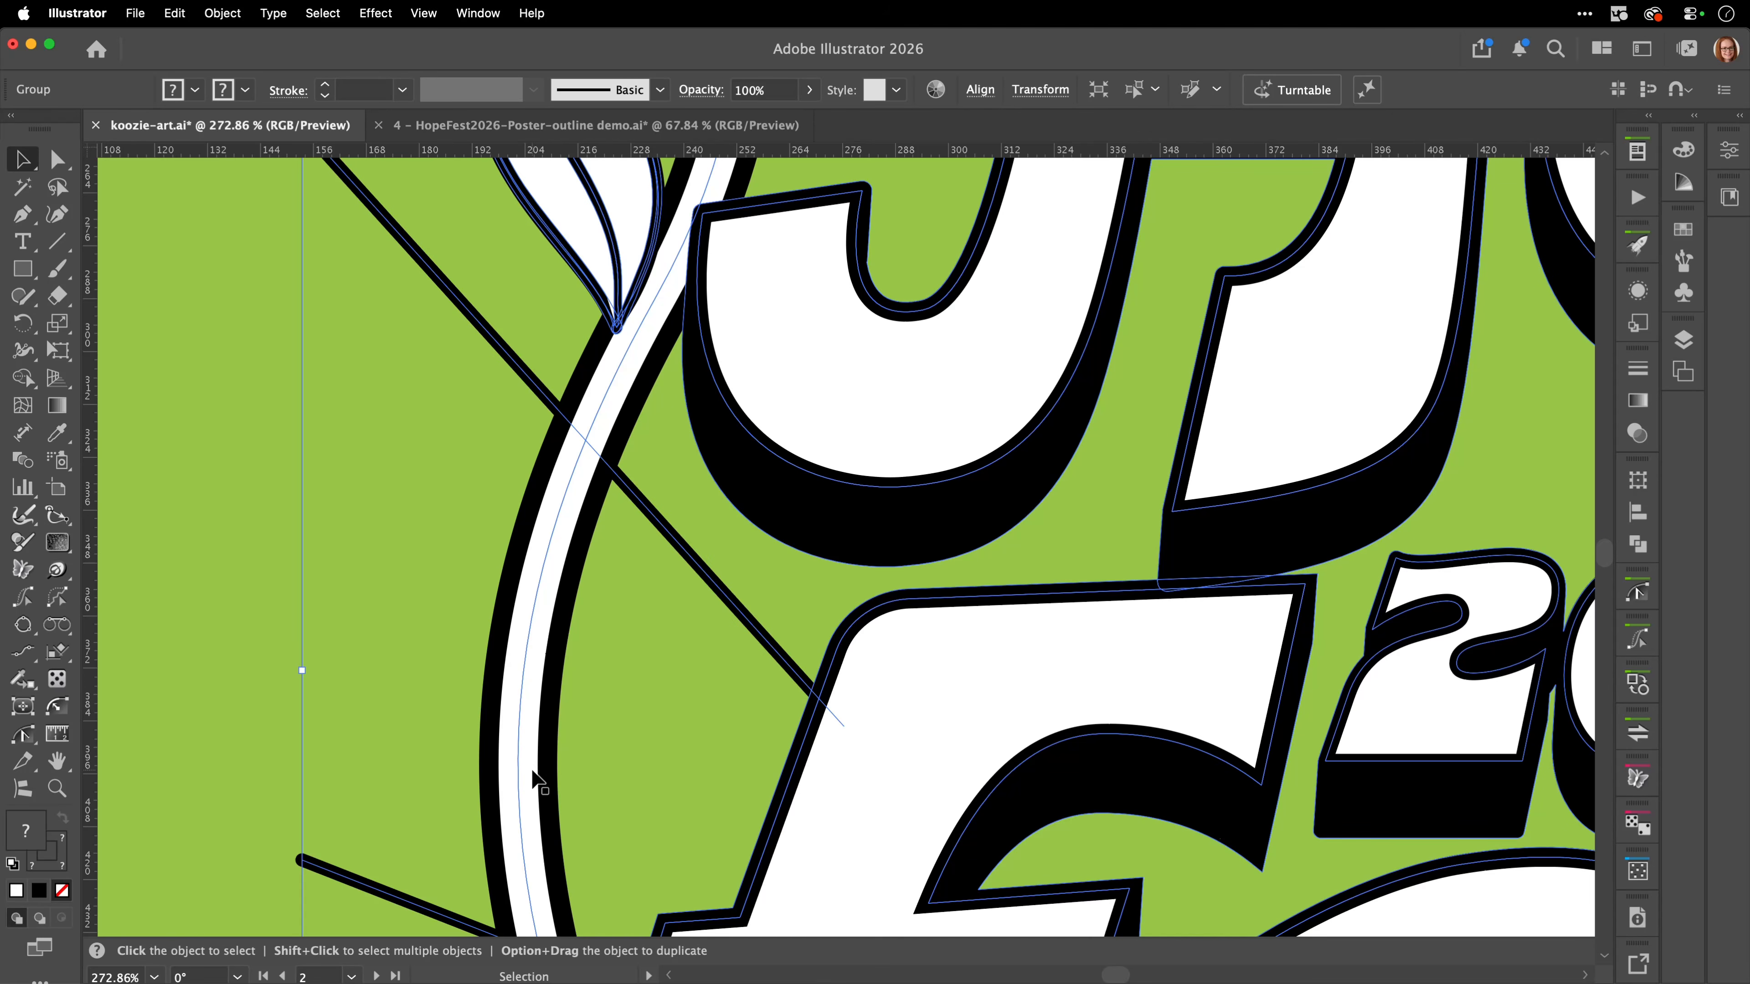
{"action": "left_click_drag", "start_coordinate": [1070, 277], "coordinate": [551, 844]}
{"action": "key", "text": "space"}
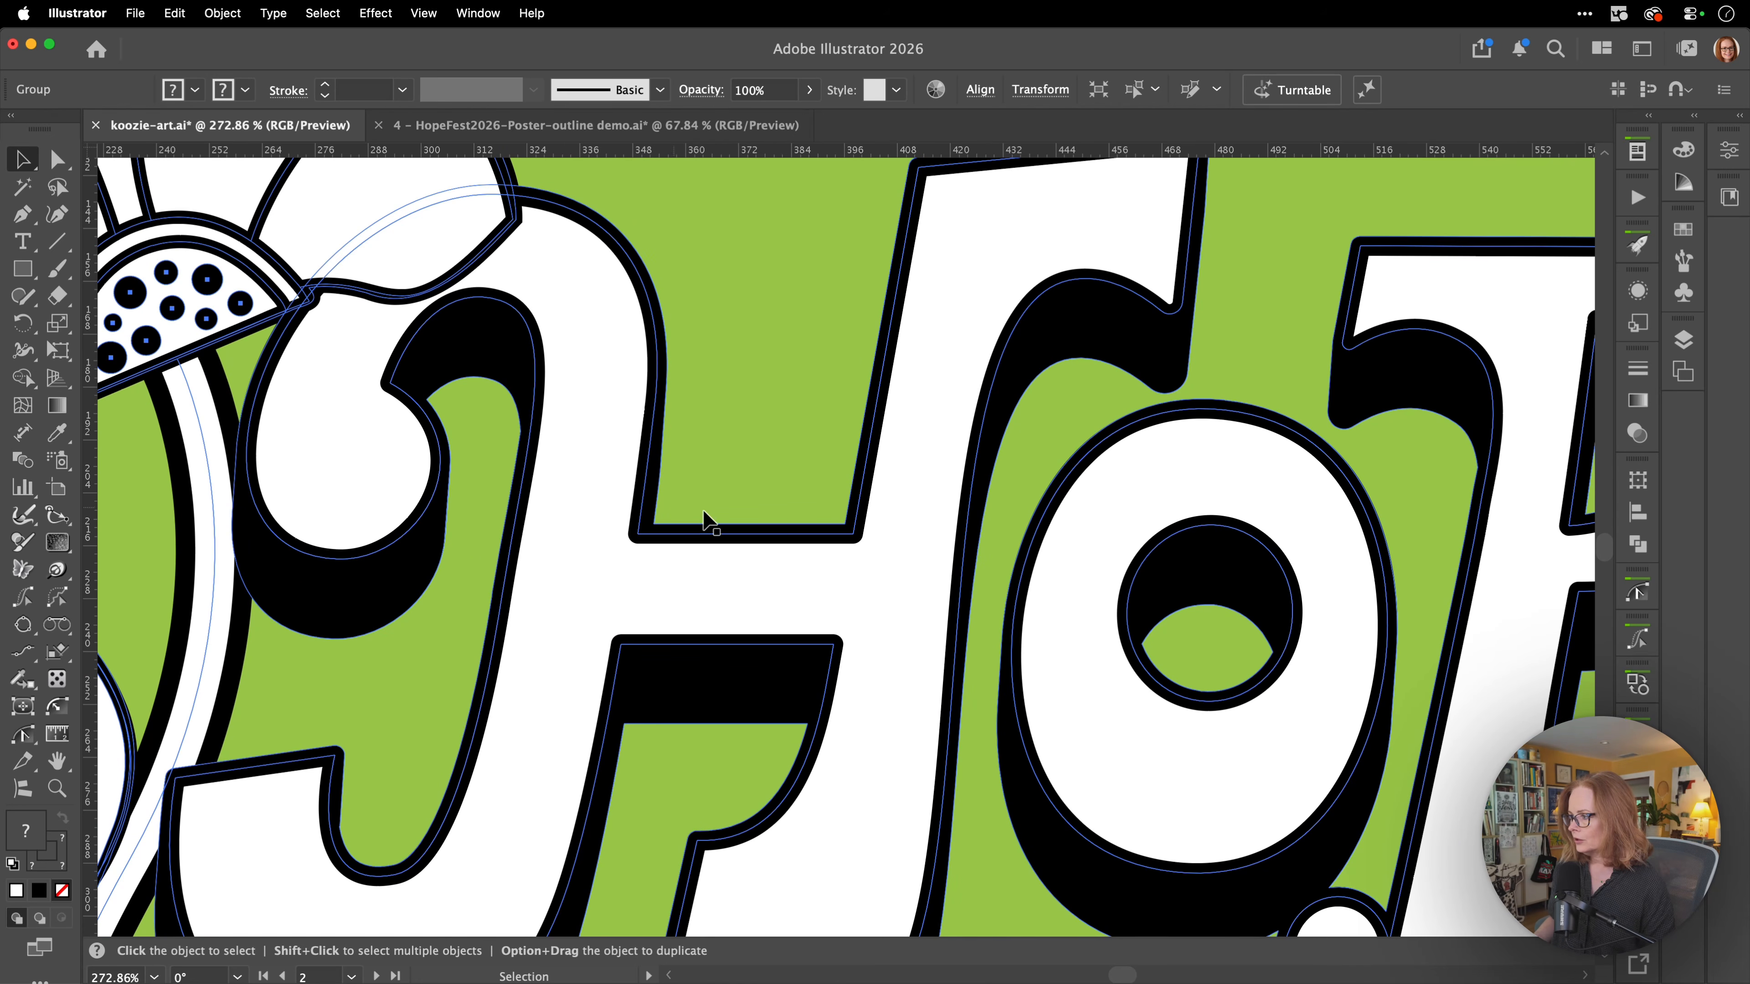
{"action": "scroll", "coordinate": [1044, 537], "scroll_direction": "up", "scroll_amount": 5}
{"action": "scroll", "coordinate": [1044, 537], "scroll_direction": "left", "scroll_amount": 7}
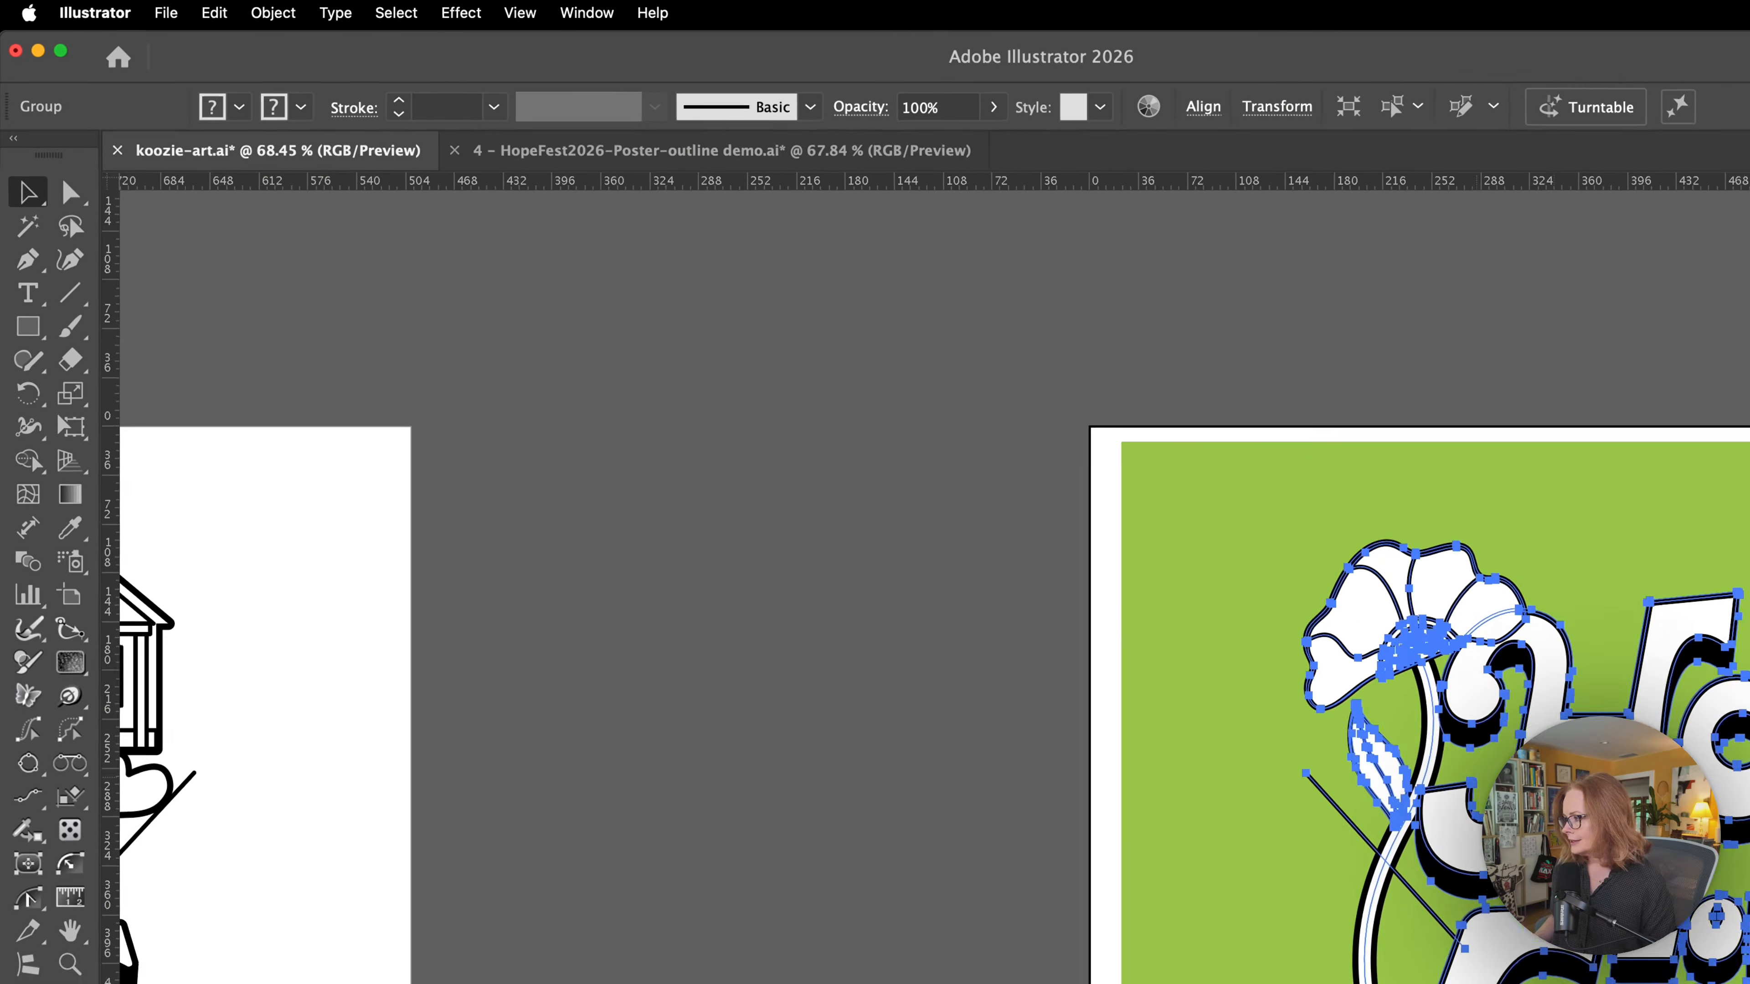
Expand the fill and stroke of the whole selected artwork group.
{"action": "left_click_drag", "start_coordinate": [1526, 799], "coordinate": [650, 559]}
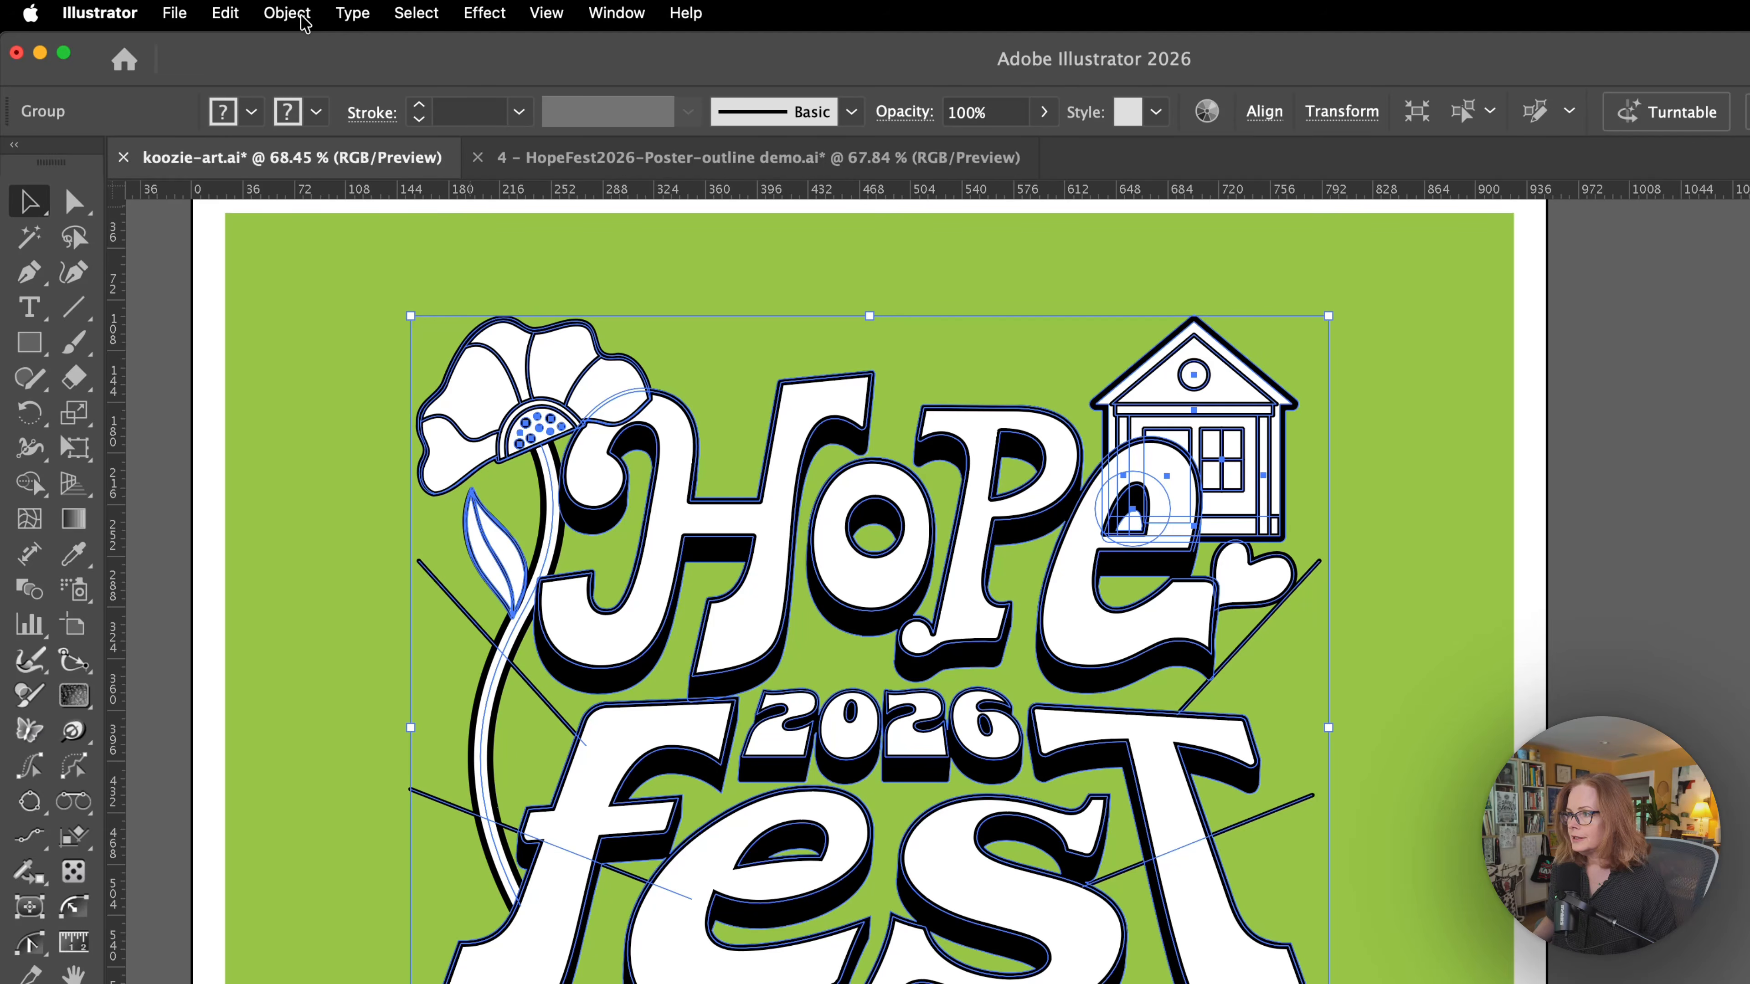
{"action": "left_click", "coordinate": [287, 13]}
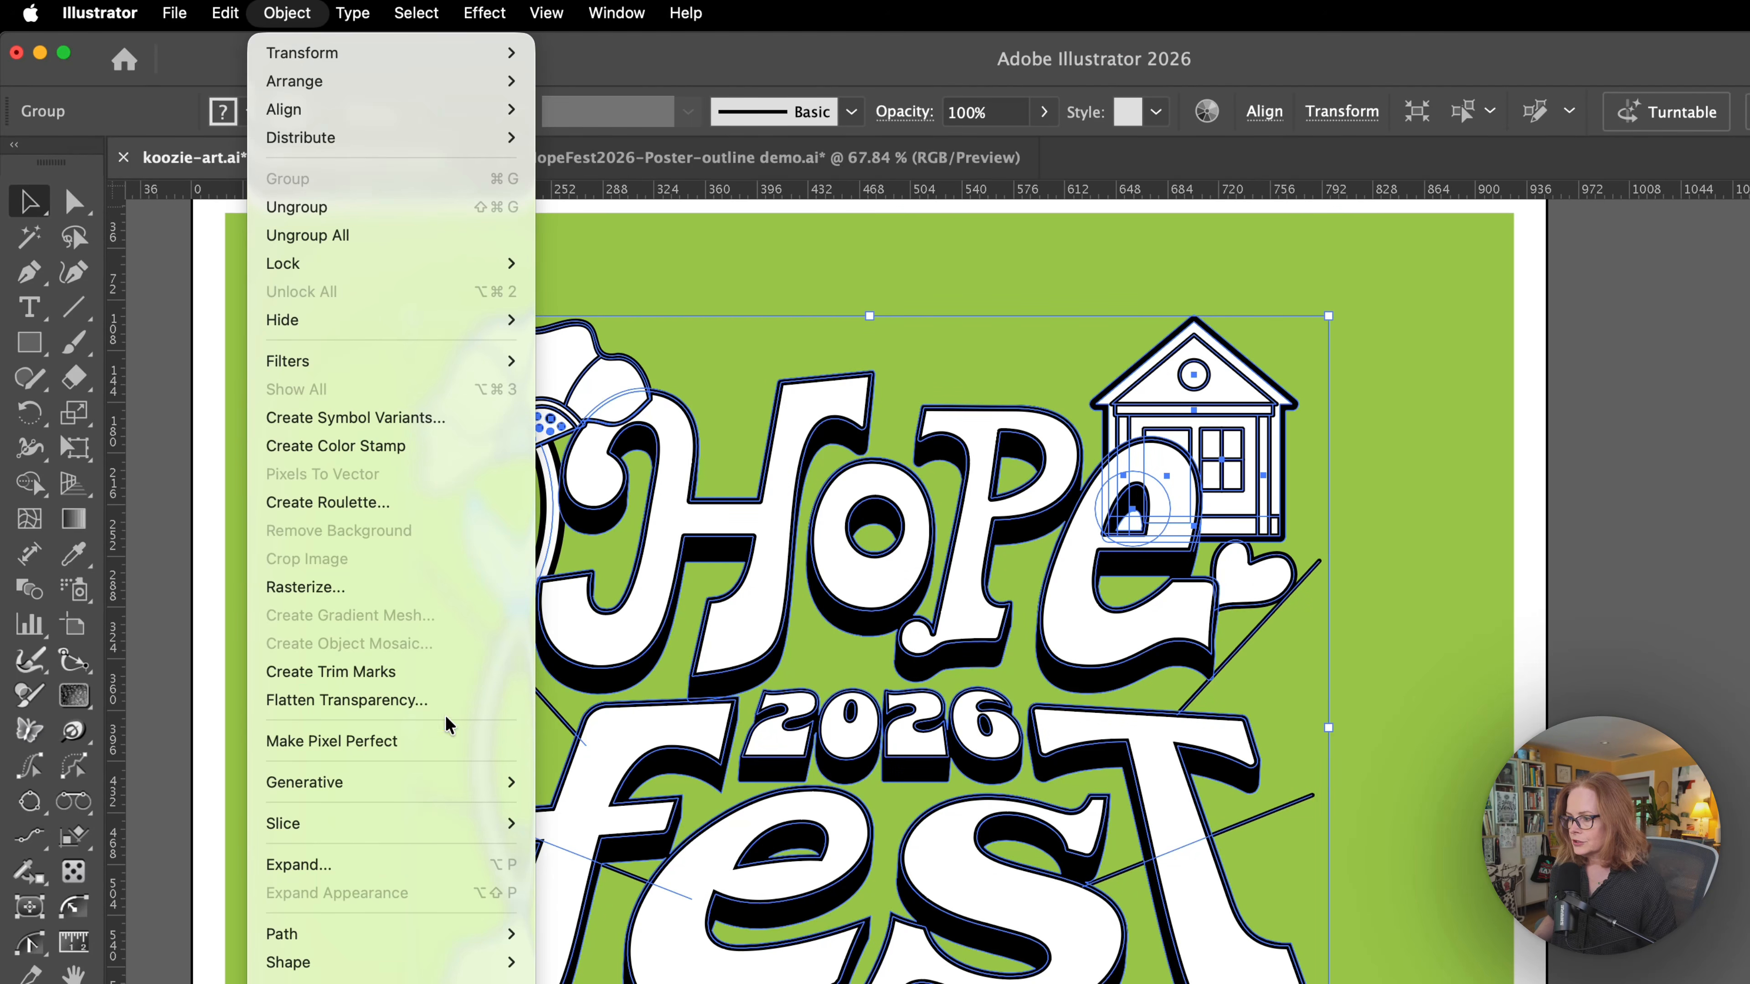
{"action": "left_click", "coordinate": [406, 870]}
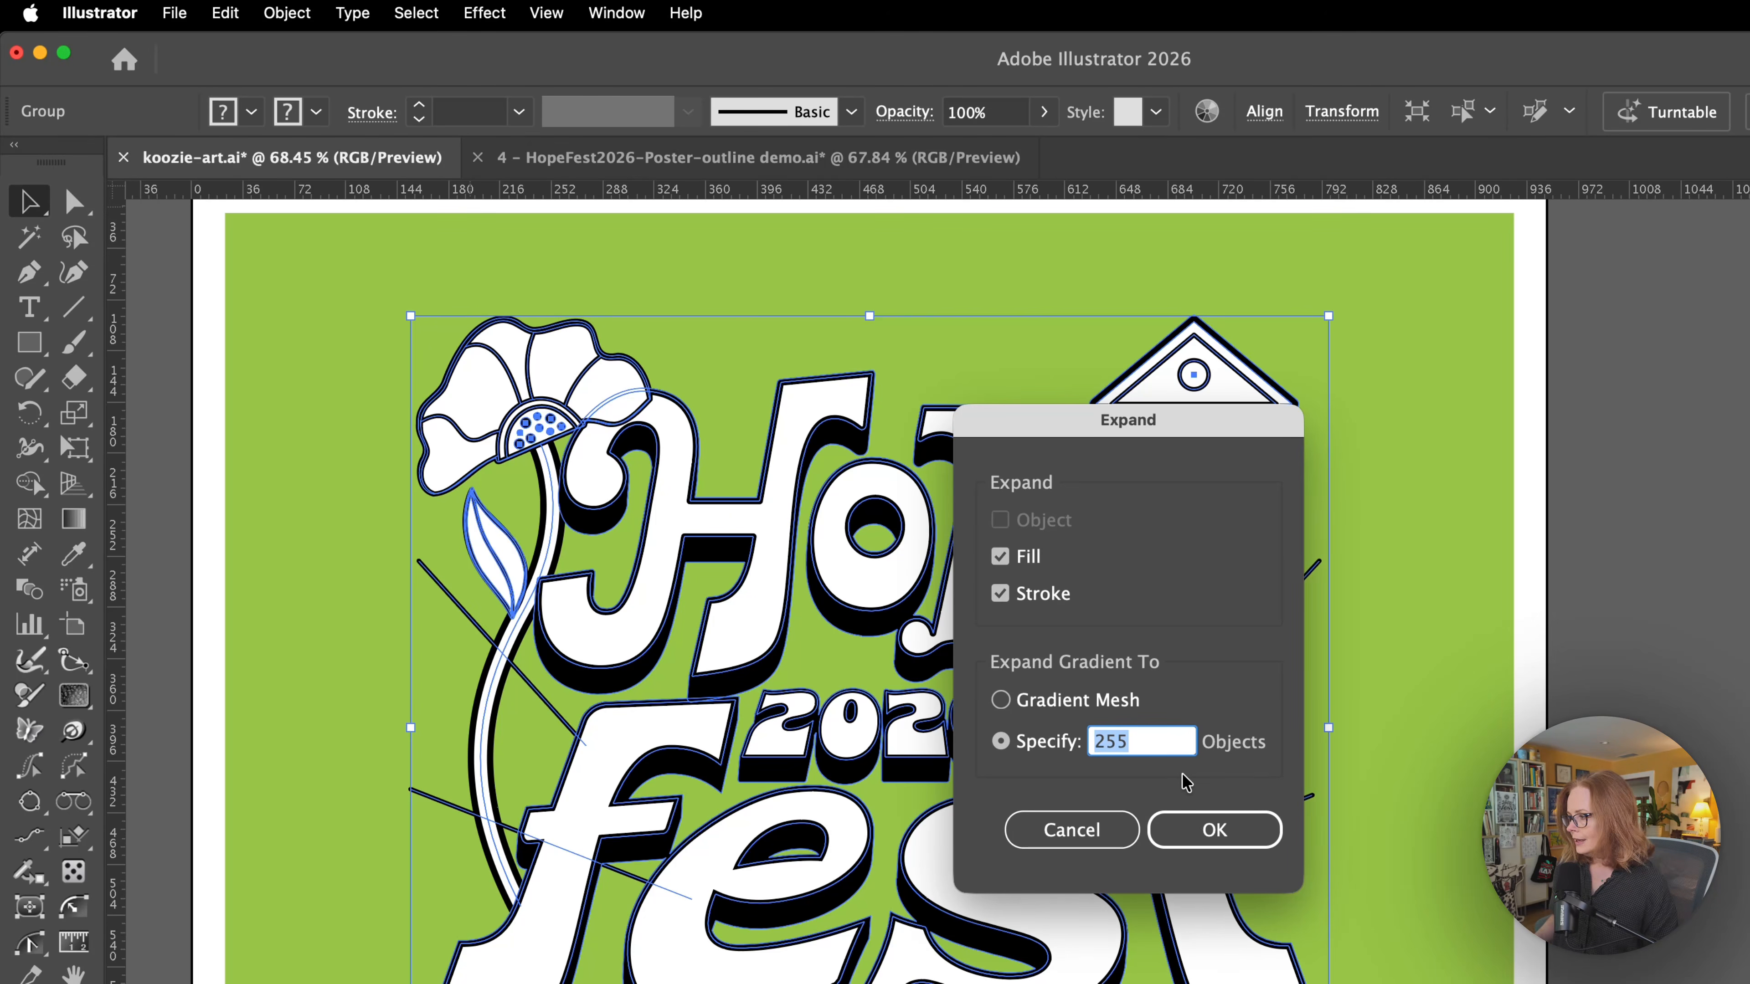
{"action": "left_click", "coordinate": [1186, 834]}
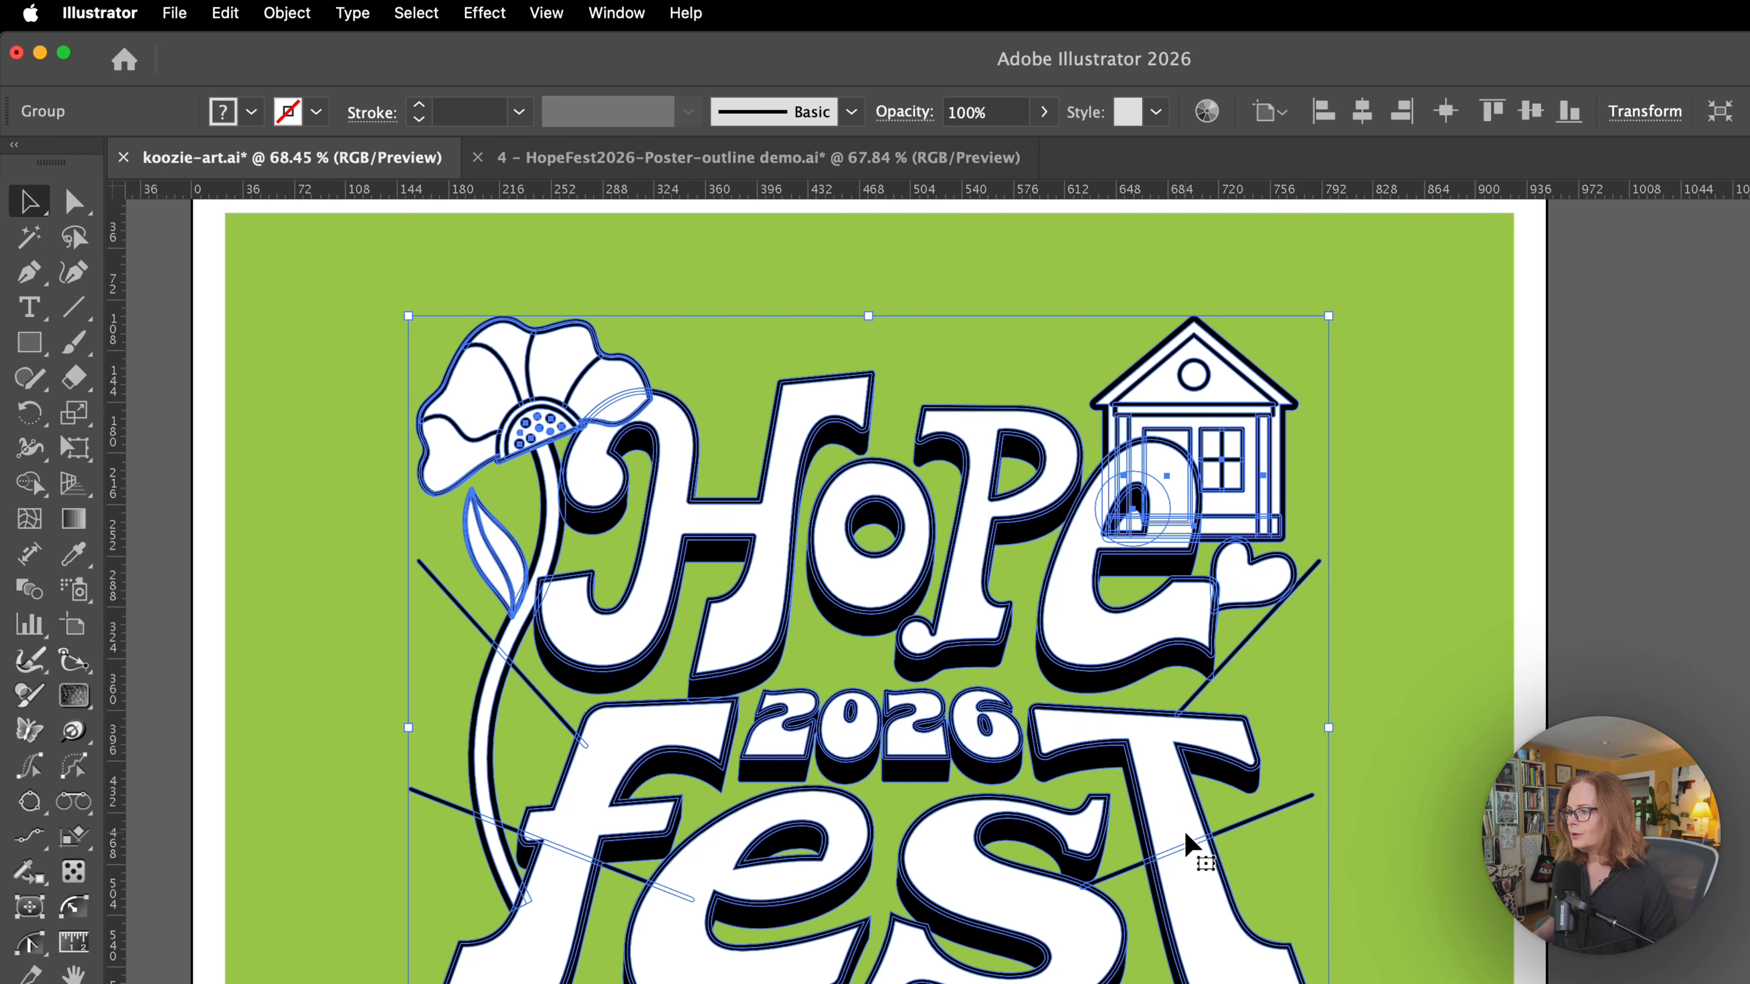
Examine the expanded outlines and overlapping shapes around the flower and the letter H.
{"action": "left_click_drag", "start_coordinate": [530, 485], "coordinate": [923, 774]}
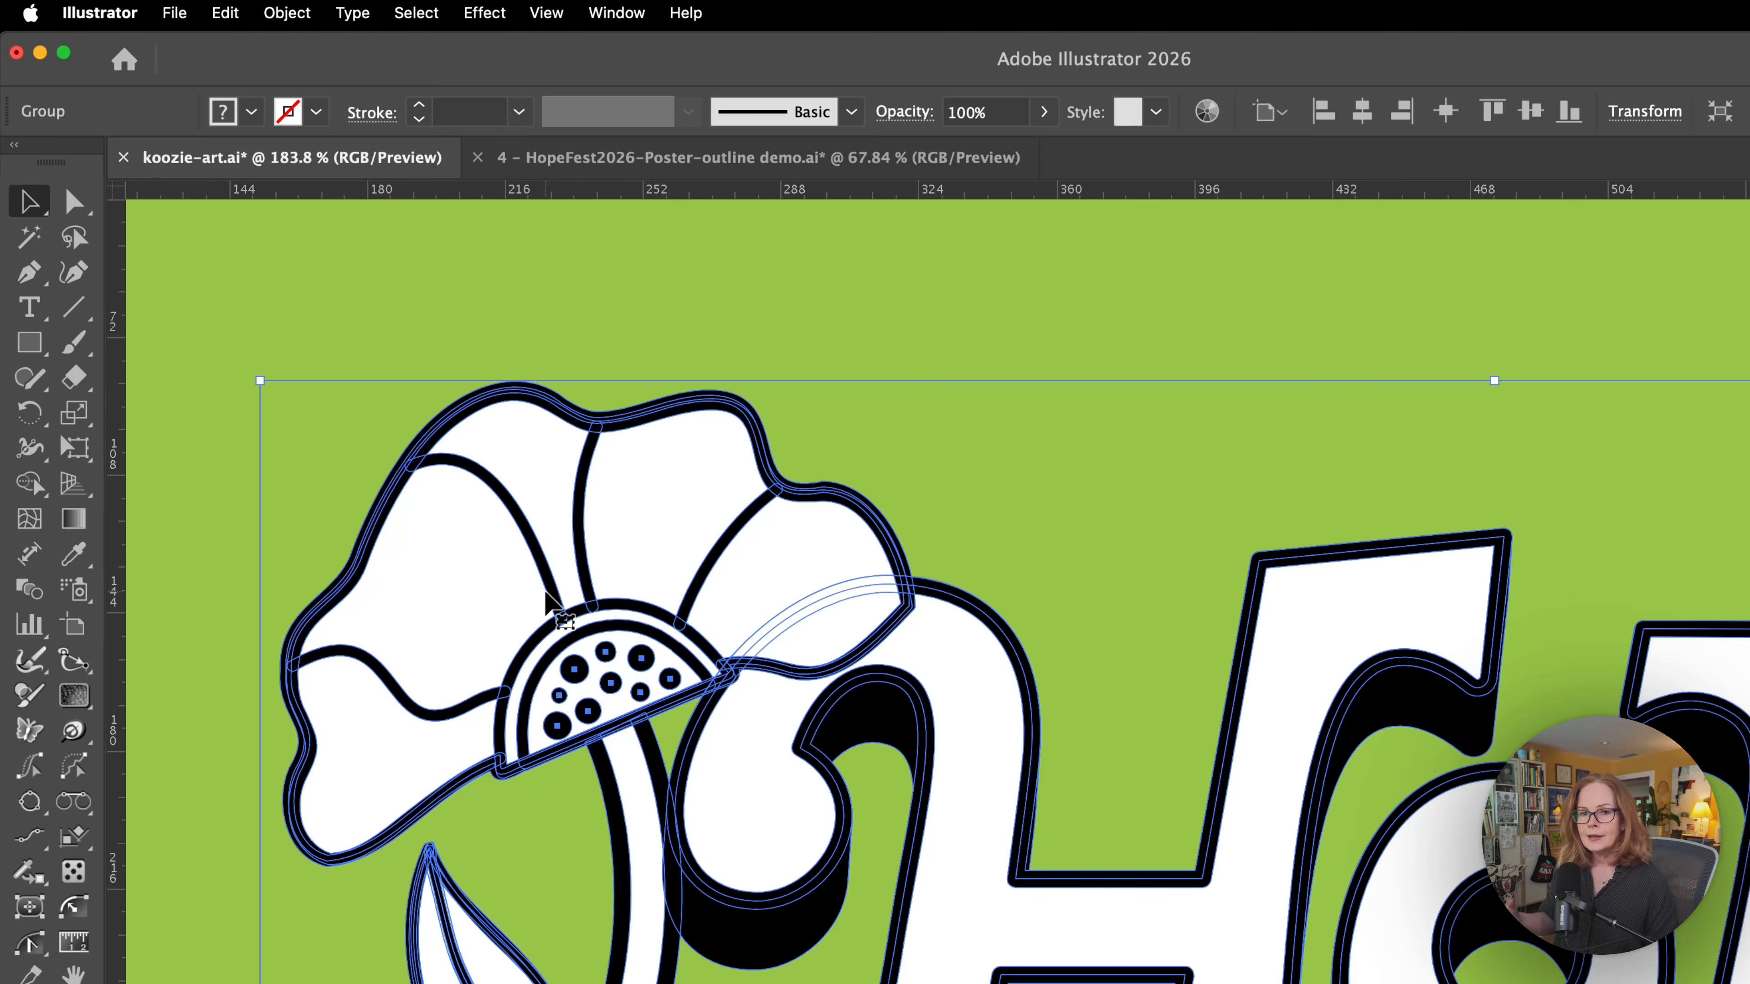
{"action": "left_click_drag", "start_coordinate": [545, 498], "coordinate": [719, 469]}
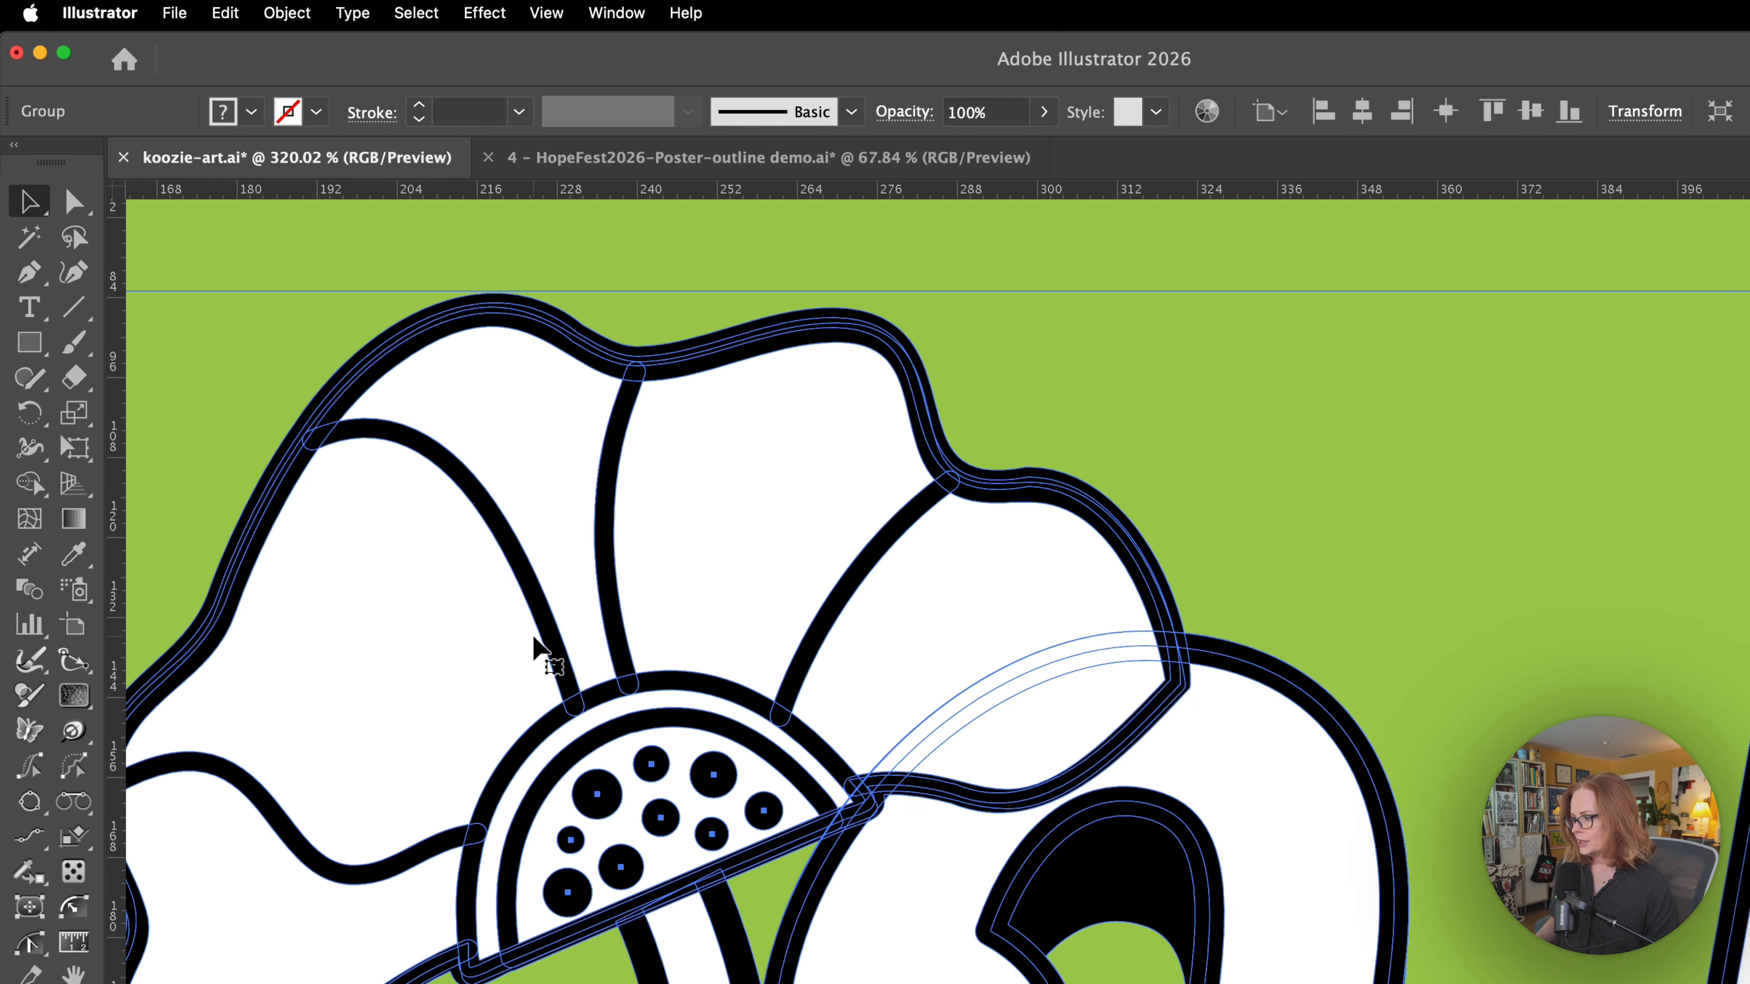
{"action": "left_click_drag", "start_coordinate": [1055, 907], "coordinate": [938, 754]}
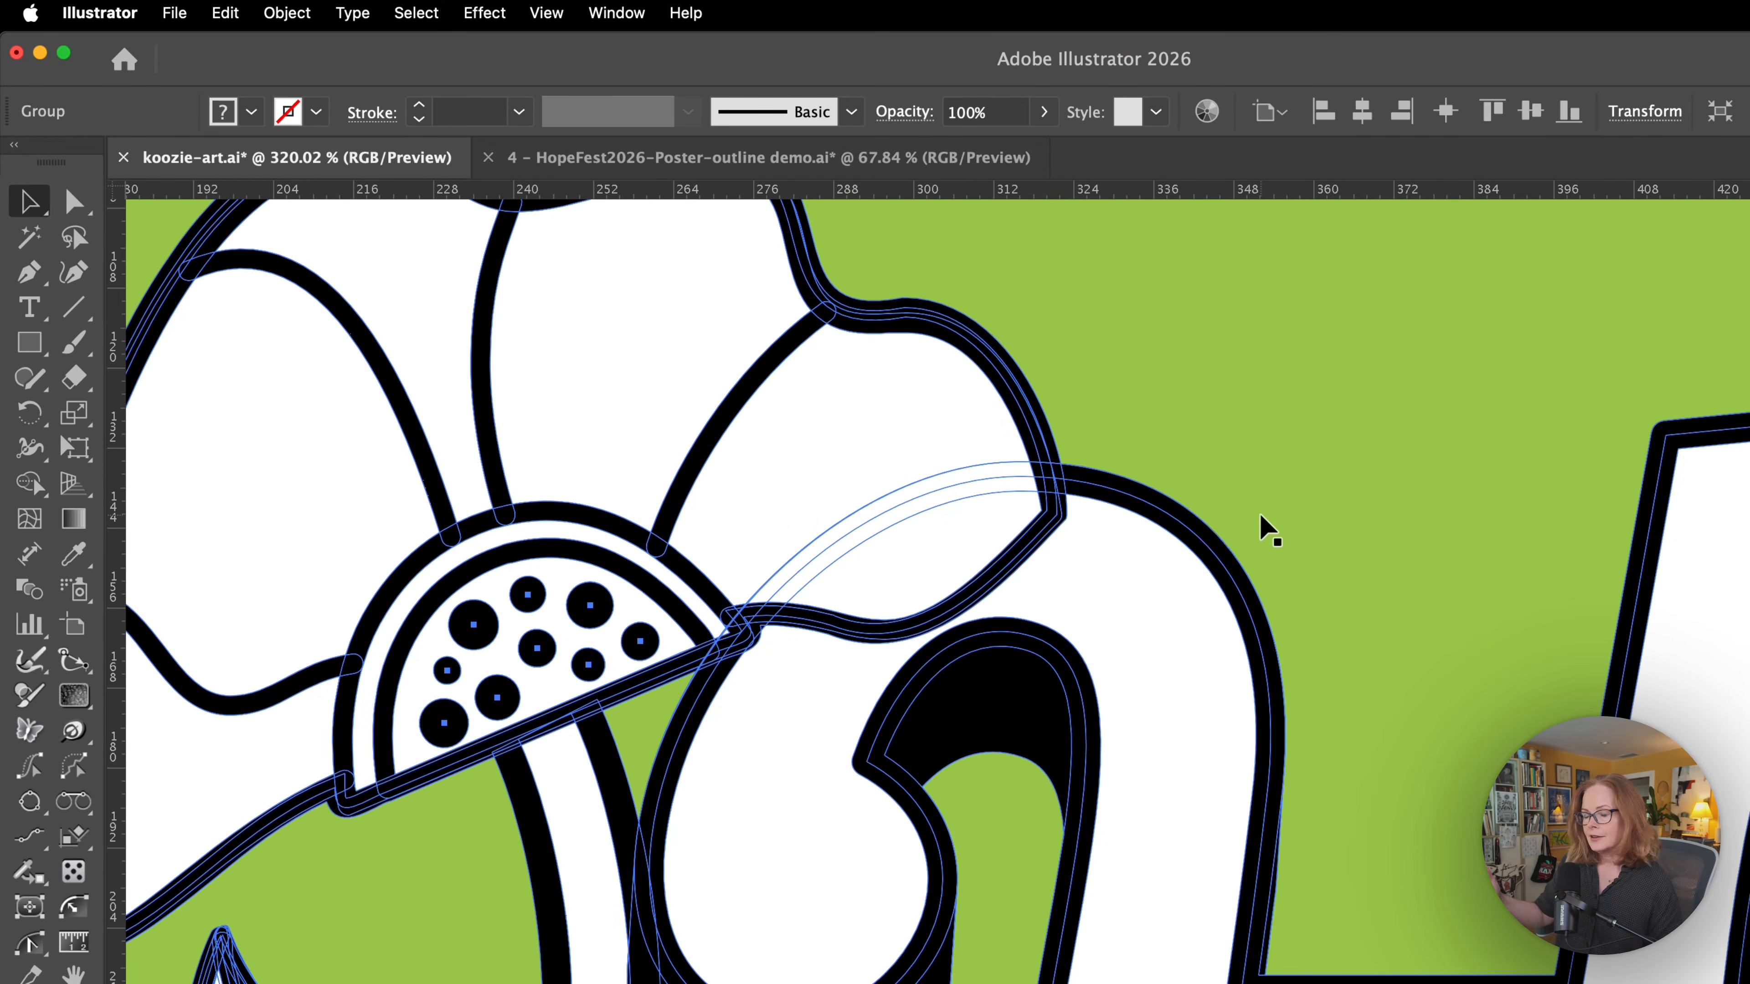
{"action": "left_click_drag", "start_coordinate": [1254, 516], "coordinate": [880, 681]}
{"action": "left_click_drag", "start_coordinate": [1287, 685], "coordinate": [866, 657]}
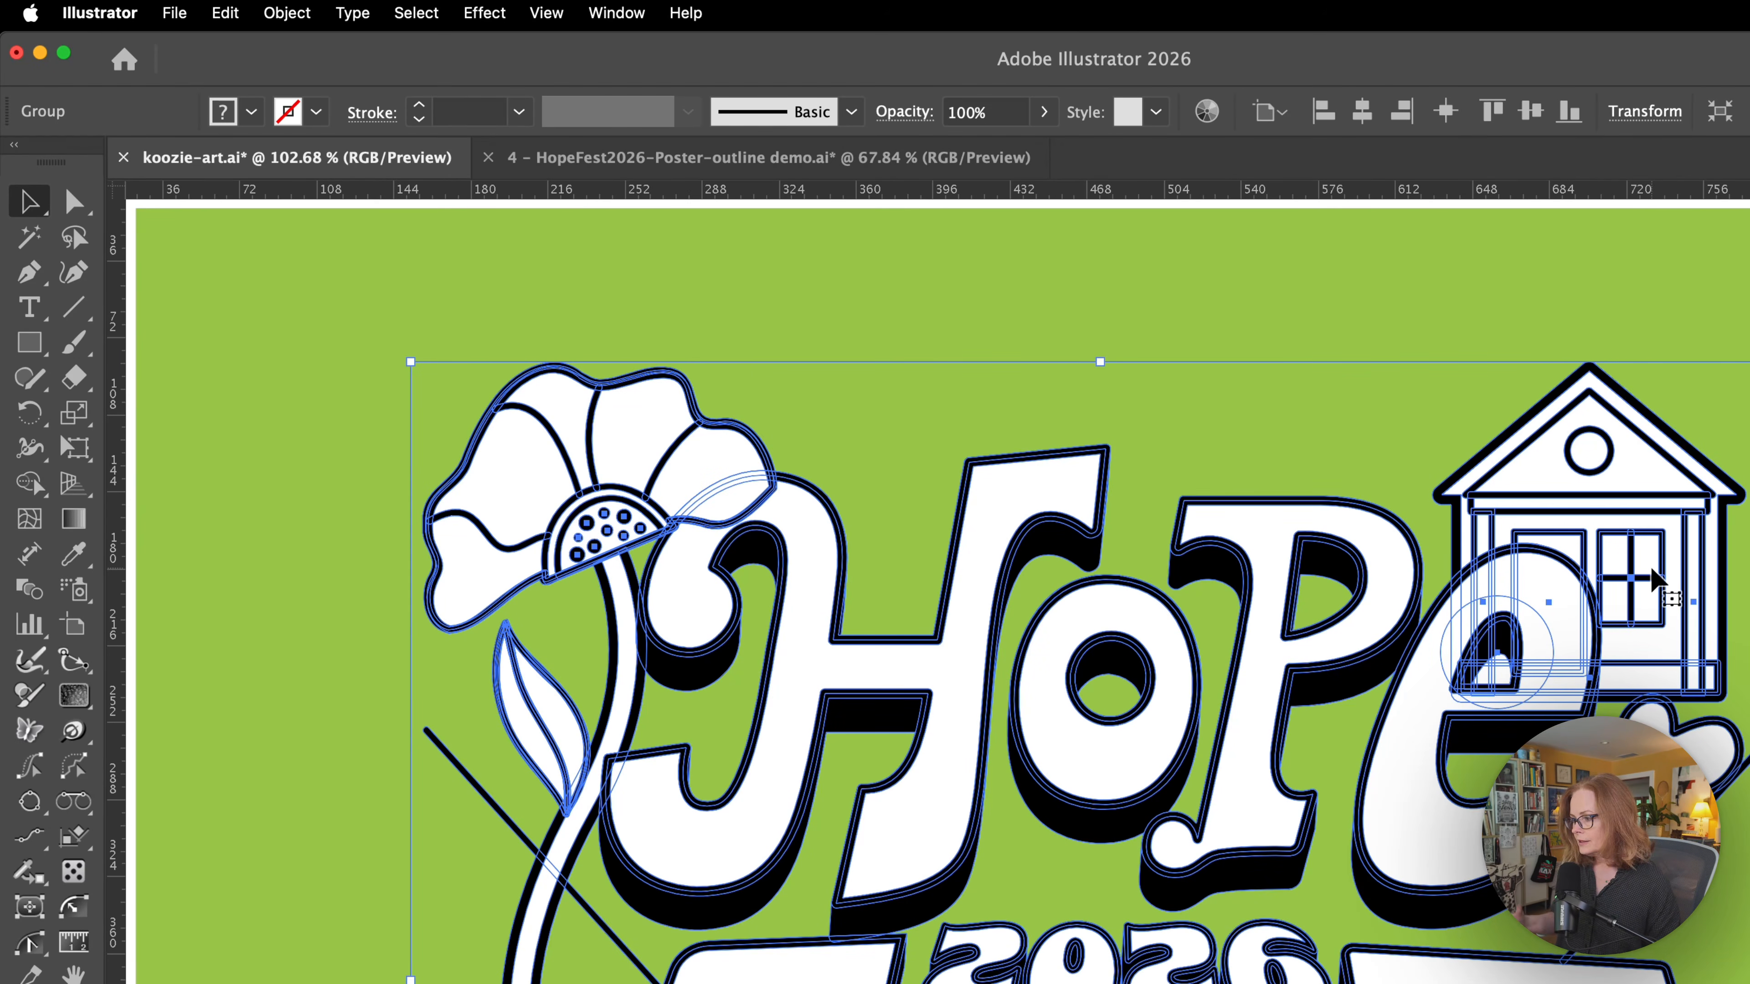
Merge the expanded artwork with the Merge pathfinder.
{"action": "left_click_drag", "start_coordinate": [1735, 937], "coordinate": [1673, 753]}
{"action": "left_click_drag", "start_coordinate": [1567, 745], "coordinate": [1402, 768]}
{"action": "left_click_drag", "start_coordinate": [1344, 786], "coordinate": [1111, 724]}
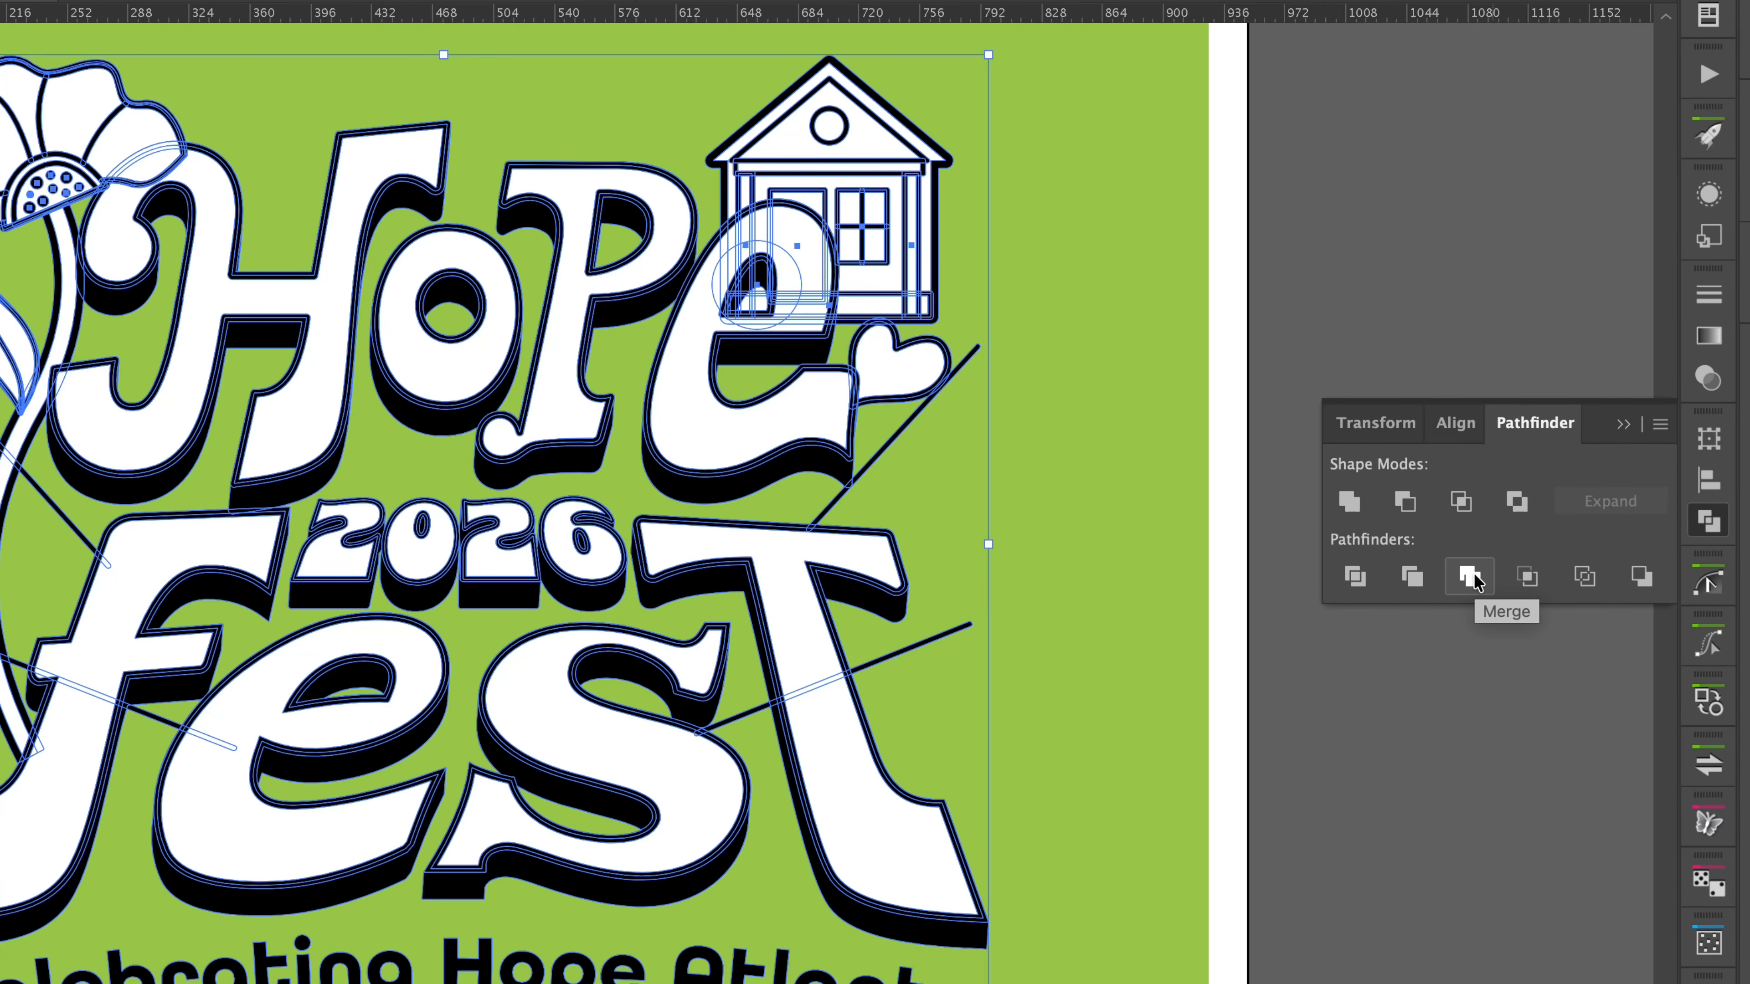
{"action": "left_click", "coordinate": [1470, 577]}
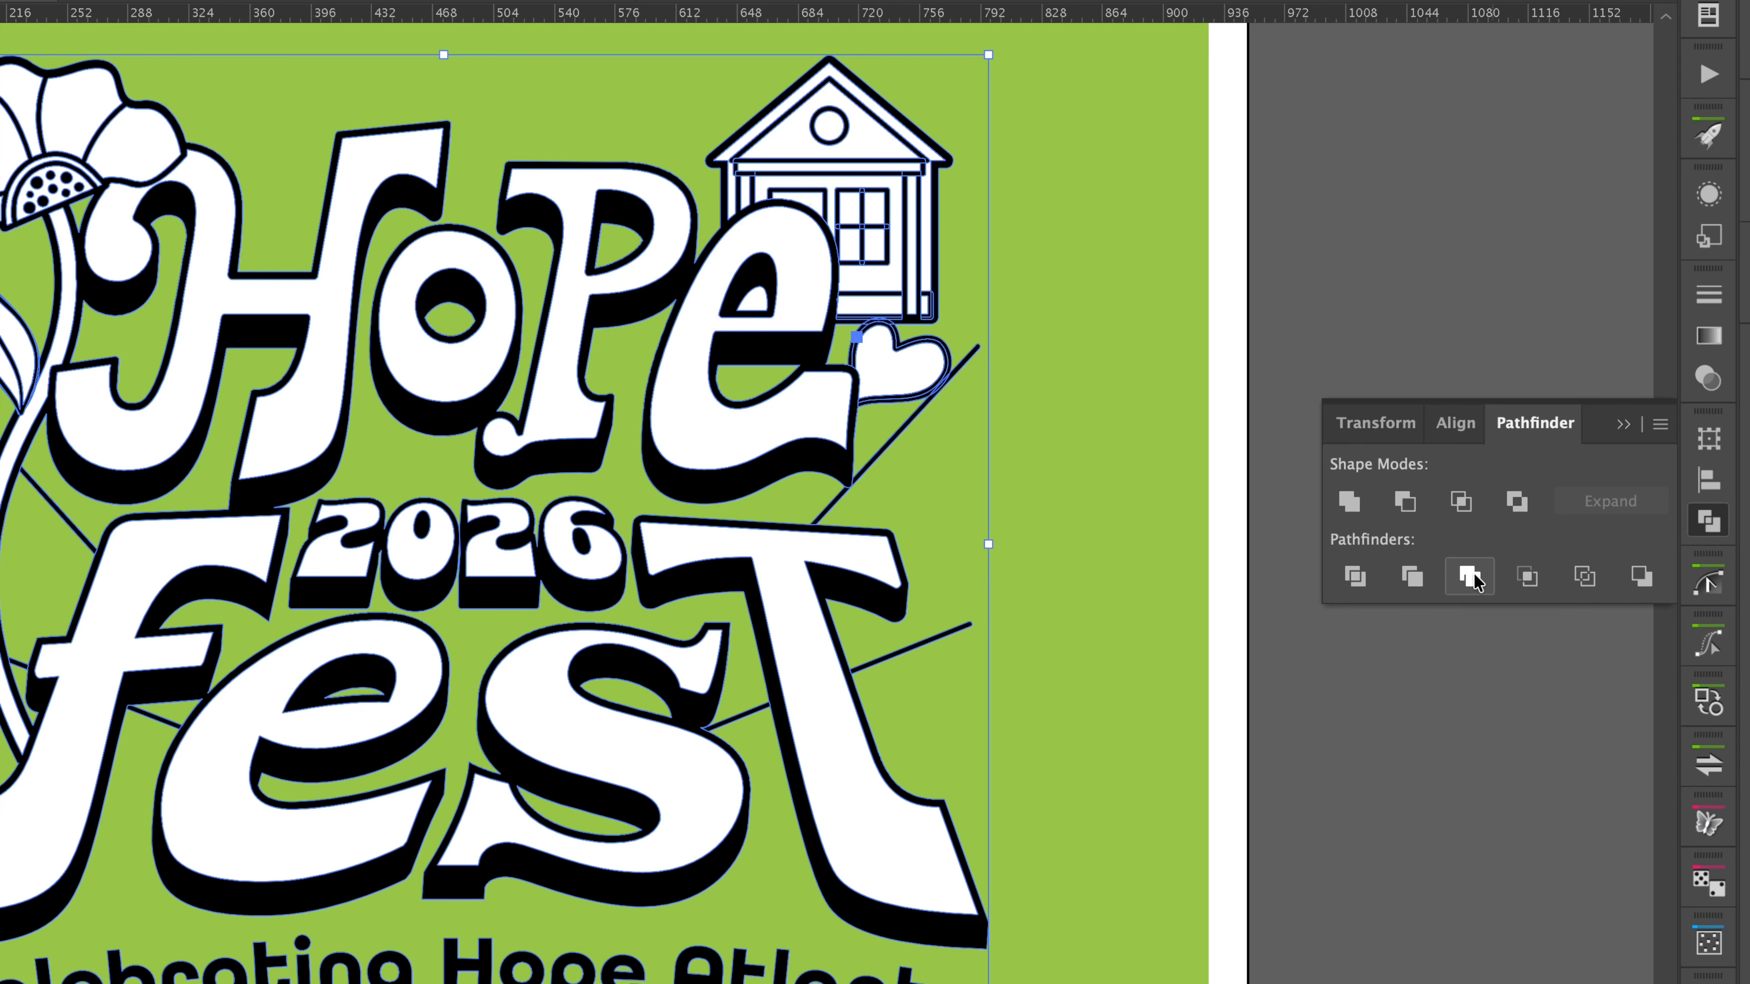
Examine the merged paths around the flower and the letter H in both preview and outline modes.
{"action": "key", "text": "a"}
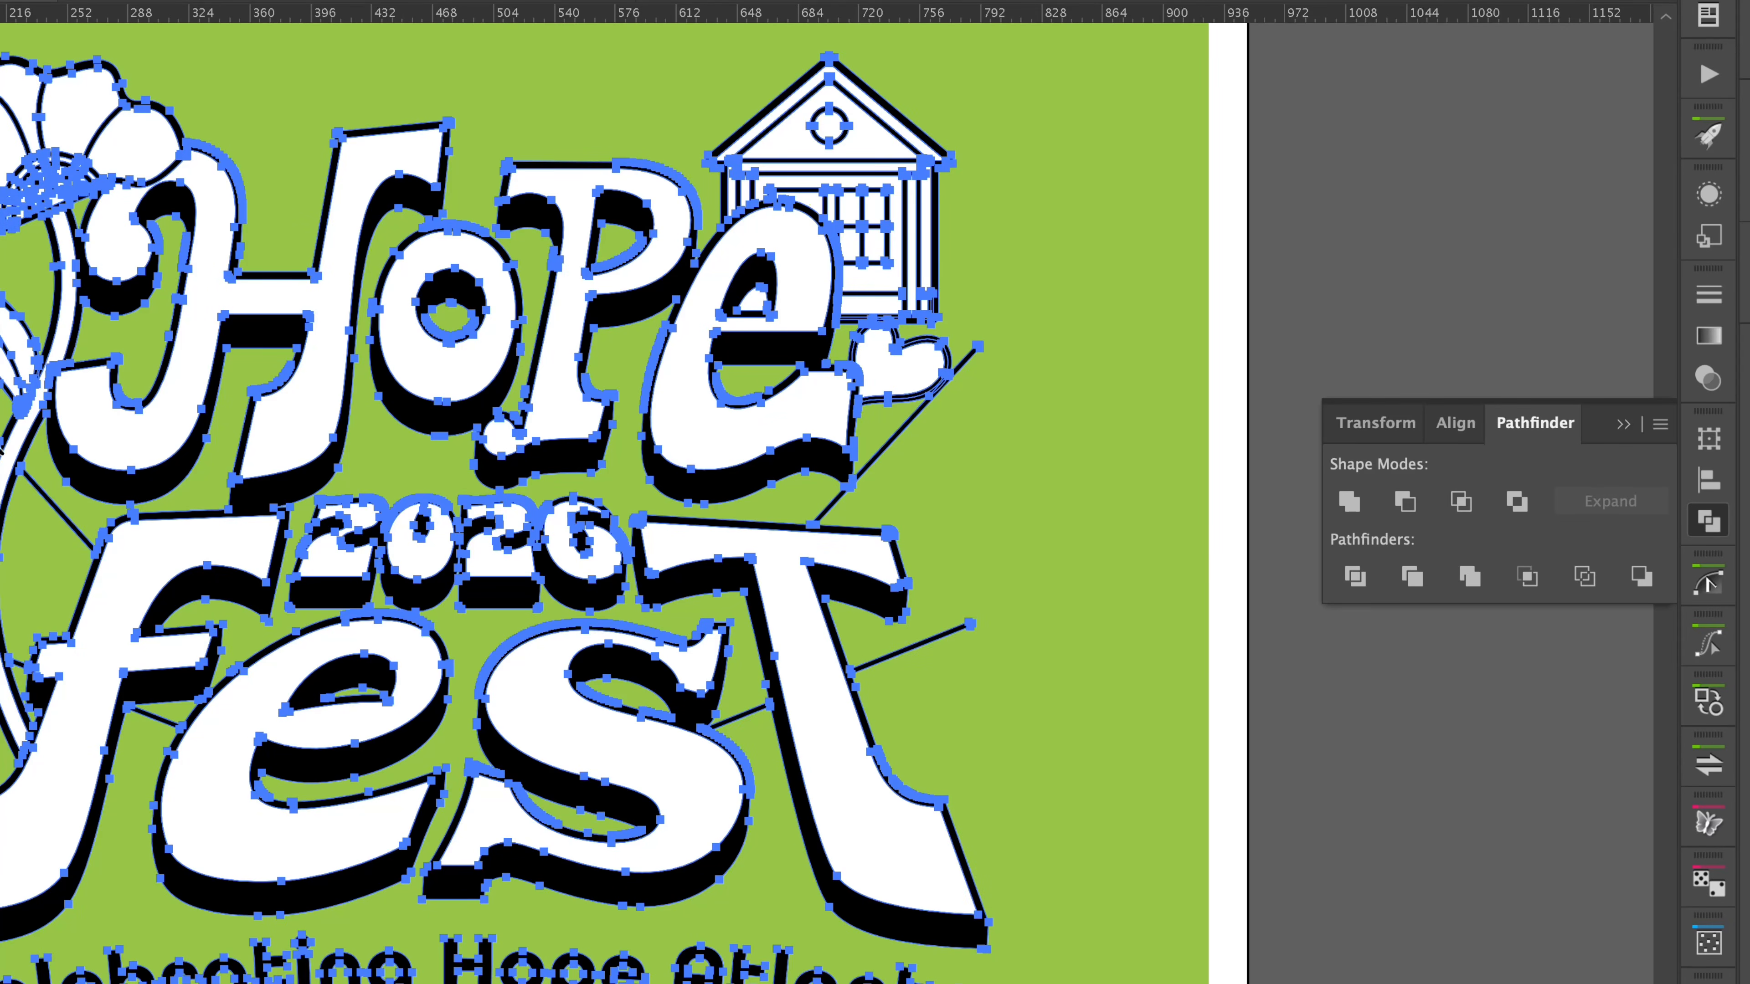
{"action": "left_click_drag", "start_coordinate": [0, 442], "coordinate": [358, 331]}
{"action": "left_click_drag", "start_coordinate": [568, 144], "coordinate": [543, 853]}
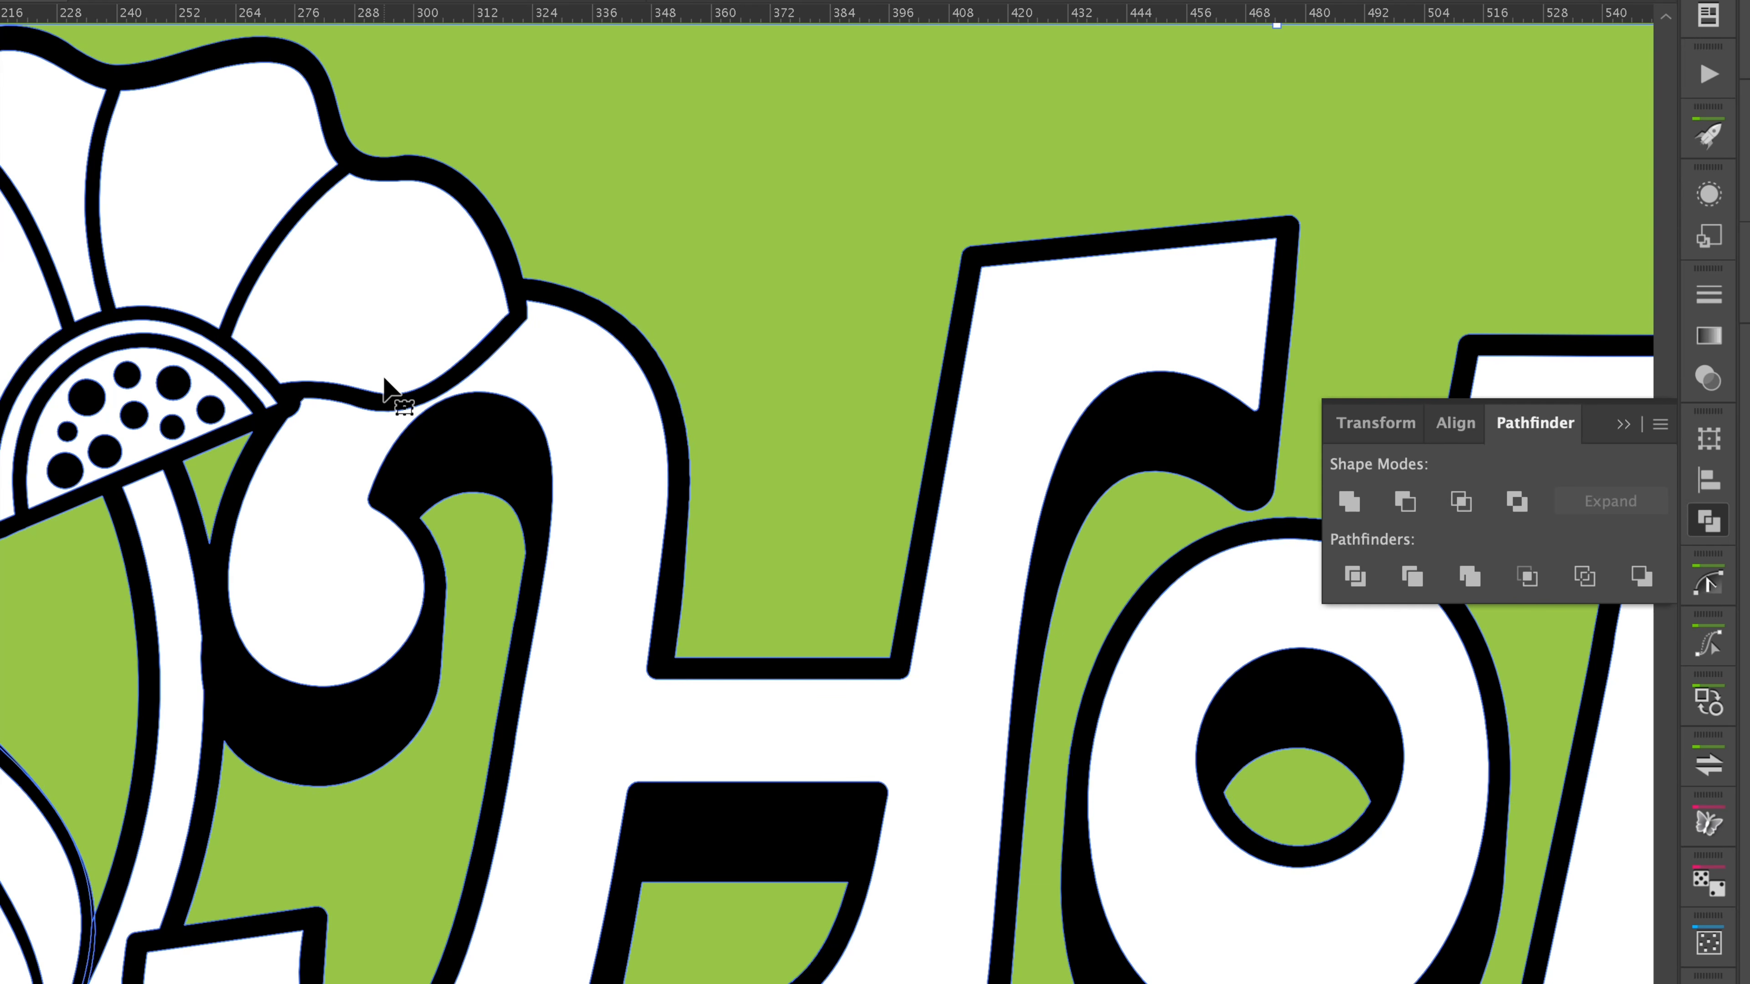
{"action": "key", "text": "ctrl+a"}
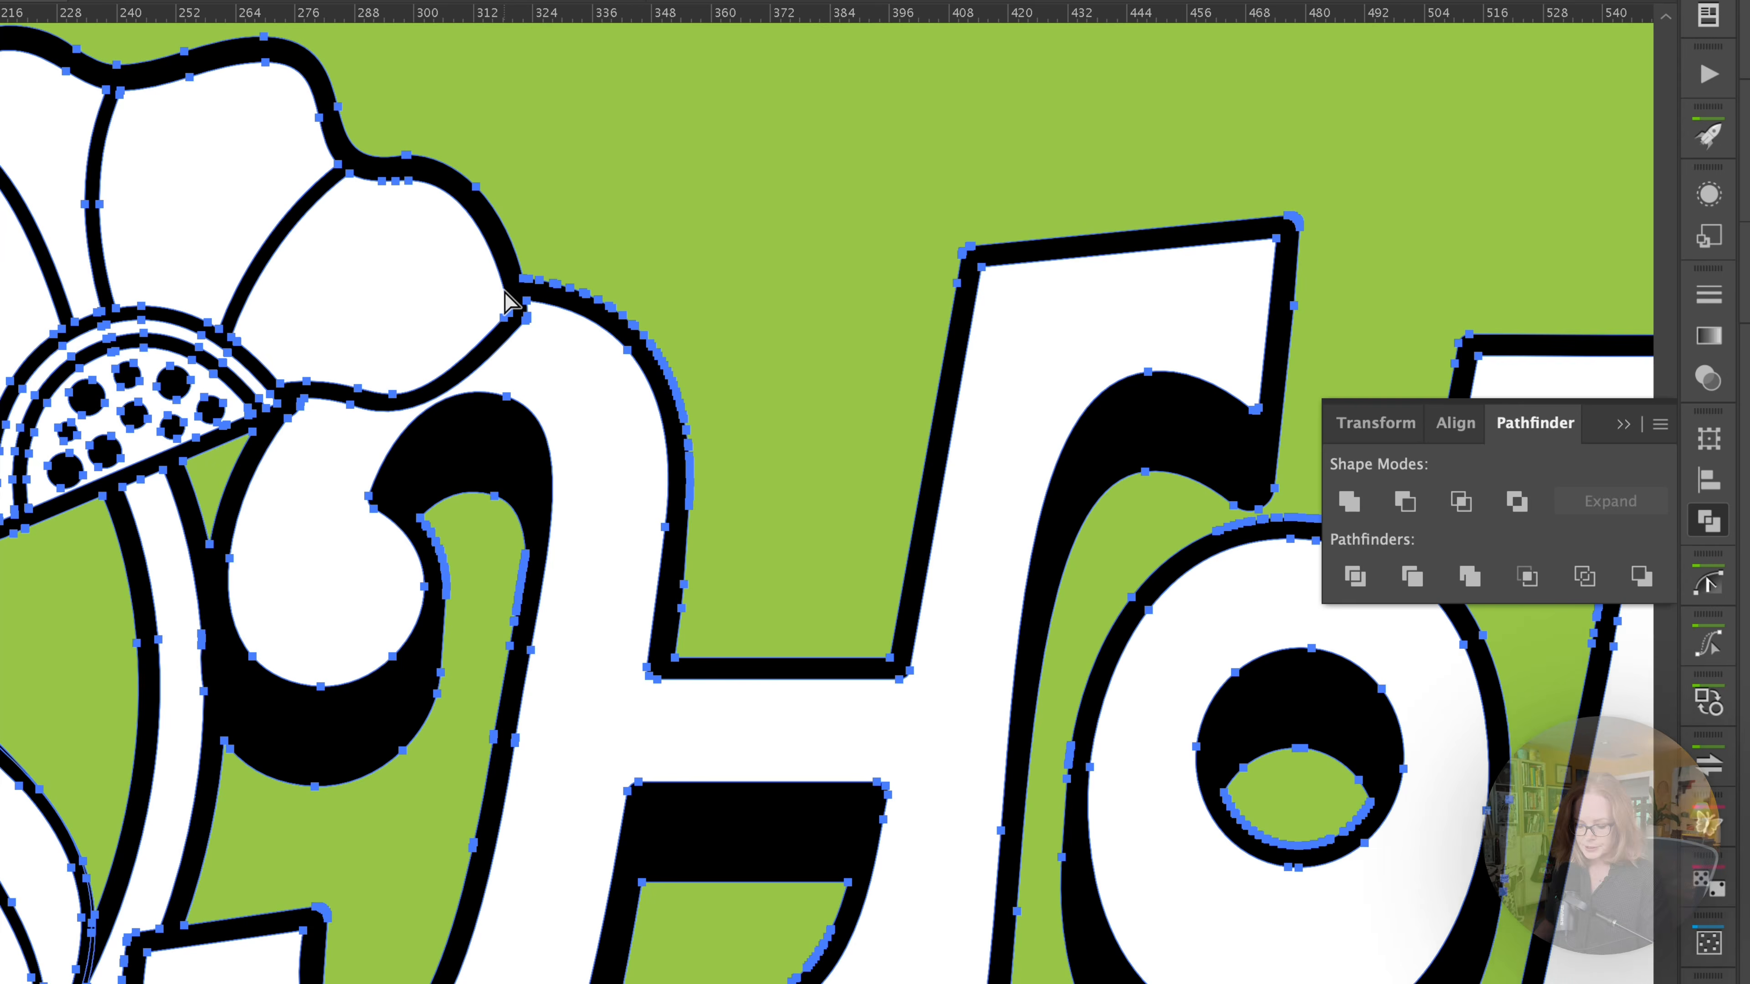
{"action": "key", "text": "ctrl+y"}
{"action": "key", "text": "v"}
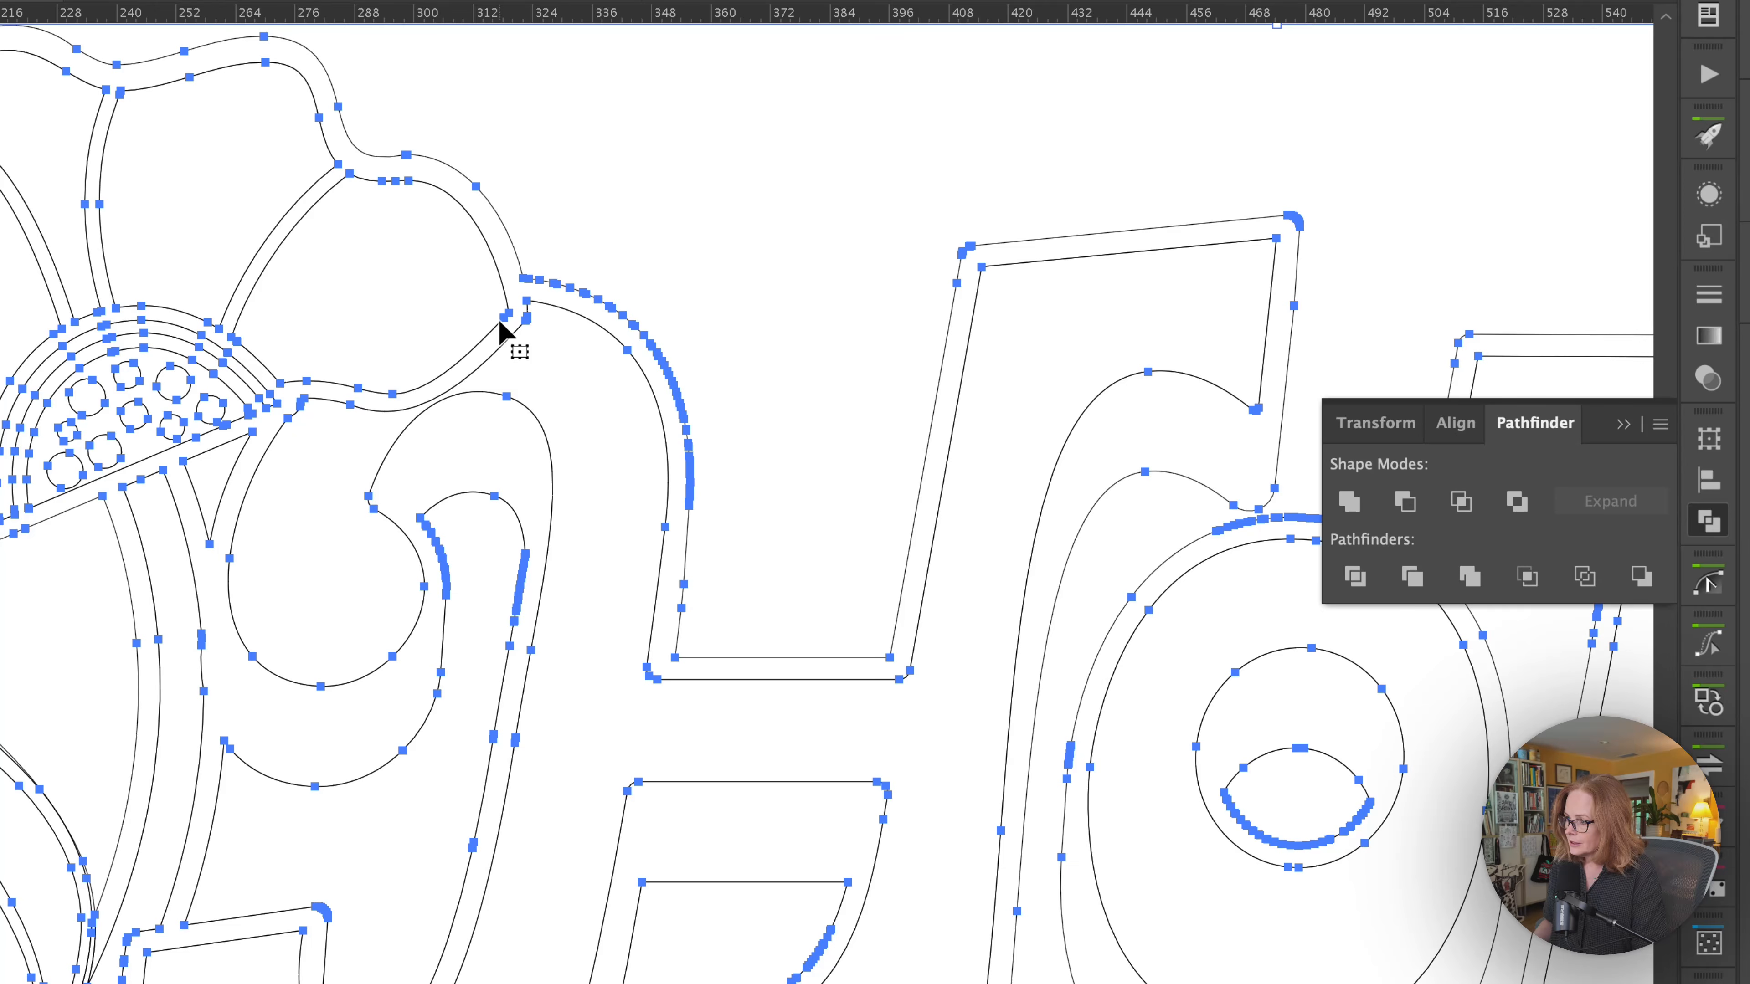
{"action": "key", "text": "ctrl+y"}
{"action": "left_click_drag", "start_coordinate": [651, 412], "coordinate": [130, 322]}
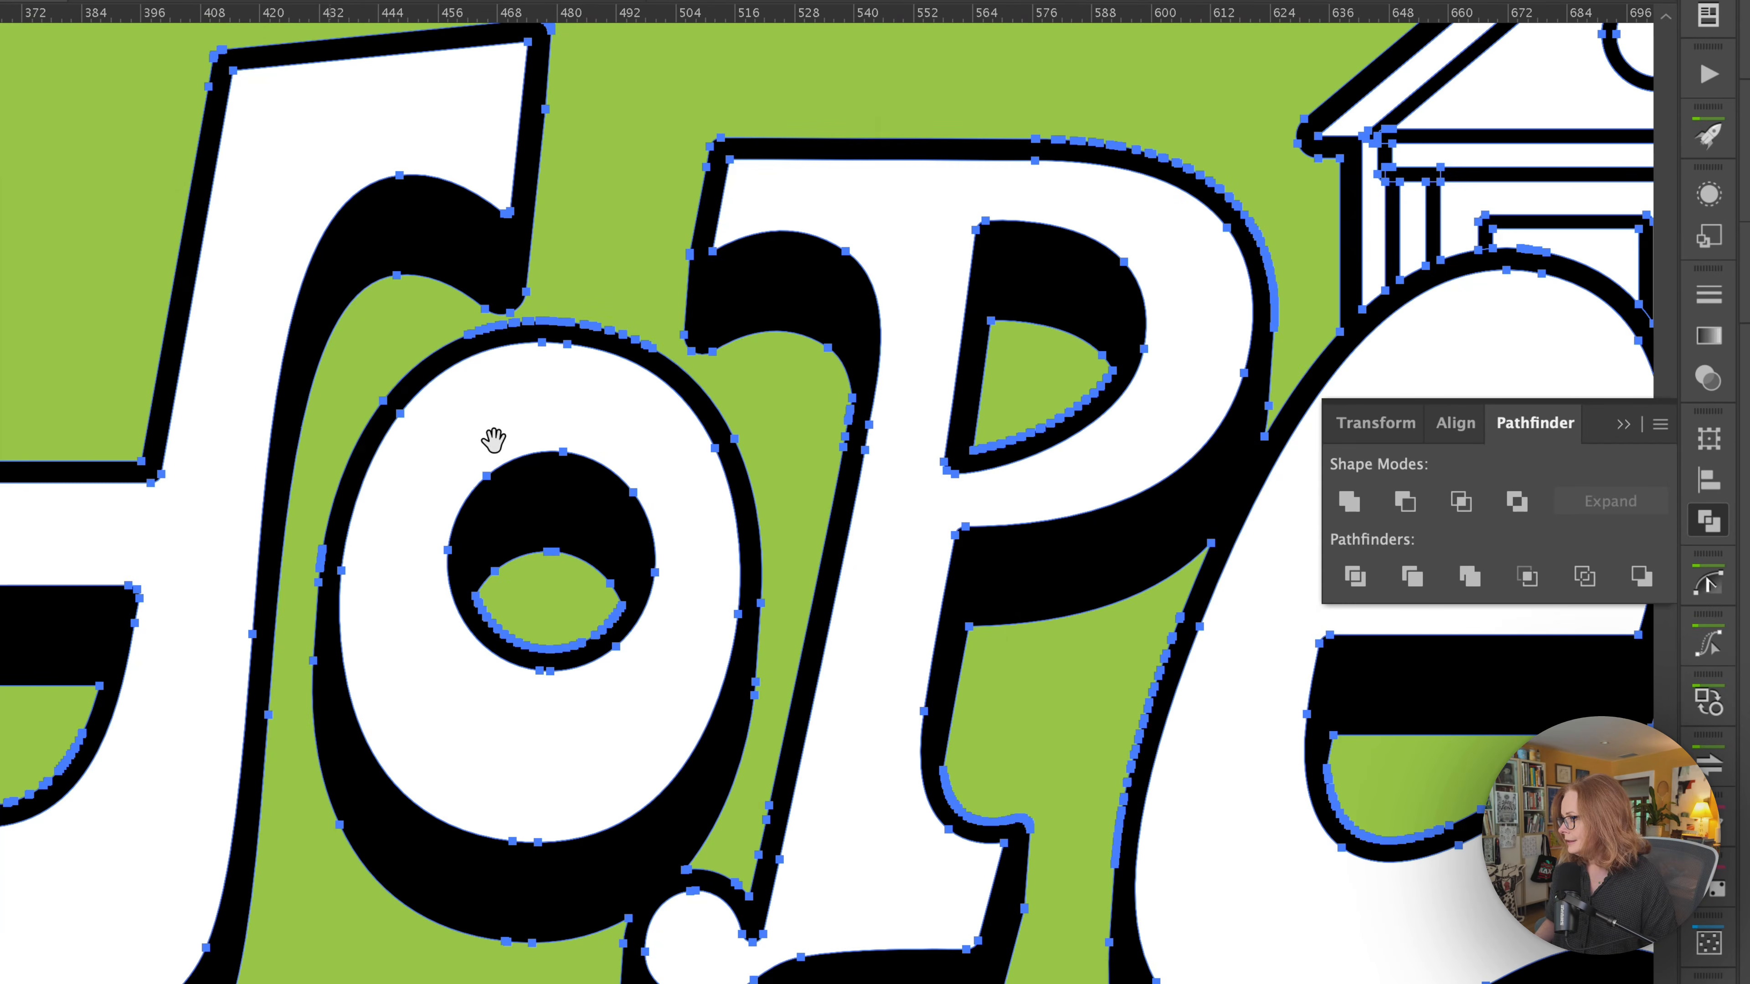
Inspect the merged anchor points on the letters P and e, the house and the heart.
{"action": "left_click_drag", "start_coordinate": [1007, 652], "coordinate": [235, 599]}
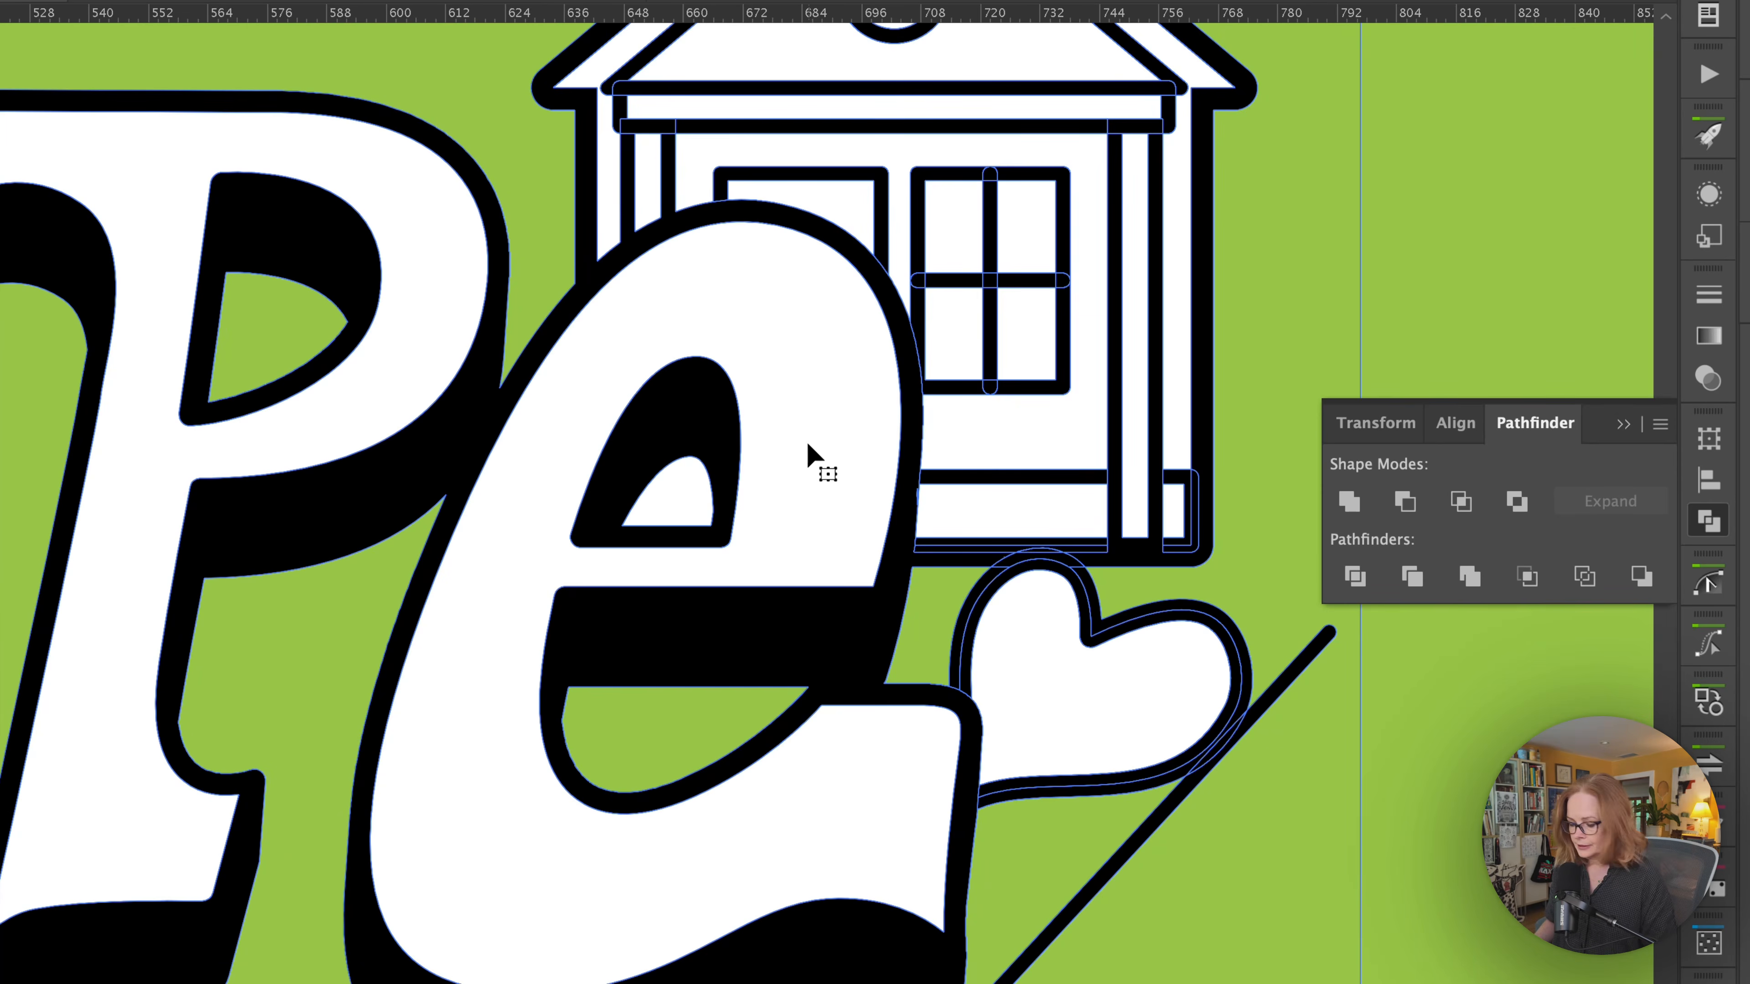
{"action": "key", "text": "super+a"}
{"action": "key", "text": "super+y"}
{"action": "key", "text": "super+y"}
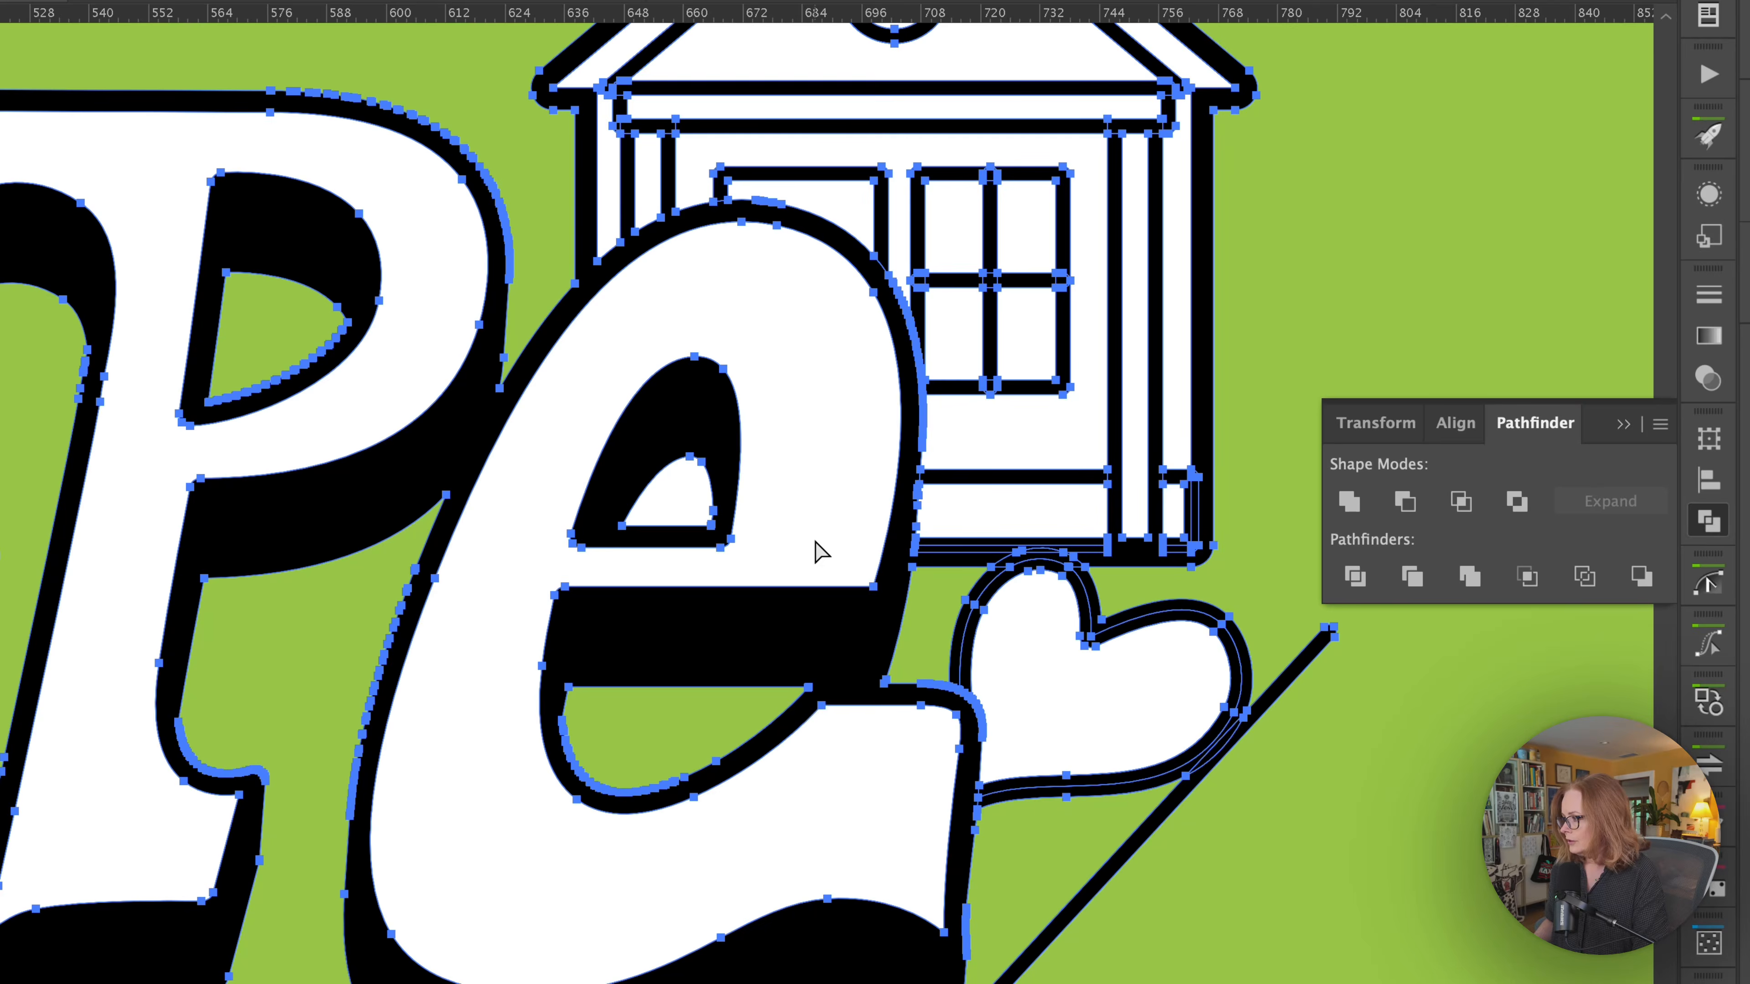
{"action": "key", "text": "super+shift+a"}
{"action": "key", "text": "super+space"}
{"action": "left_click_drag", "start_coordinate": [814, 529], "coordinate": [762, 535]}
{"action": "key", "text": "super+a"}
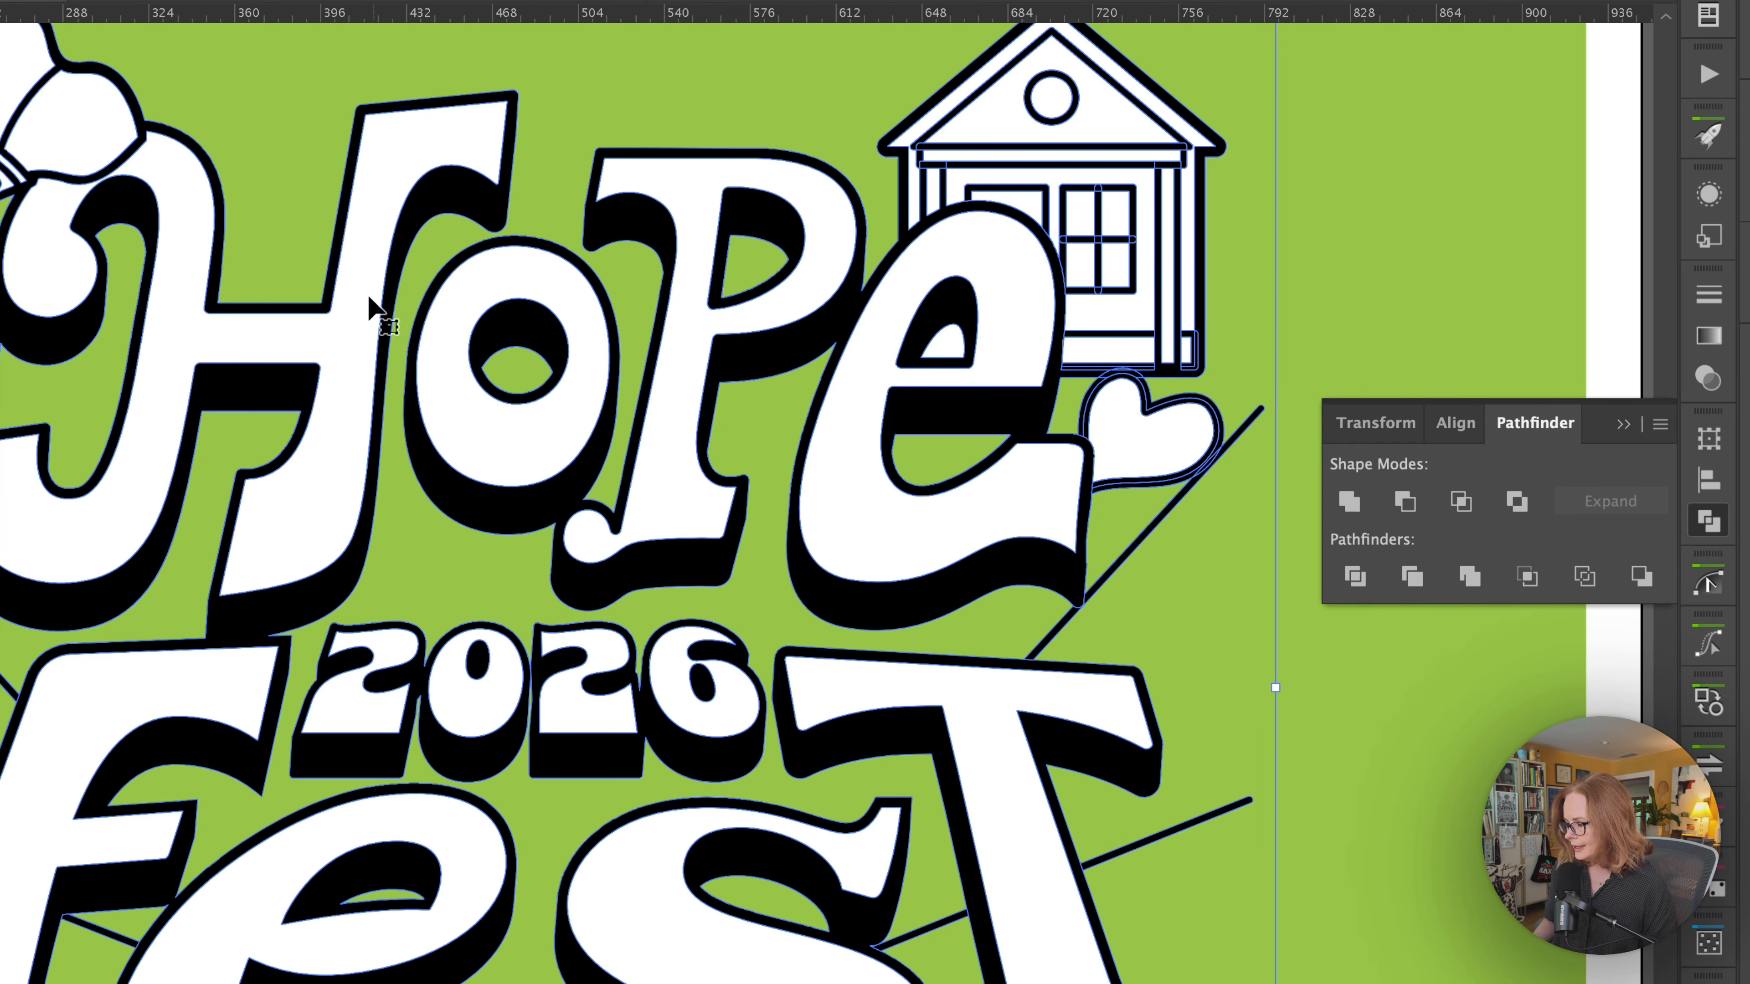
Examine the leftover overlapping paths on the house base and heart in outline mode, and return to preview.
{"action": "key", "text": "a"}
{"action": "key", "text": "super+shift+a"}
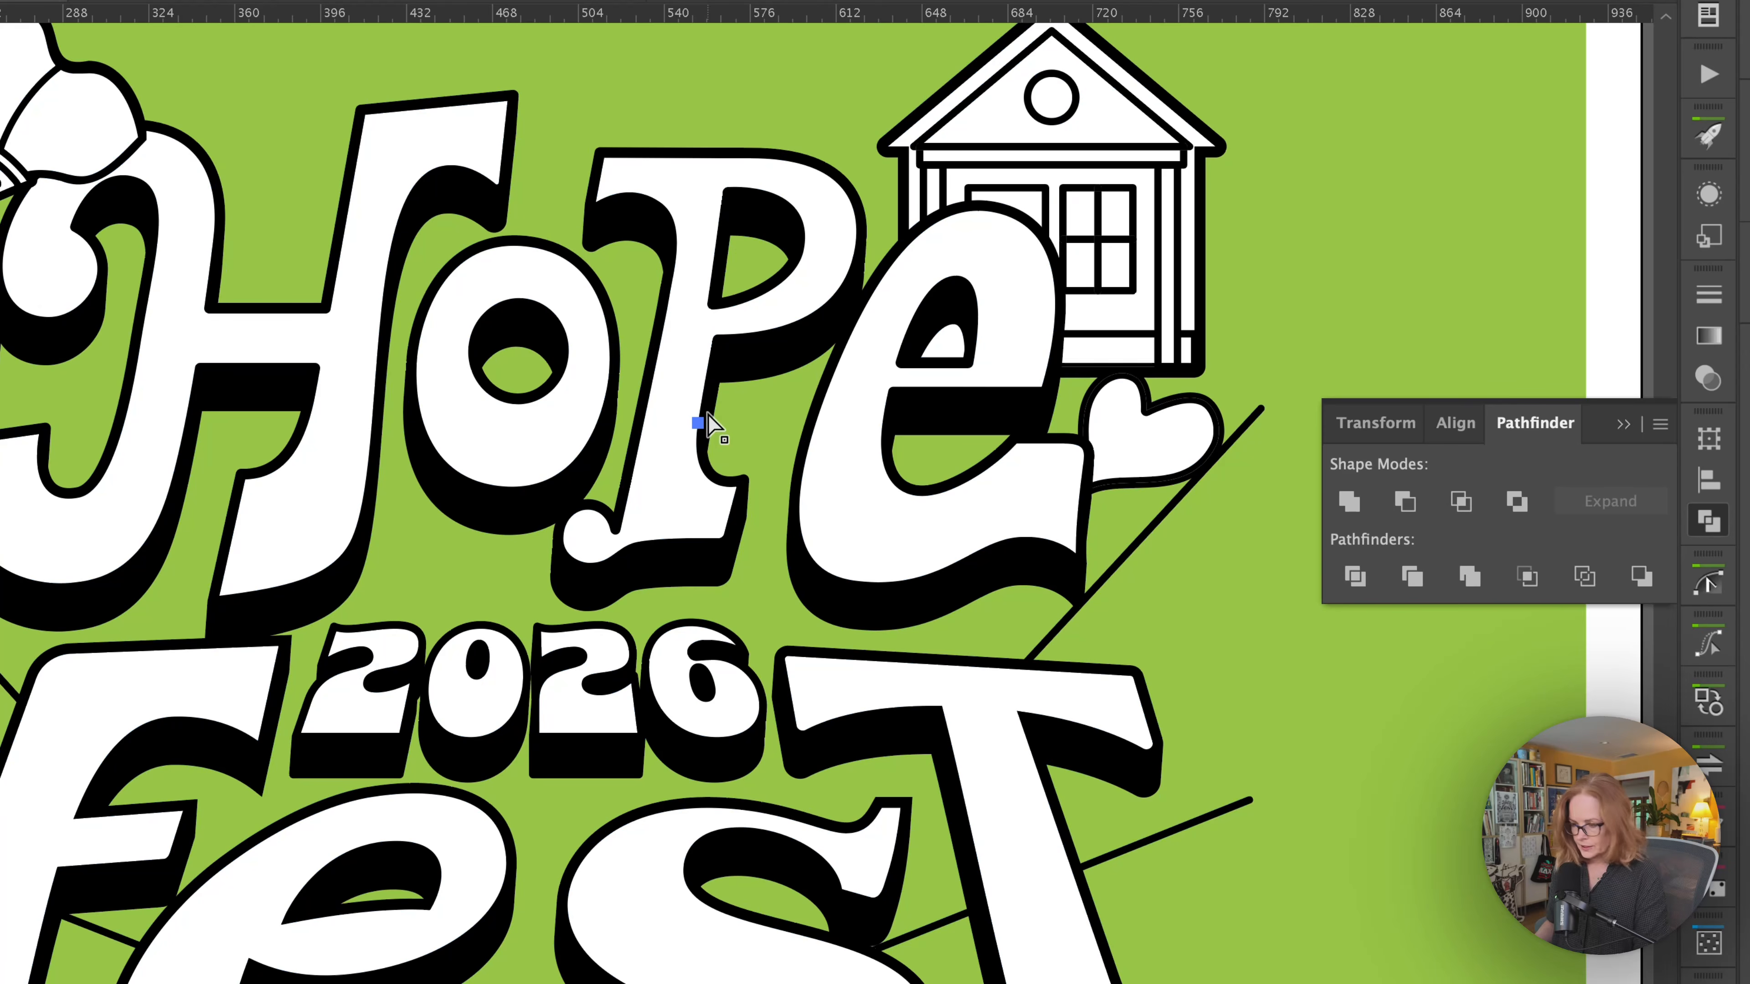
{"action": "key", "text": "v"}
{"action": "key", "text": "super+y"}
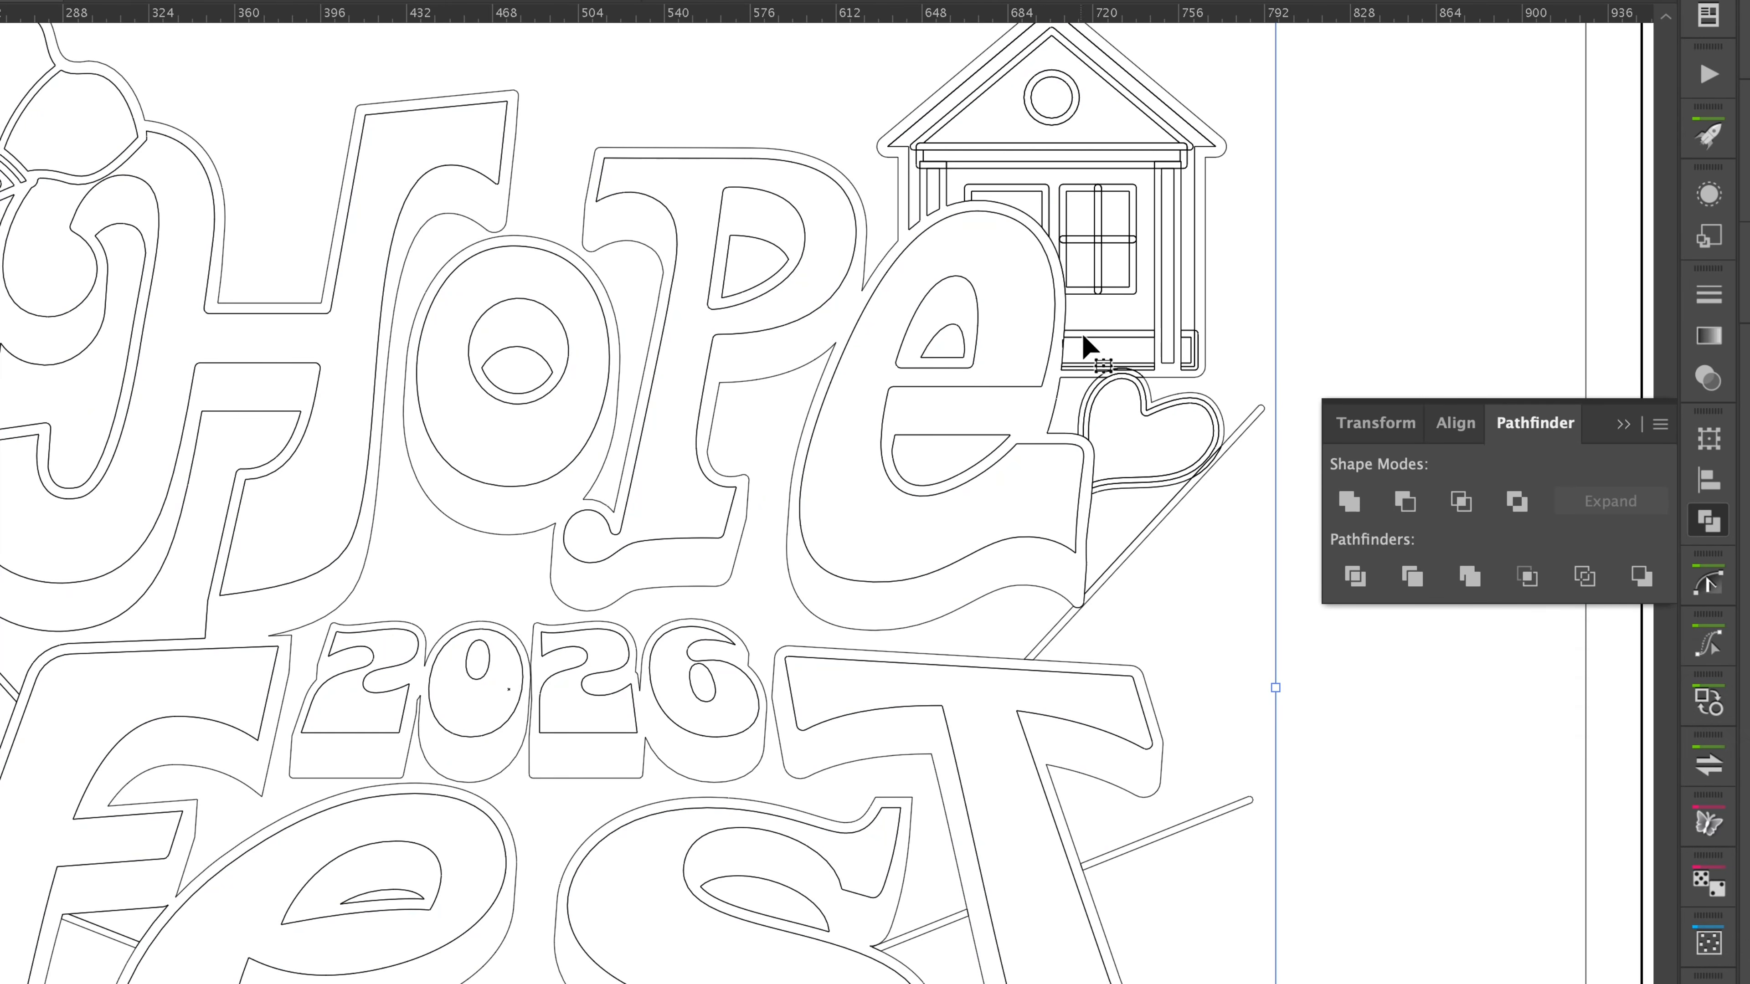
{"action": "scroll", "coordinate": [1130, 359], "scroll_direction": "right", "scroll_amount": 10}
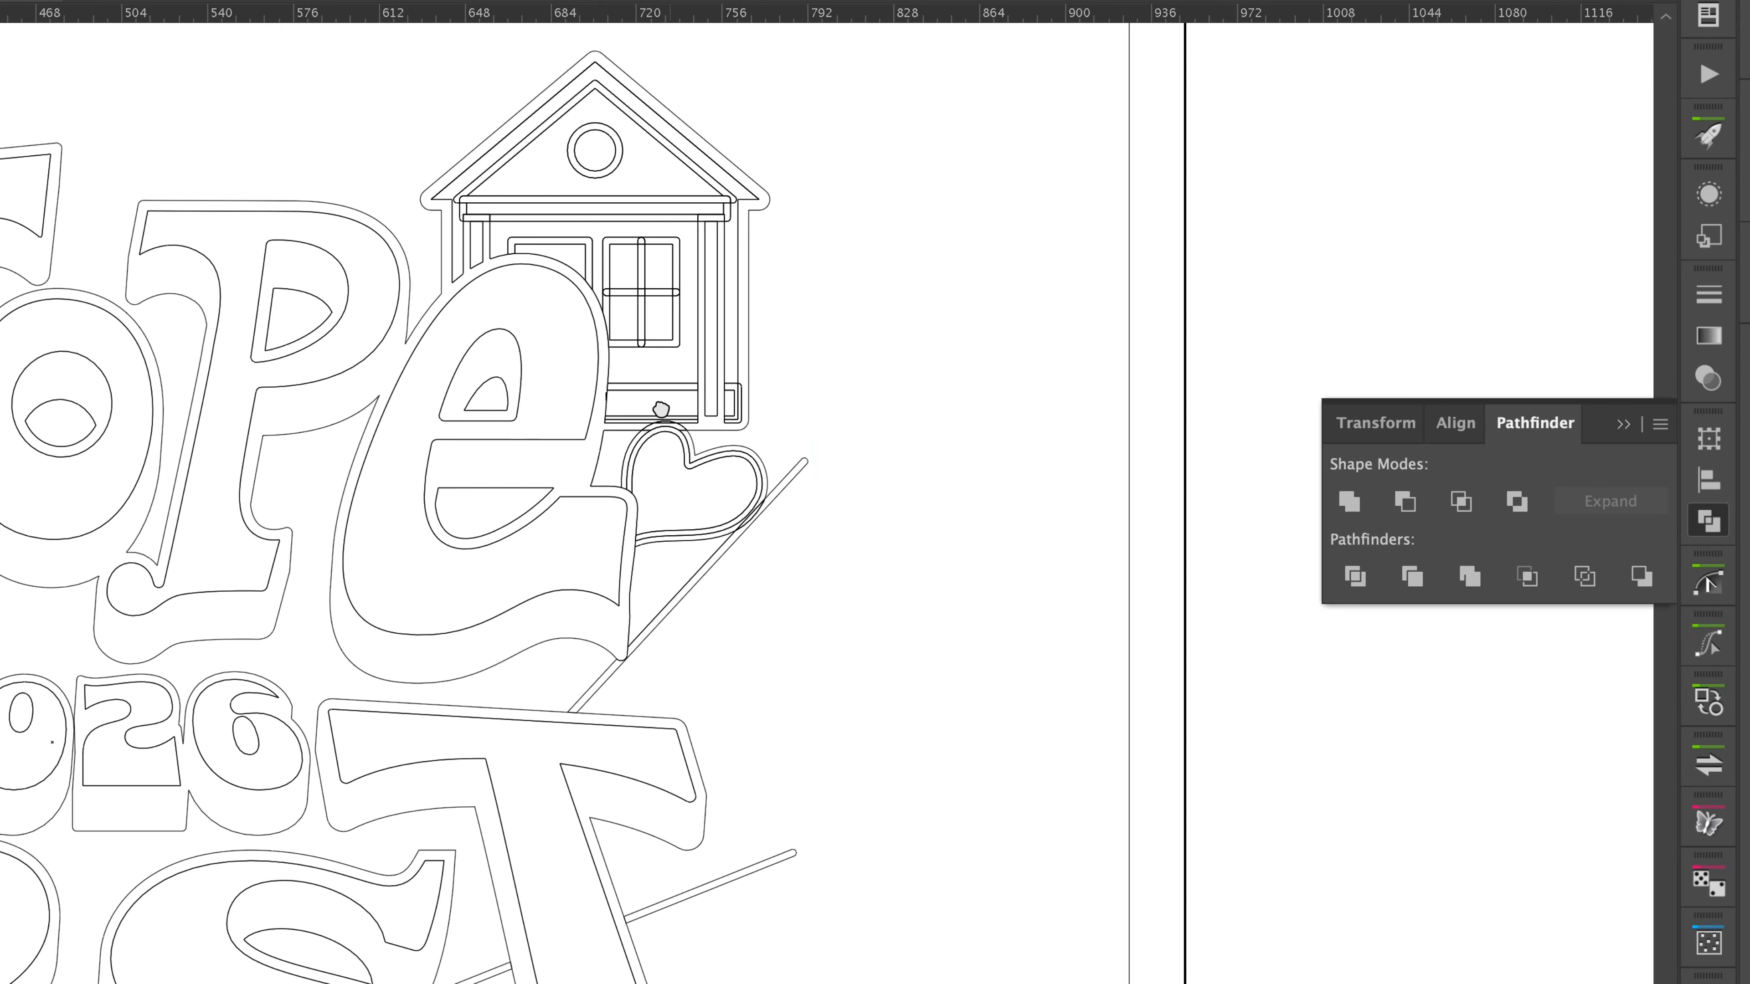
{"action": "left_click", "coordinate": [606, 473]}
{"action": "key", "text": "super+space"}
{"action": "left_click_drag", "start_coordinate": [697, 483], "coordinate": [1094, 353]}
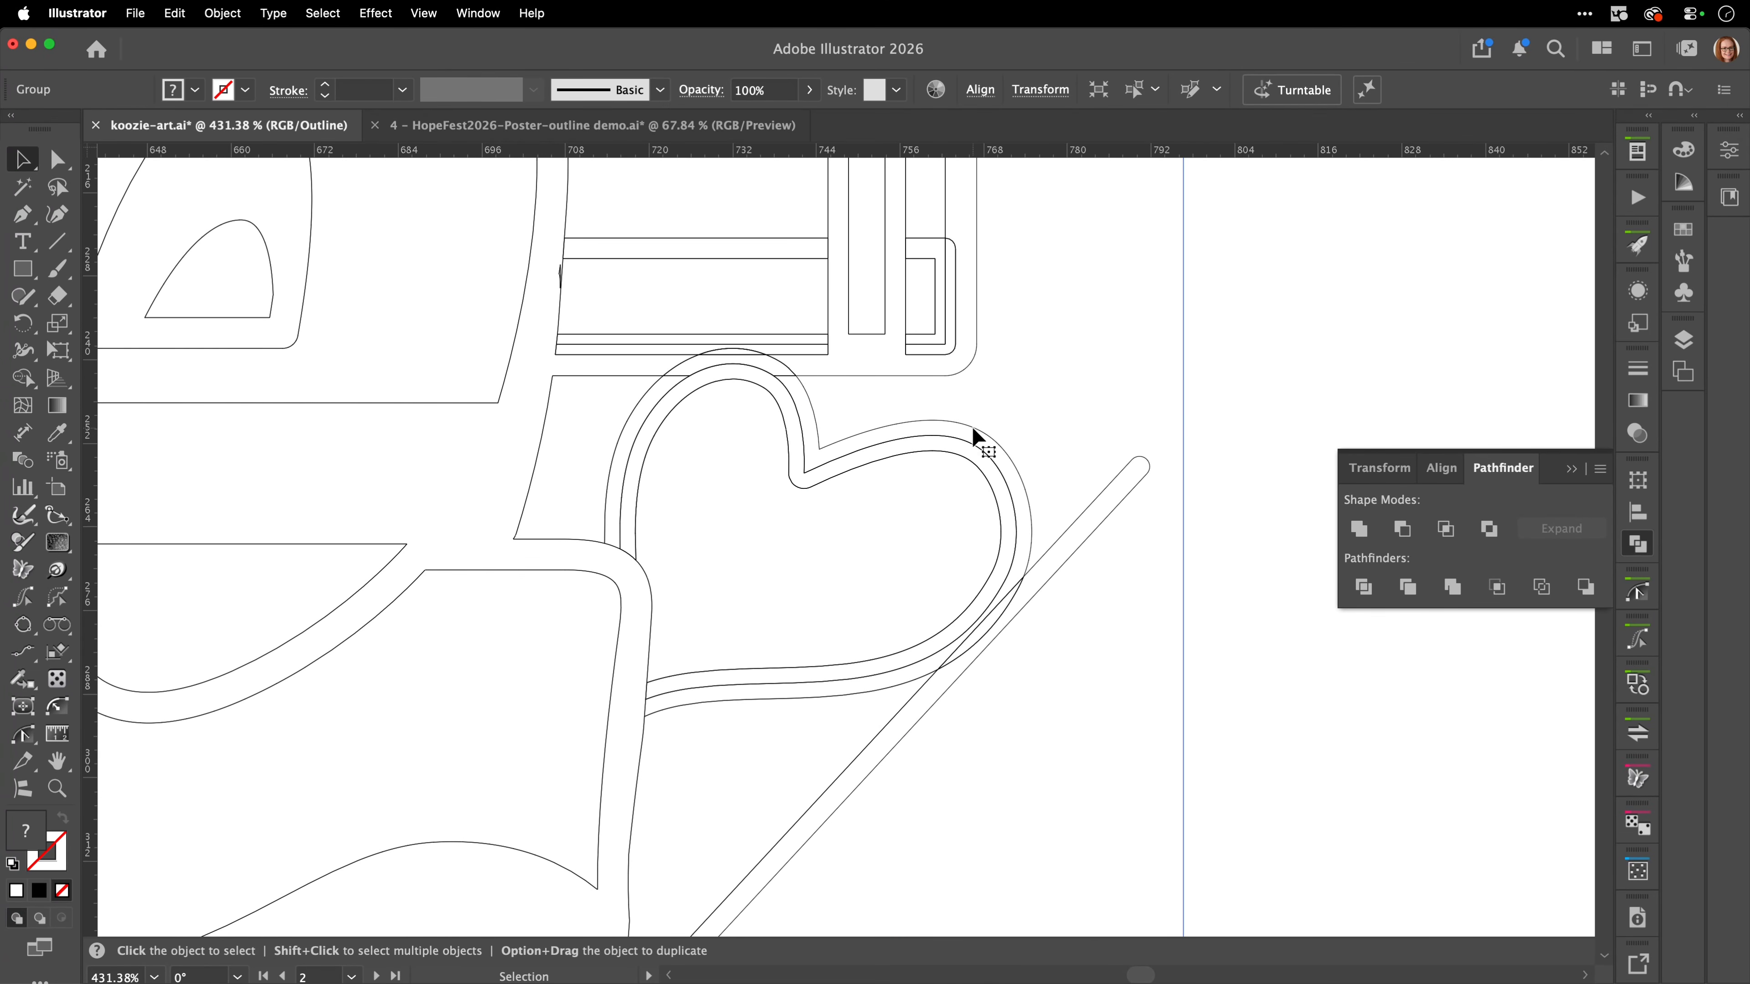
{"action": "key", "text": "a"}
{"action": "key", "text": "super+y"}
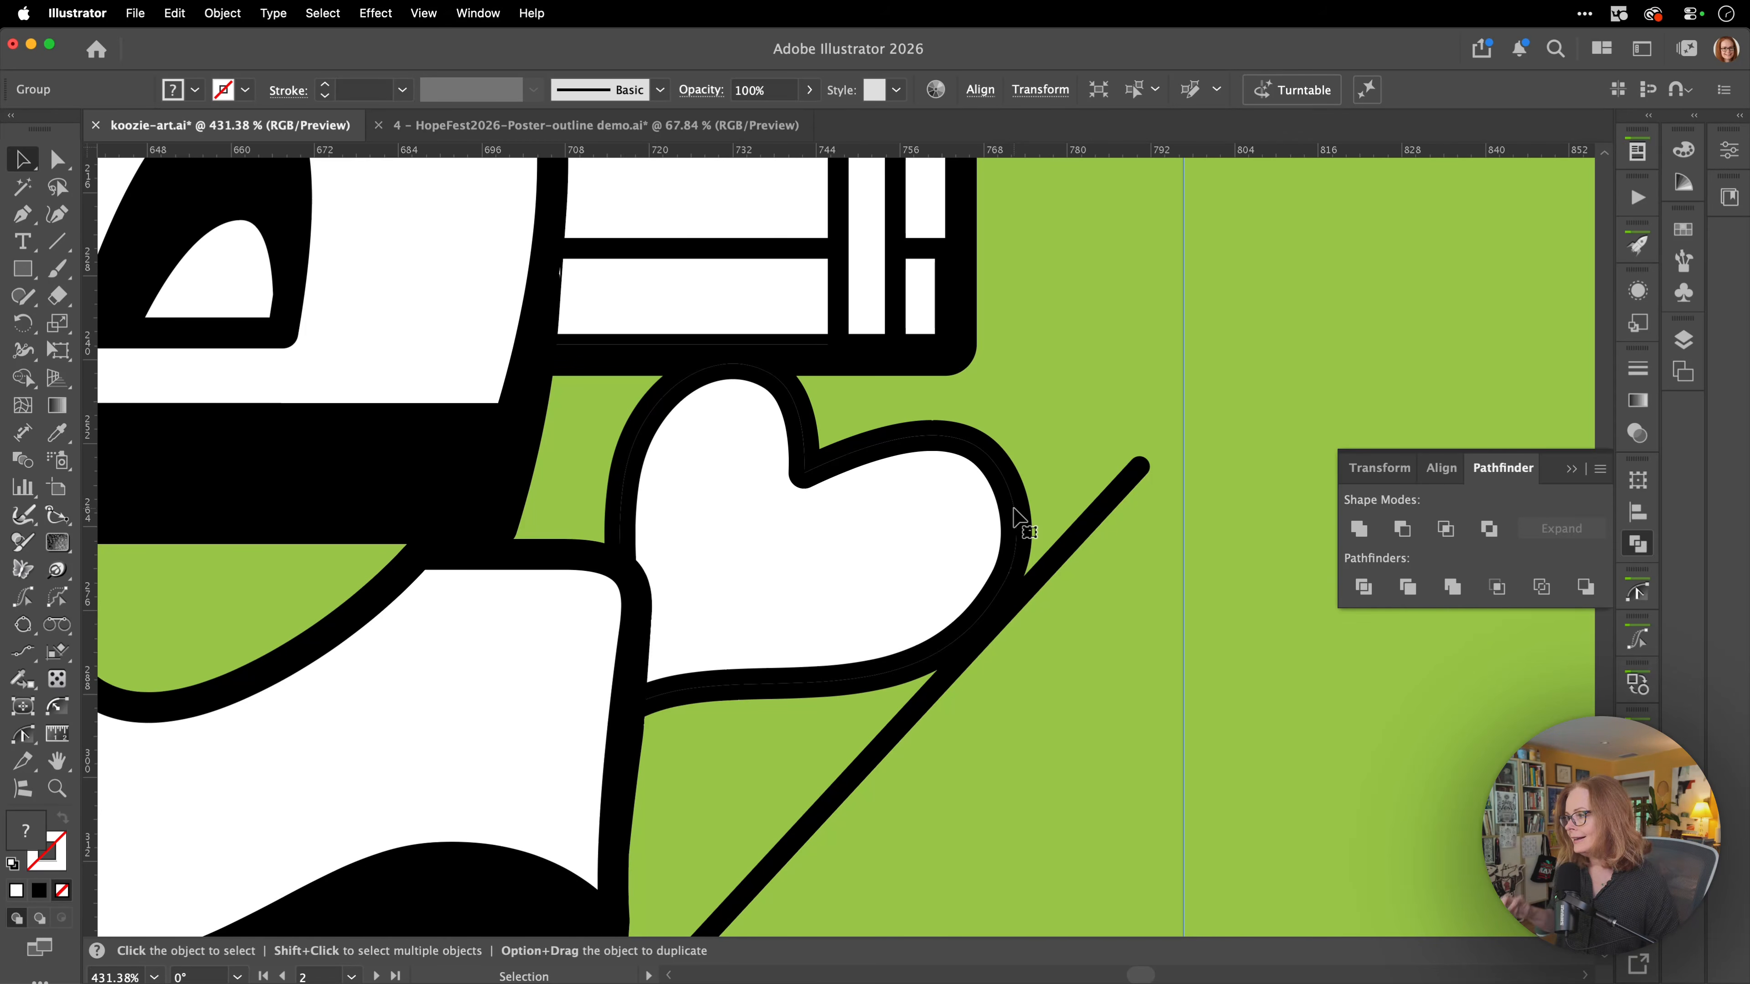
Expand the fills of the selected Hope Fest artwork group, with gradients specified as 255 objects.
{"action": "key", "text": "z"}
{"action": "left_click_drag", "start_coordinate": [992, 512], "coordinate": [551, 633]}
{"action": "left_click_drag", "start_coordinate": [659, 527], "coordinate": [703, 414]}
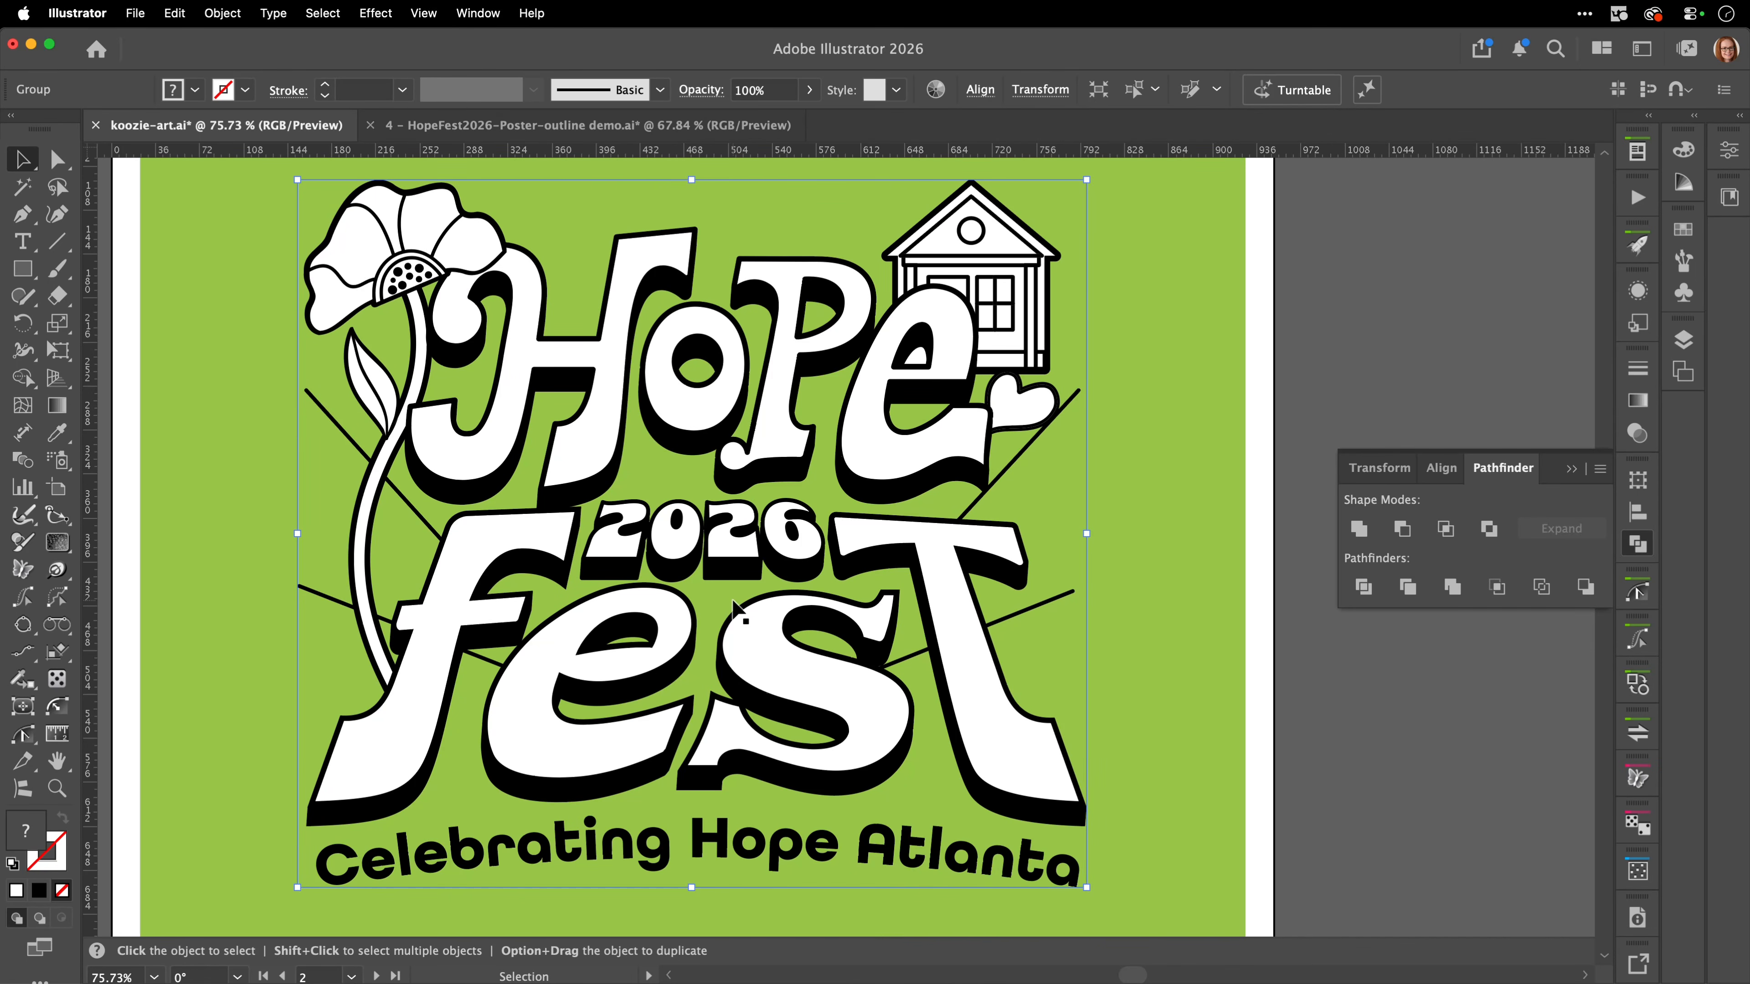
{"action": "left_click", "coordinate": [224, 14]}
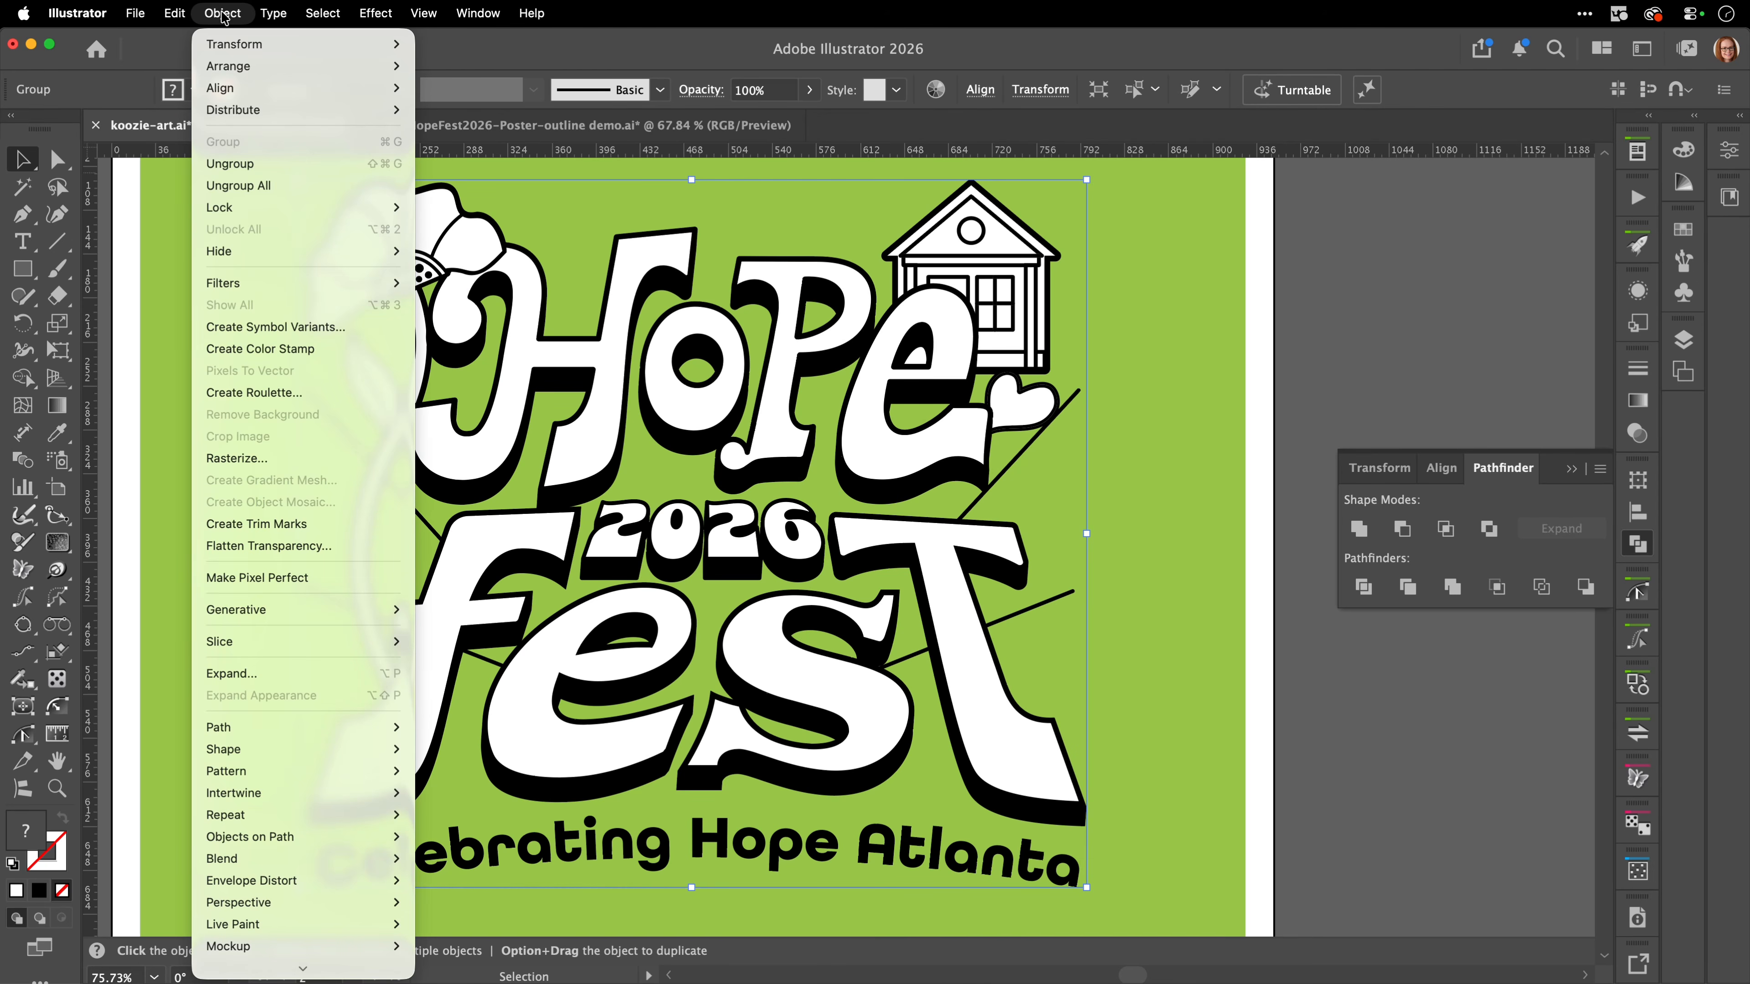
{"action": "left_click", "coordinate": [268, 674]}
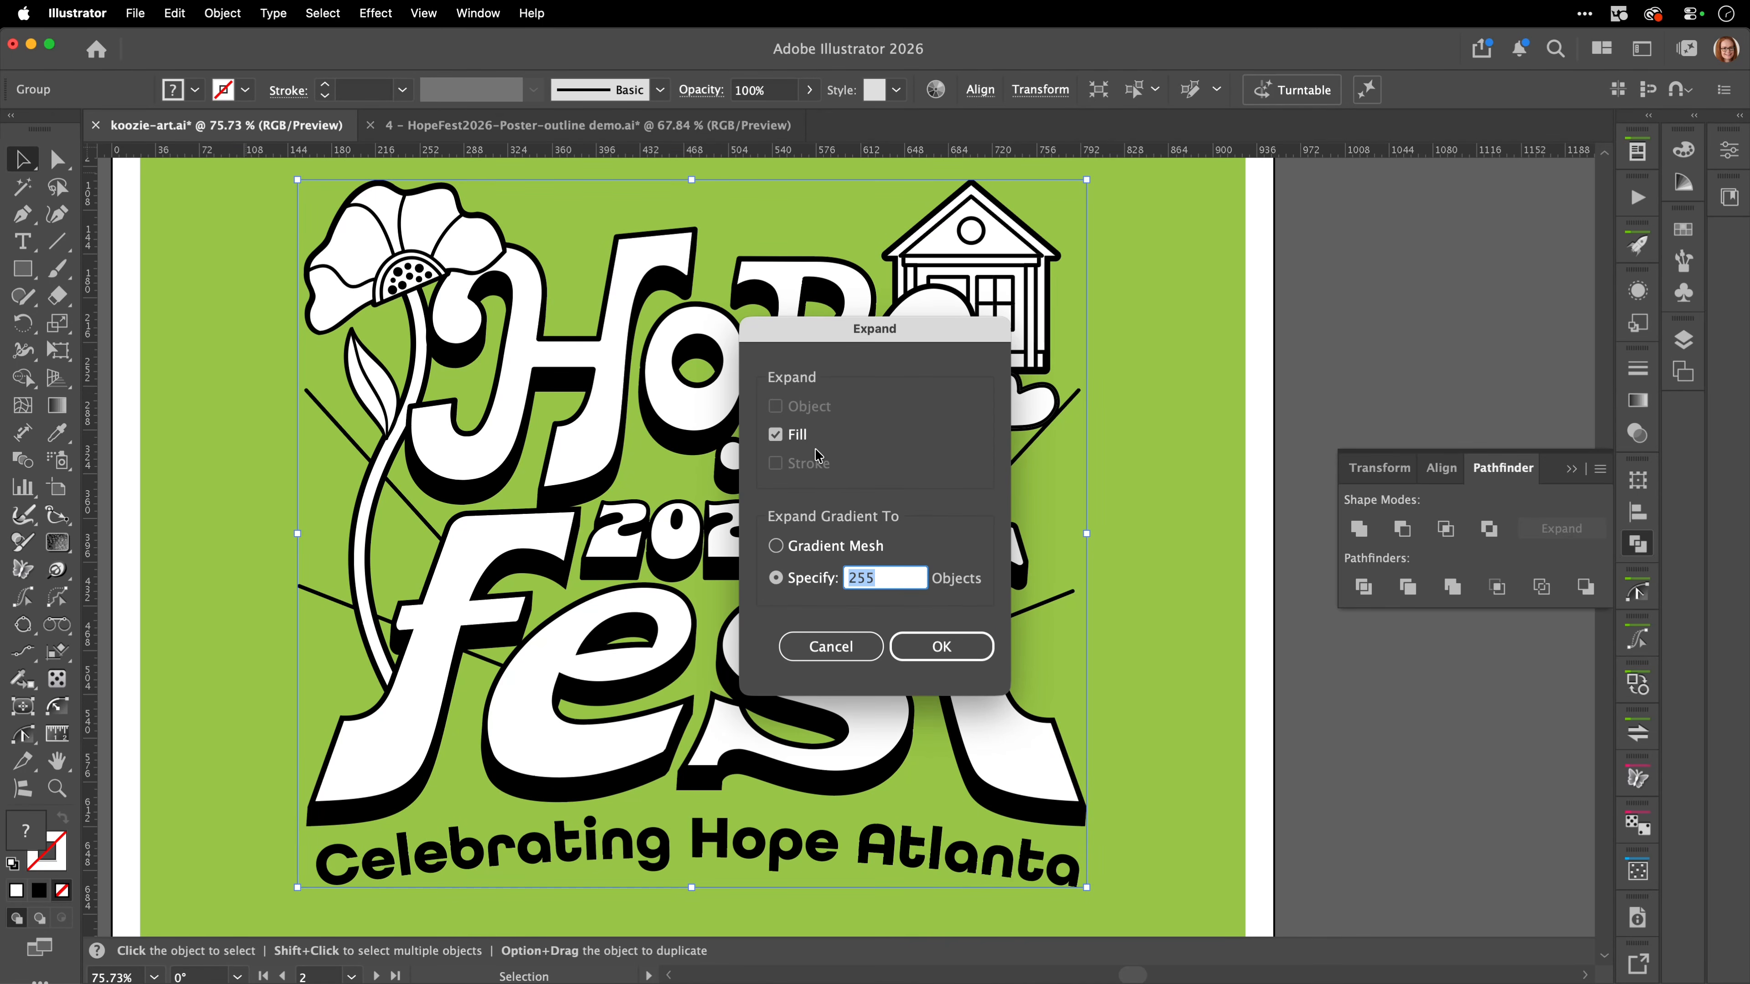
{"action": "left_click", "coordinate": [935, 650]}
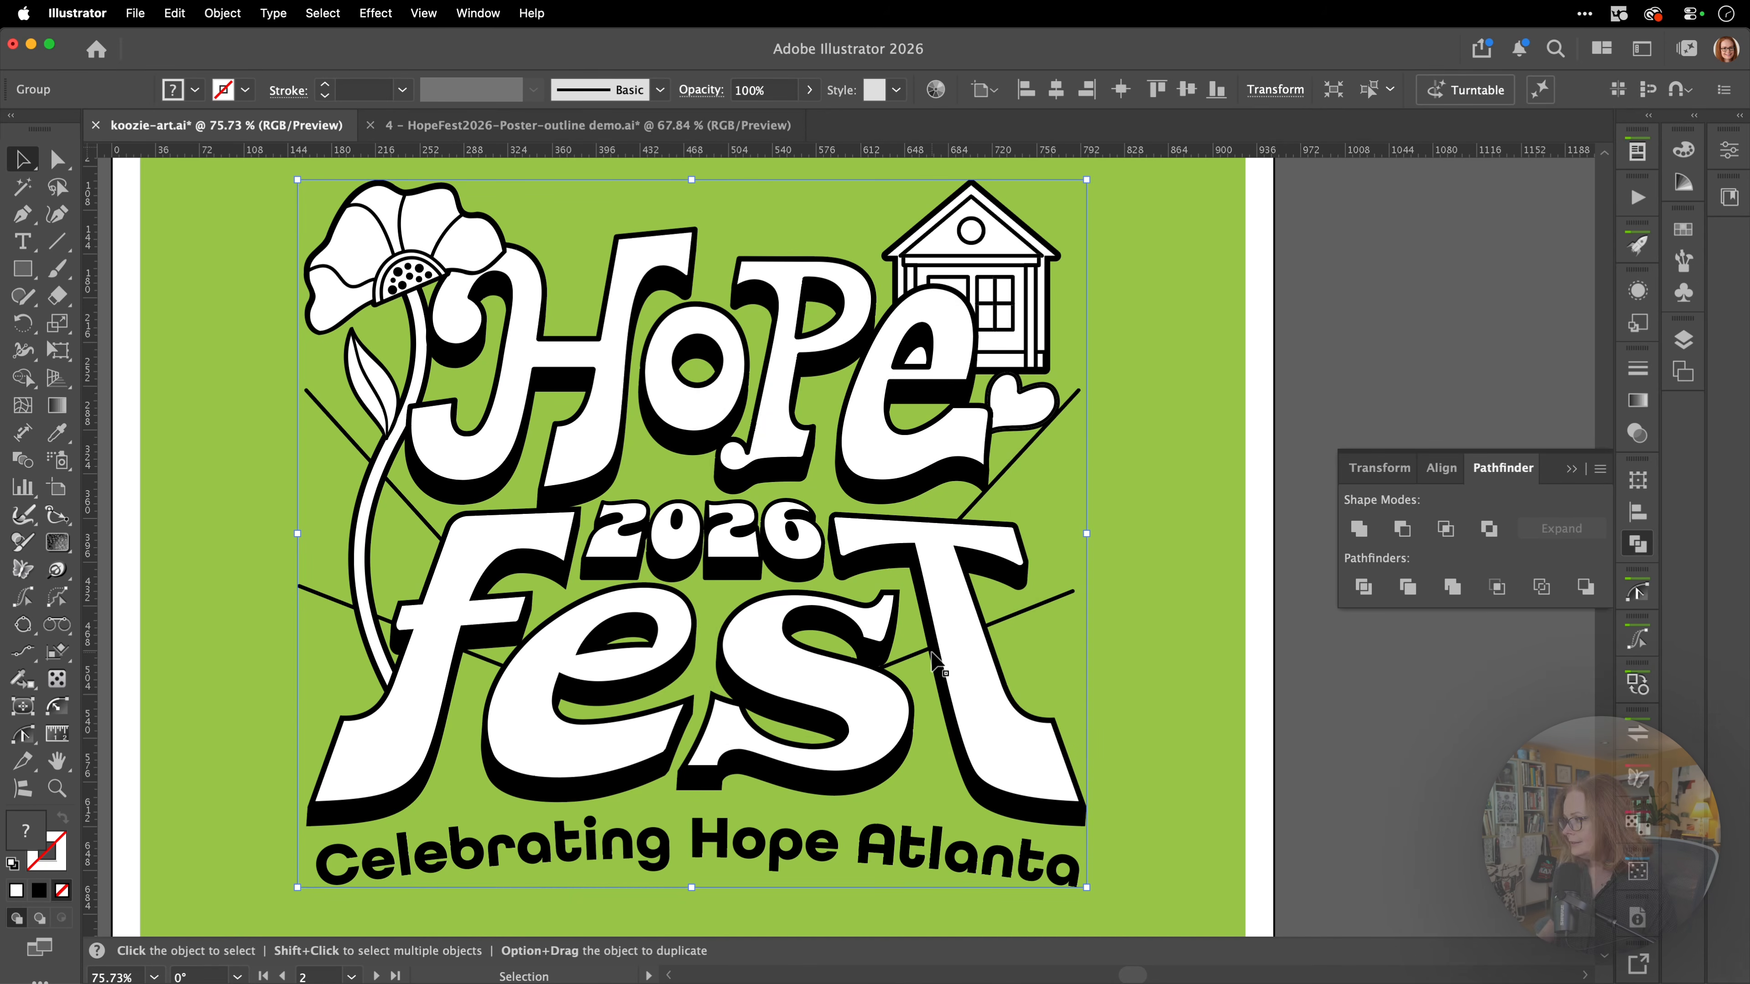
Check the expanded heart and house paths in outline mode, and apply the Merge pathfinder to the artwork again.
{"action": "left_click_drag", "start_coordinate": [1001, 419], "coordinate": [1323, 266]}
{"action": "left_click_drag", "start_coordinate": [1214, 283], "coordinate": [883, 546]}
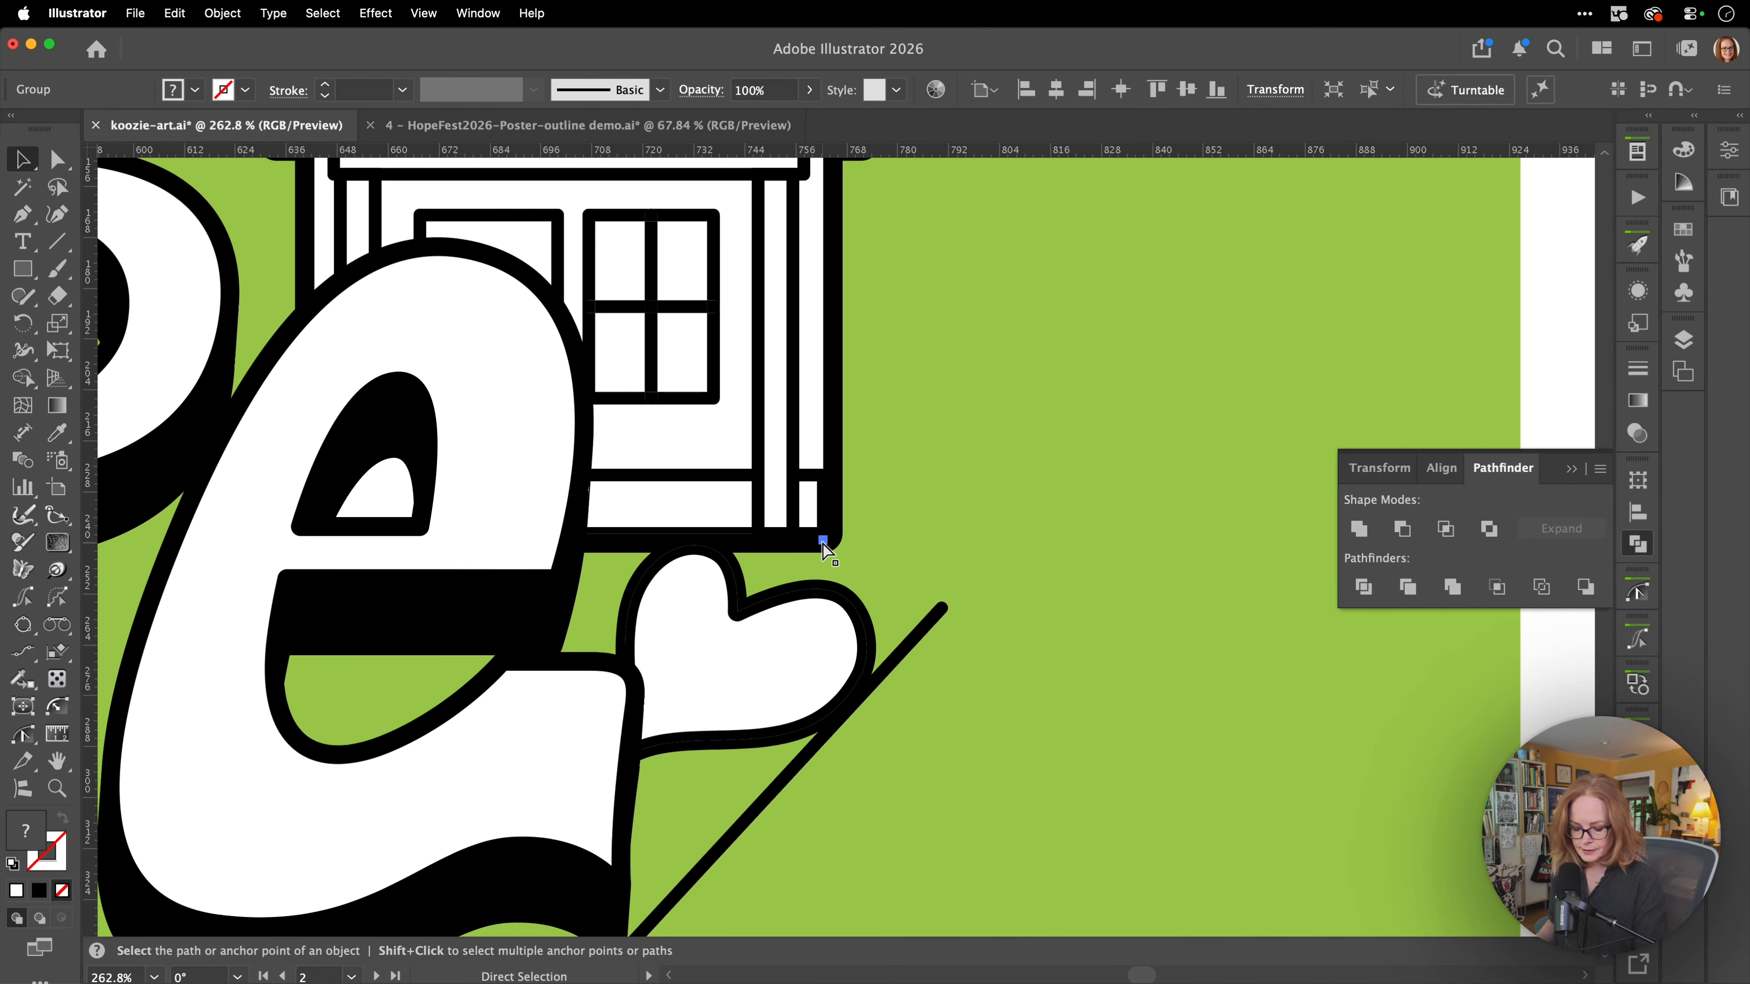
{"action": "key", "text": "super+y"}
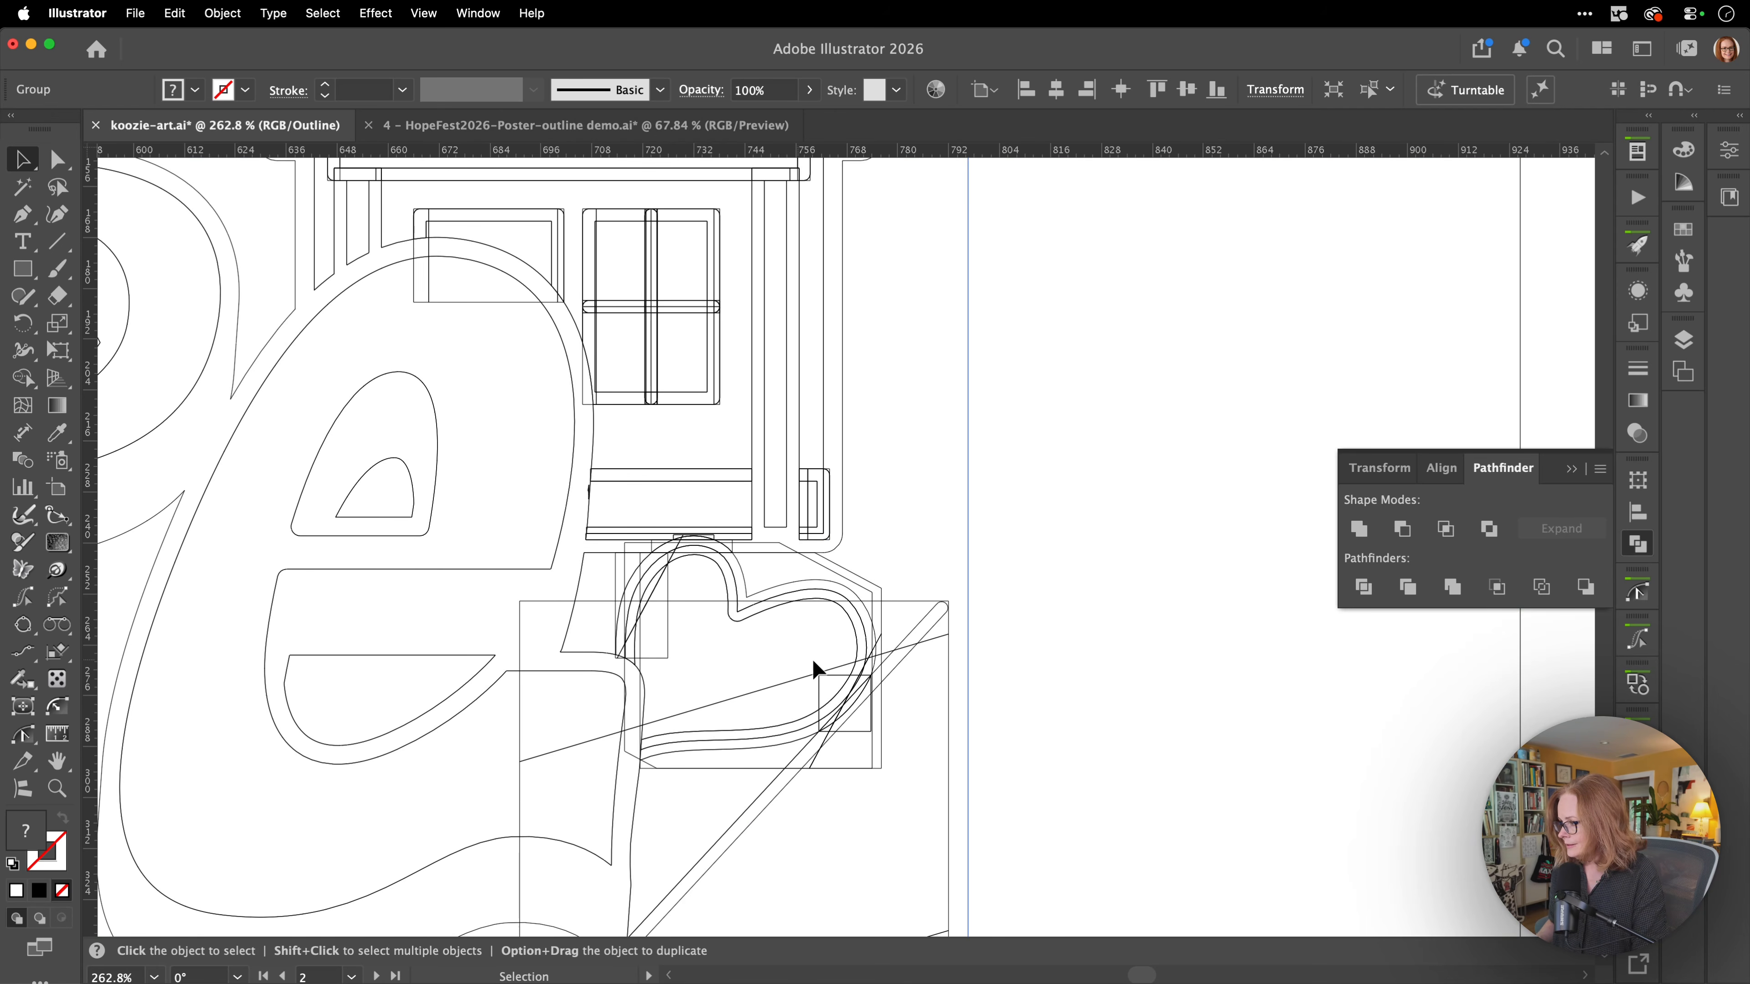
{"action": "key", "text": "super+y"}
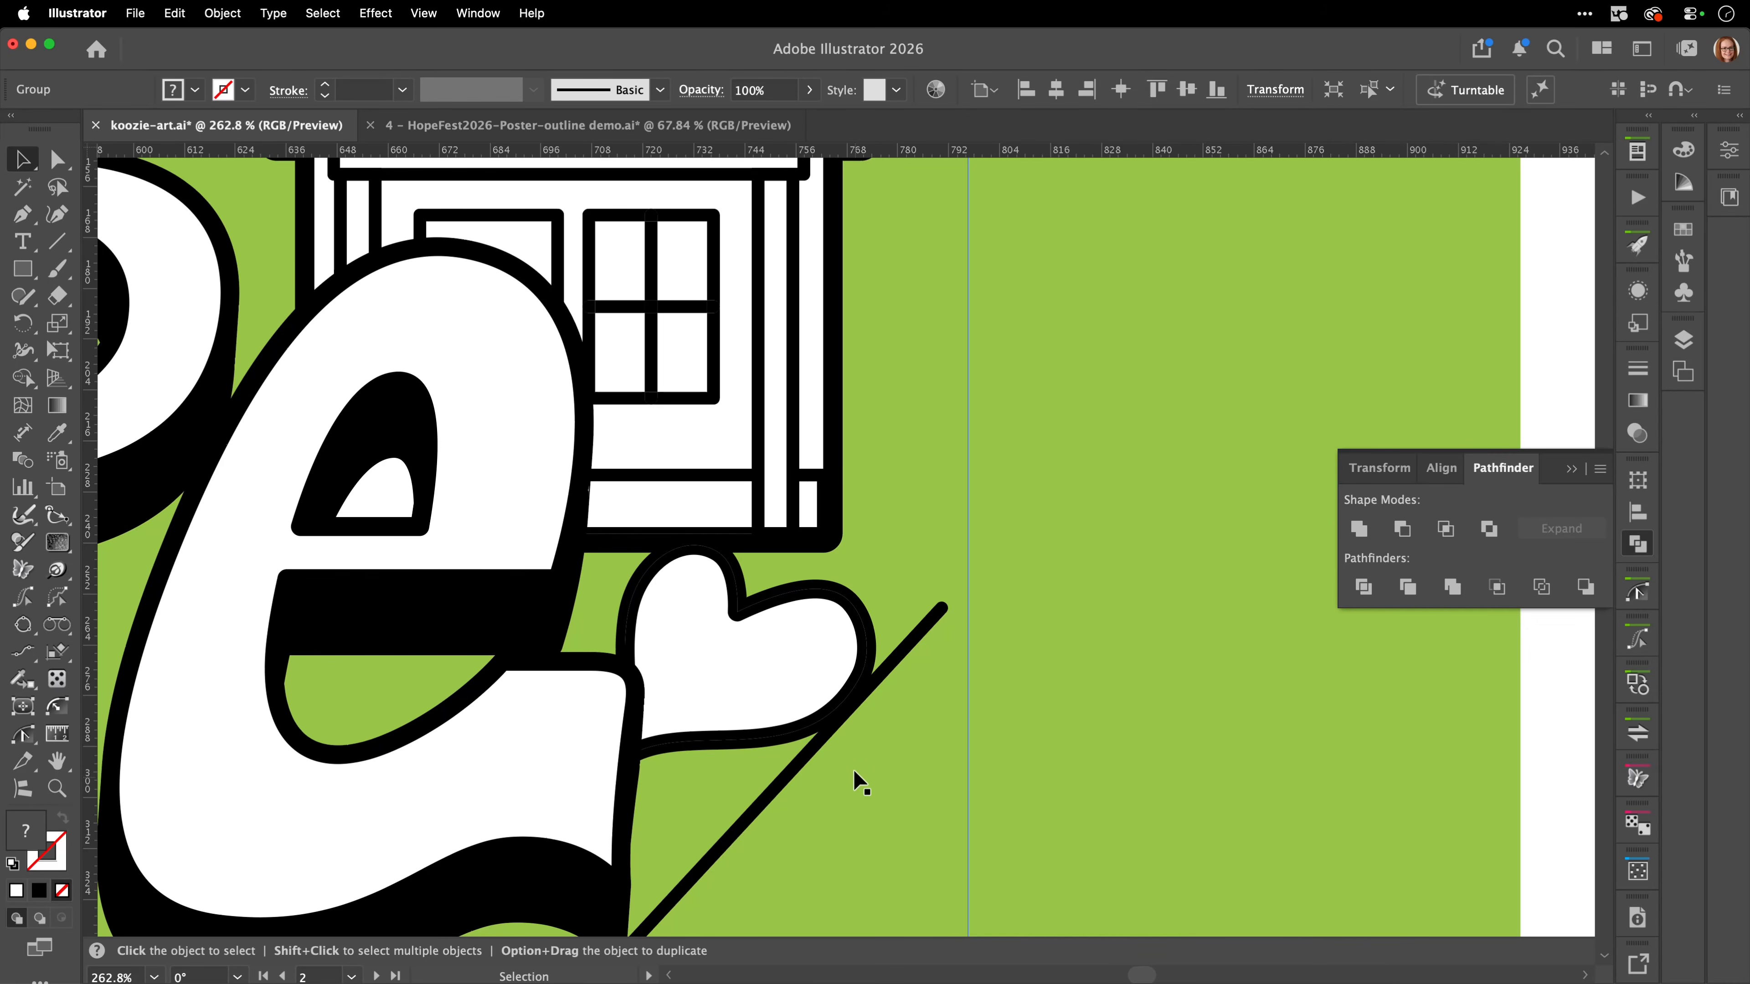
{"action": "left_click", "coordinate": [1452, 587]}
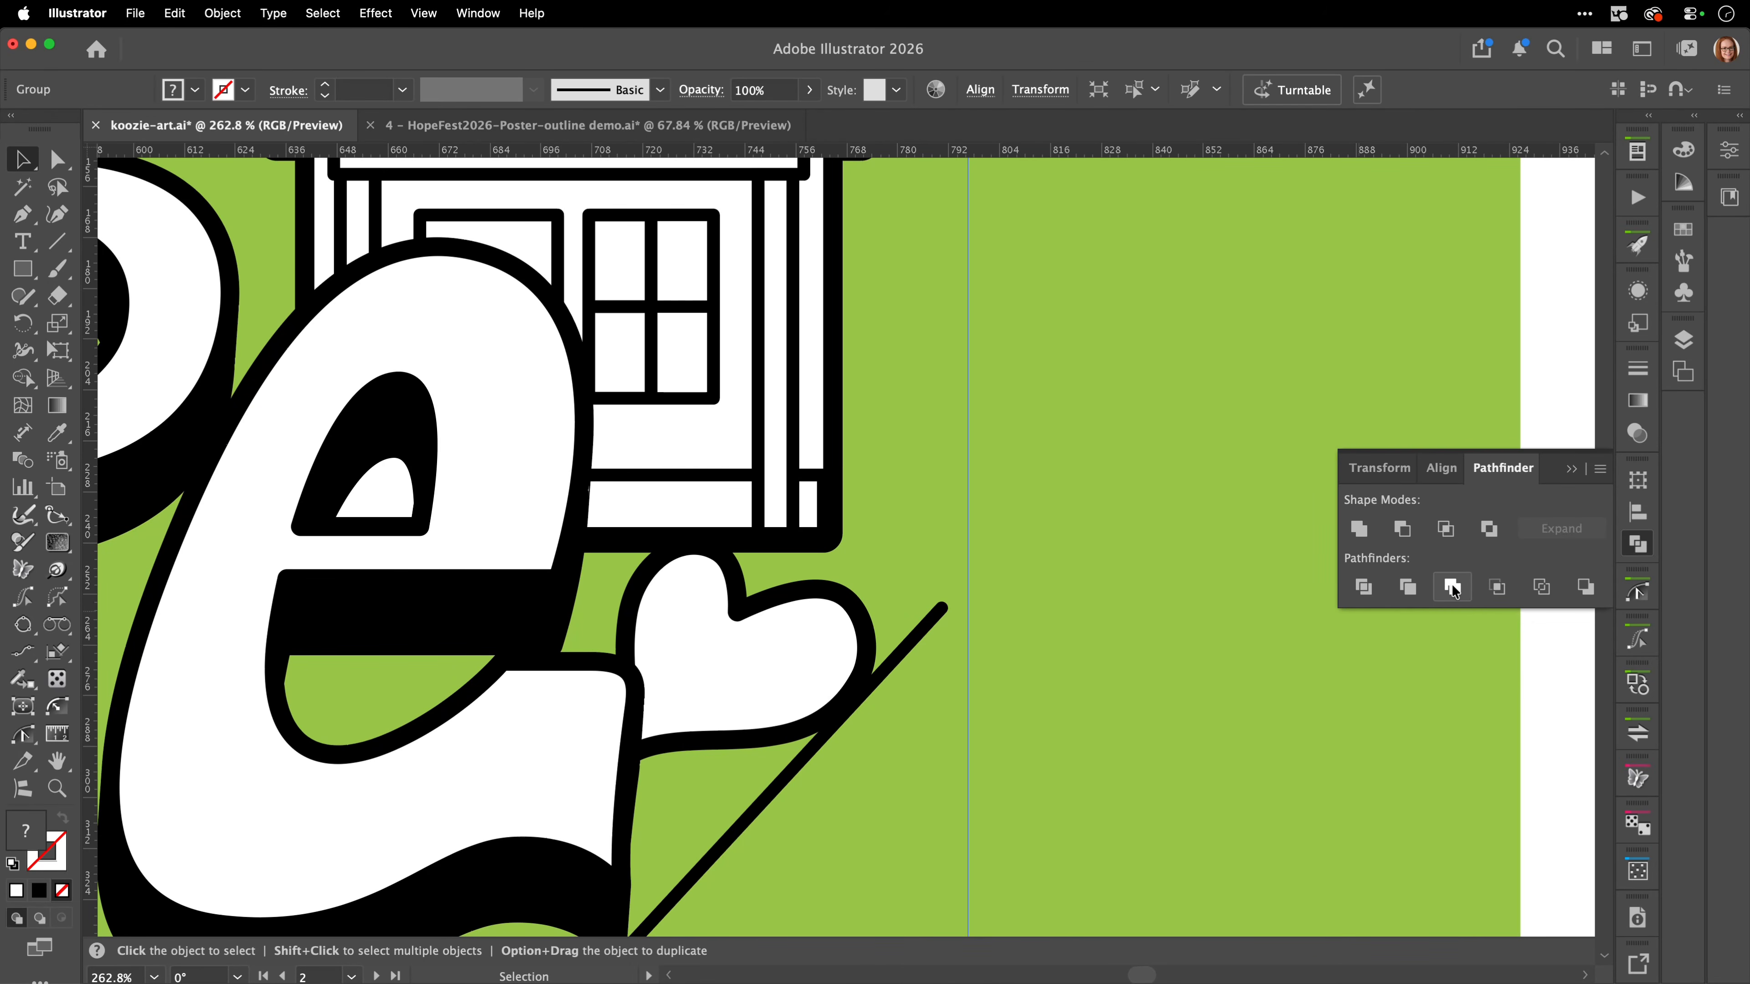
Examine the merged house, heart and lettering in outline mode, return to the full artboard in preview, and deselect the artwork.
{"action": "key", "text": "super+y"}
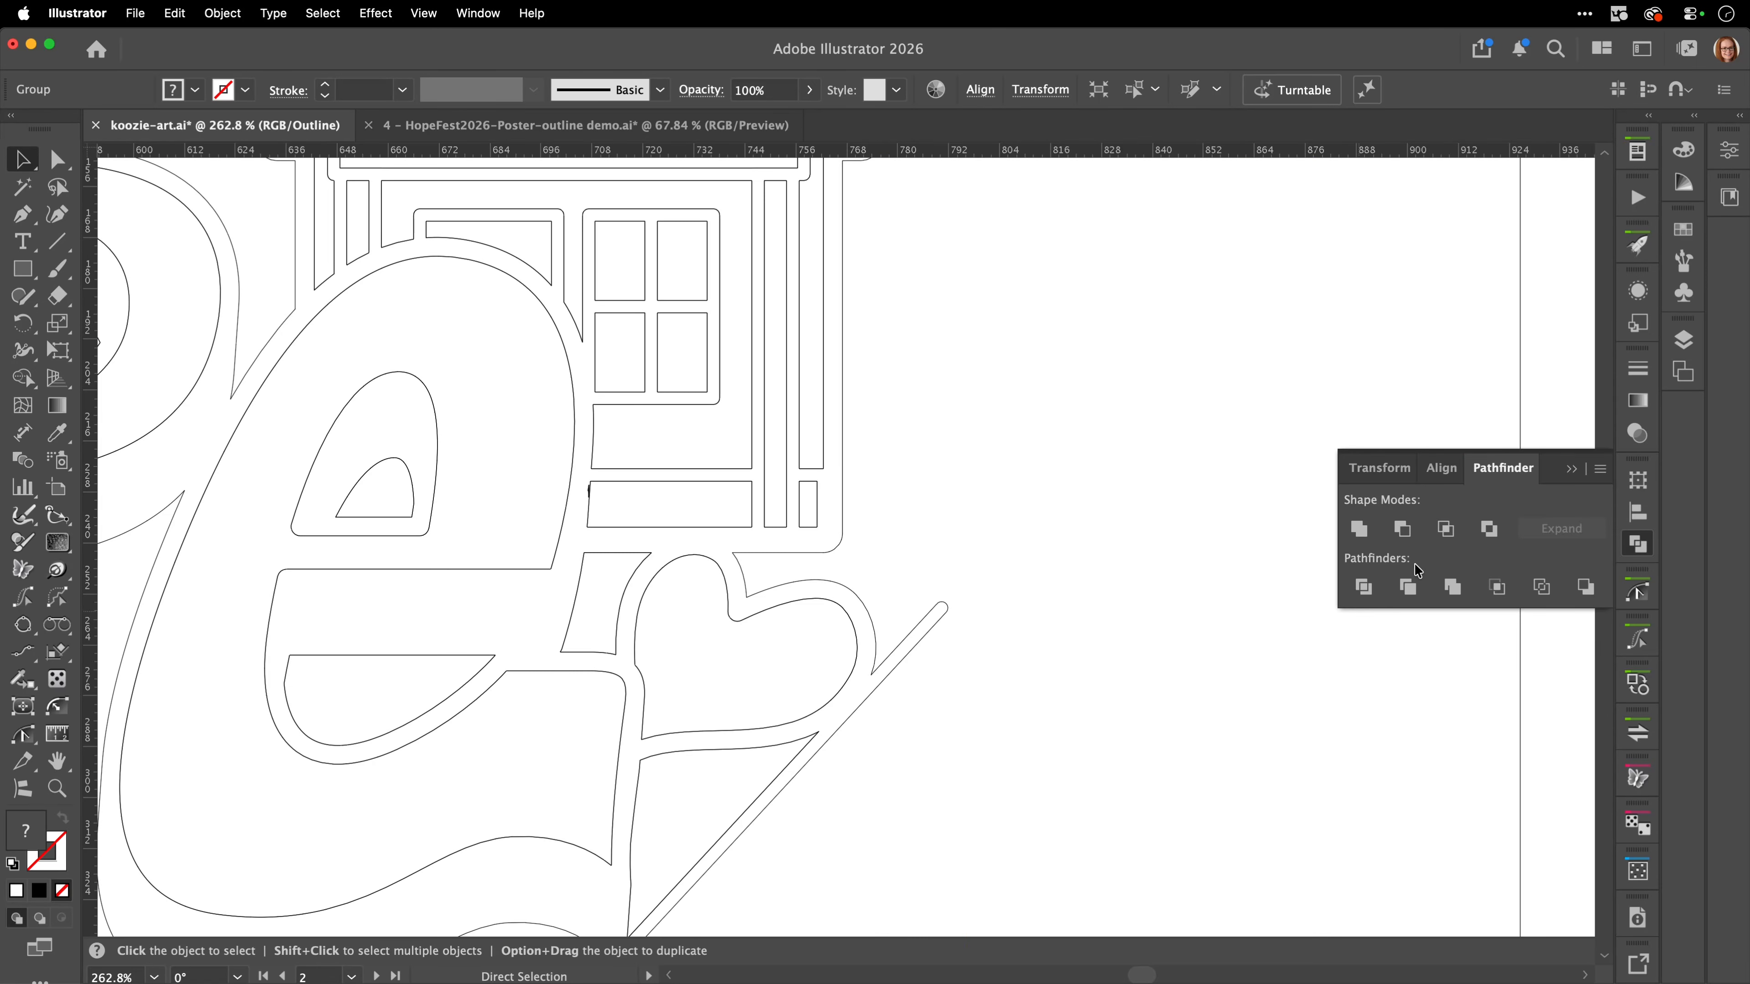
{"action": "key", "text": "z"}
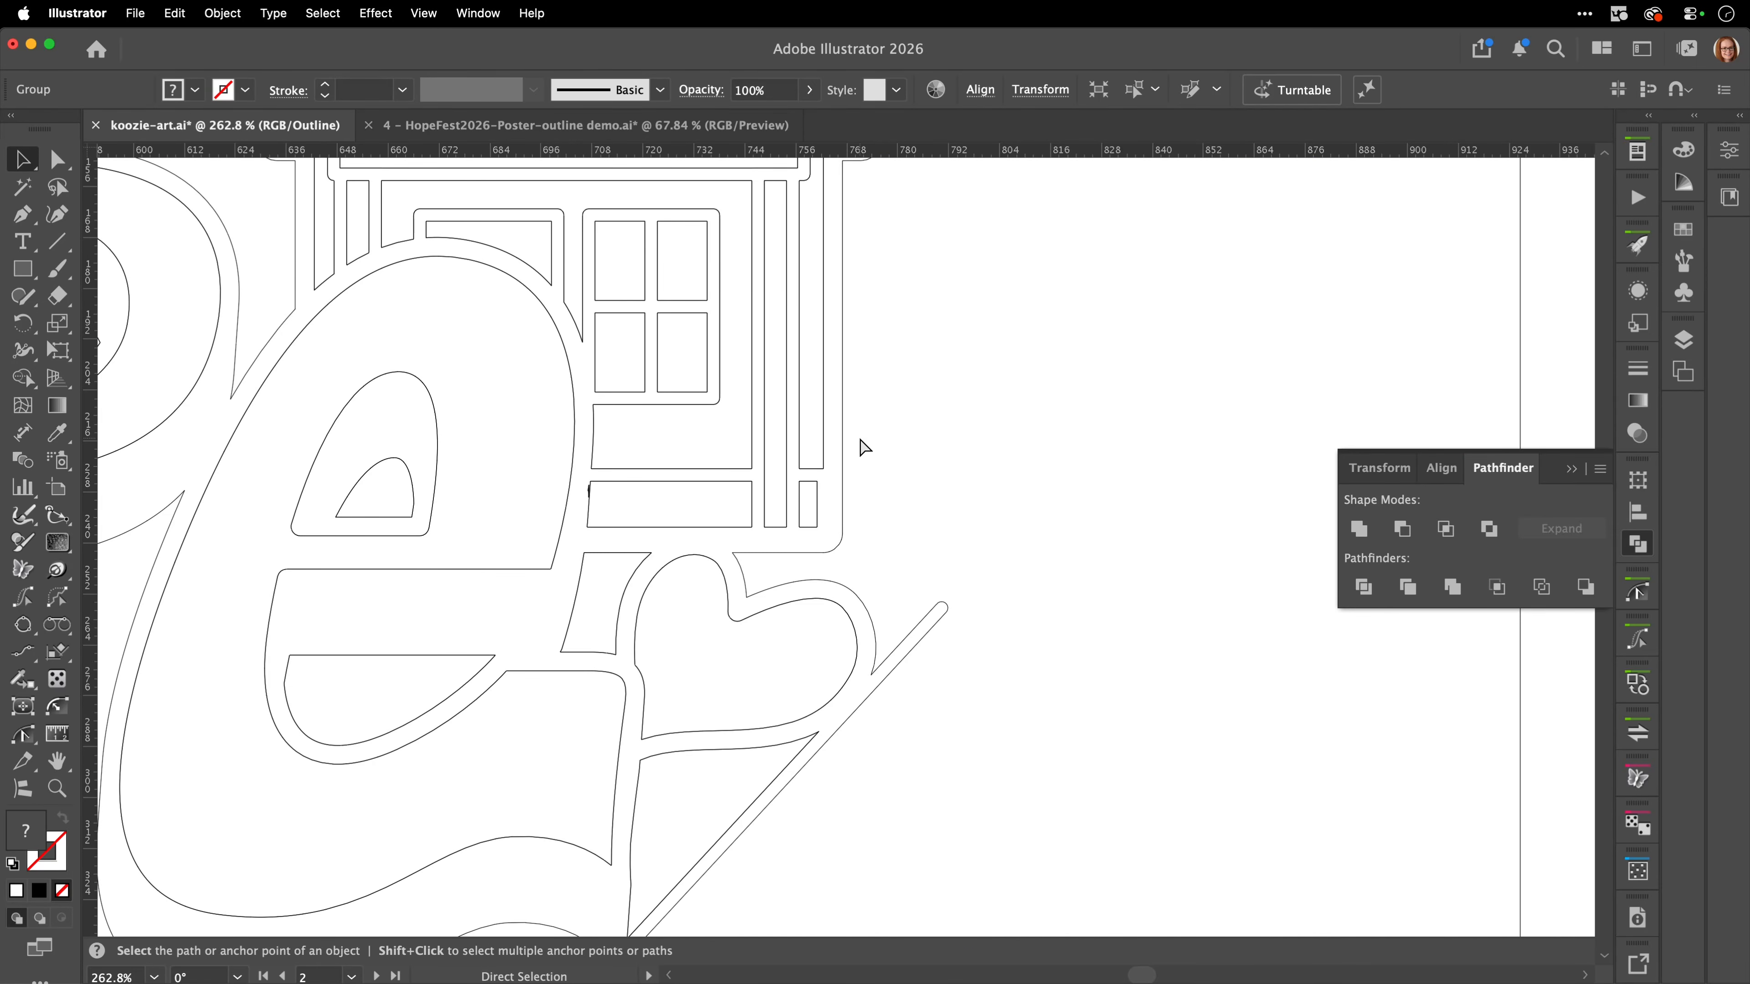
{"action": "left_click_drag", "start_coordinate": [863, 446], "coordinate": [586, 605]}
{"action": "left_click", "coordinate": [585, 605], "text": "alt"}
{"action": "key", "text": "v"}
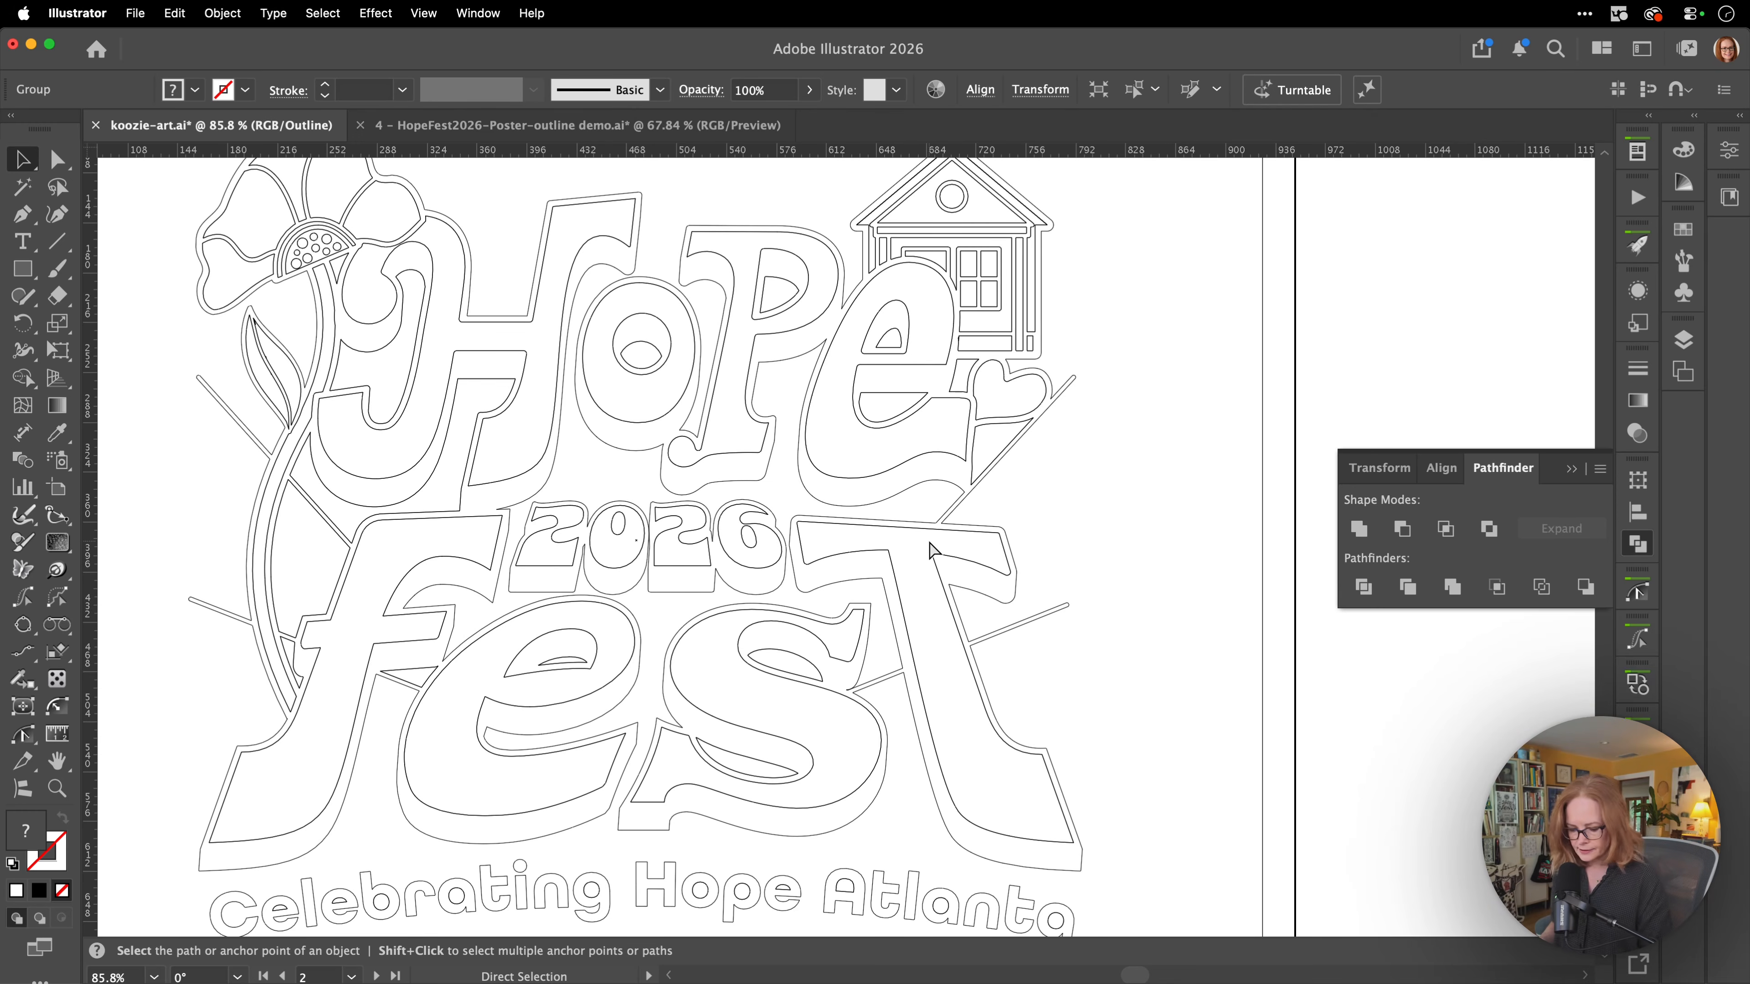
{"action": "key", "text": "super+y"}
{"action": "key", "text": "super+0"}
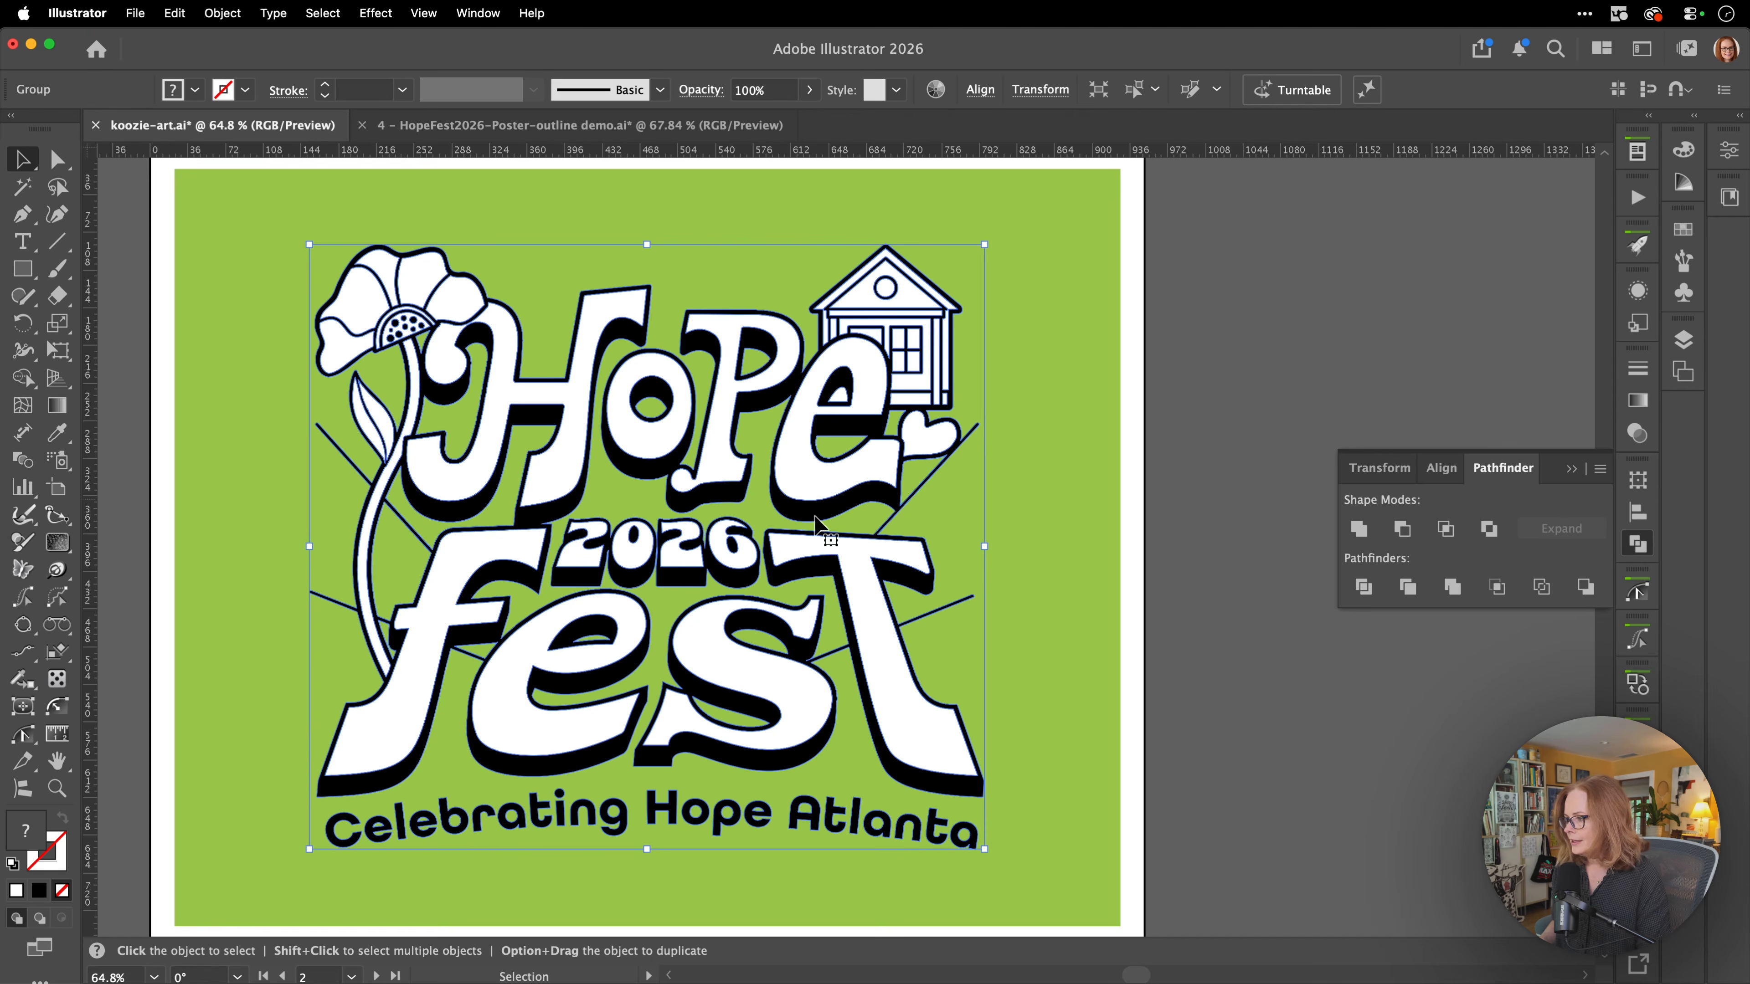
{"action": "left_click", "coordinate": [1214, 509]}
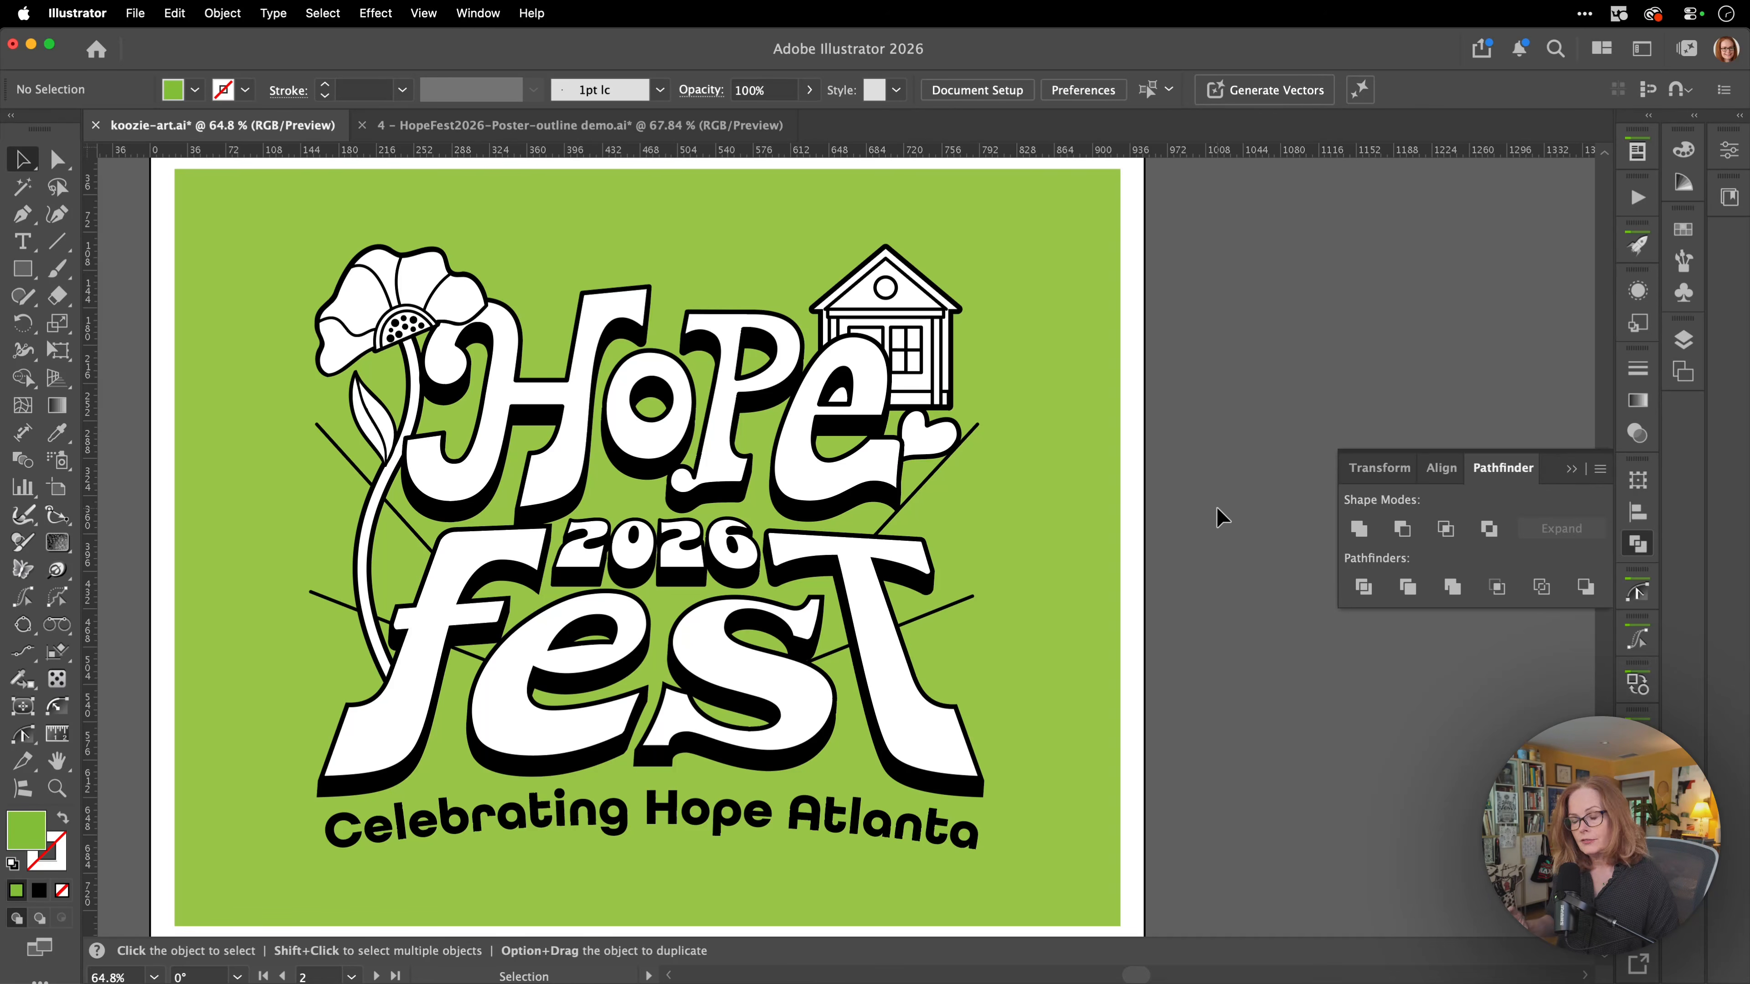
Move the green background rectangle down off the artwork to compare it against white, and move it back up.
{"action": "left_click", "coordinate": [867, 461]}
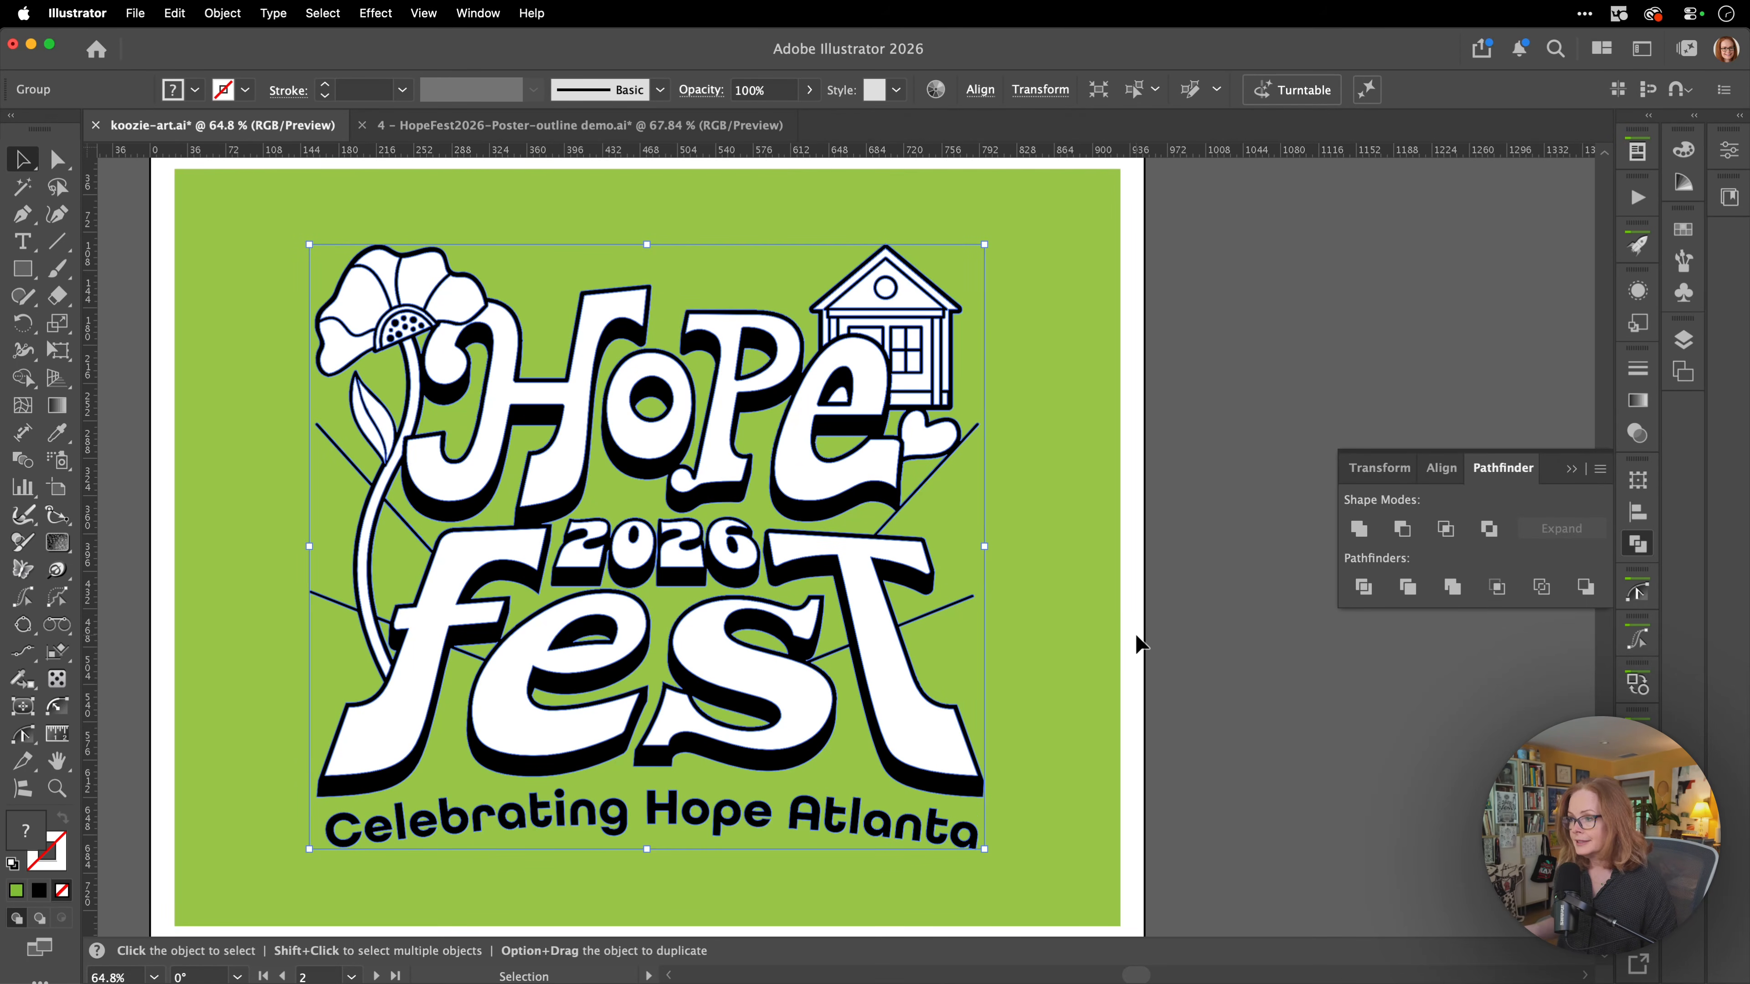
{"action": "left_click", "coordinate": [1062, 562]}
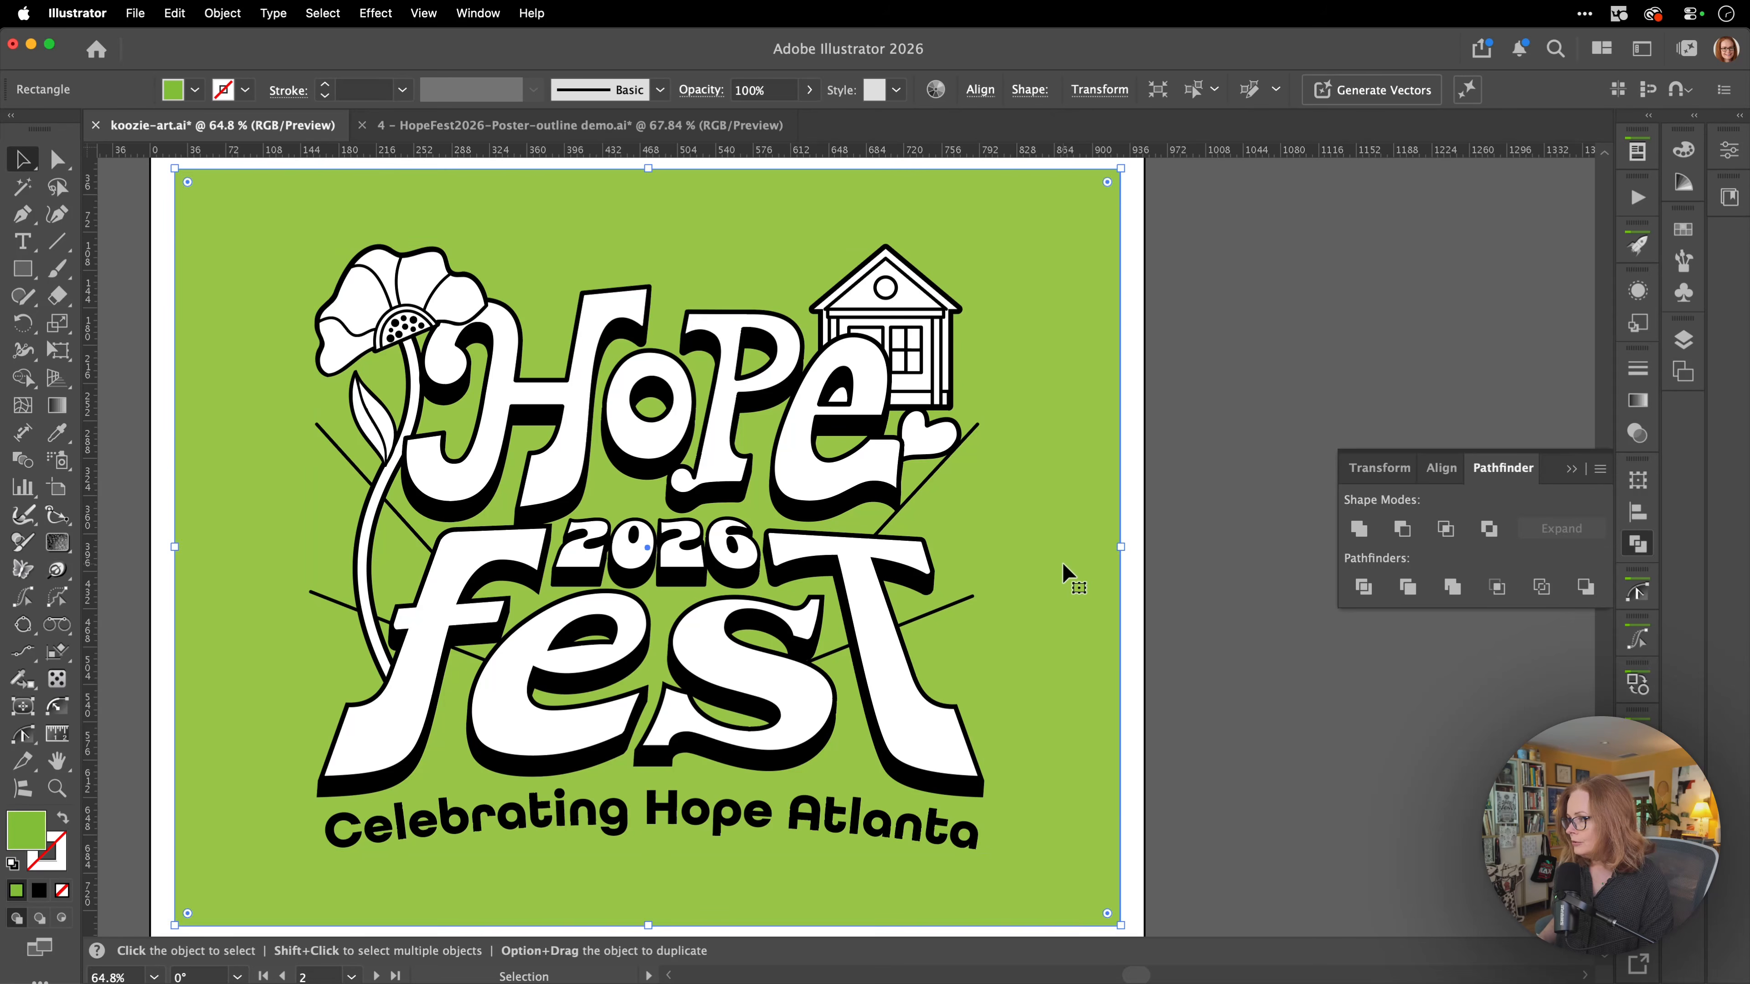
{"action": "key", "text": "shift+Down"}
{"action": "key", "text": "shift+Down"}
{"action": "key", "text": "shift+Down"}
{"action": "key", "text": "shift+Down"}
{"action": "key", "text": "shift+Down"}
{"action": "key", "text": "shift+Down"}
{"action": "key", "text": "shift+Down"}
{"action": "key", "text": "shift+Down"}
{"action": "key", "text": "shift+Down"}
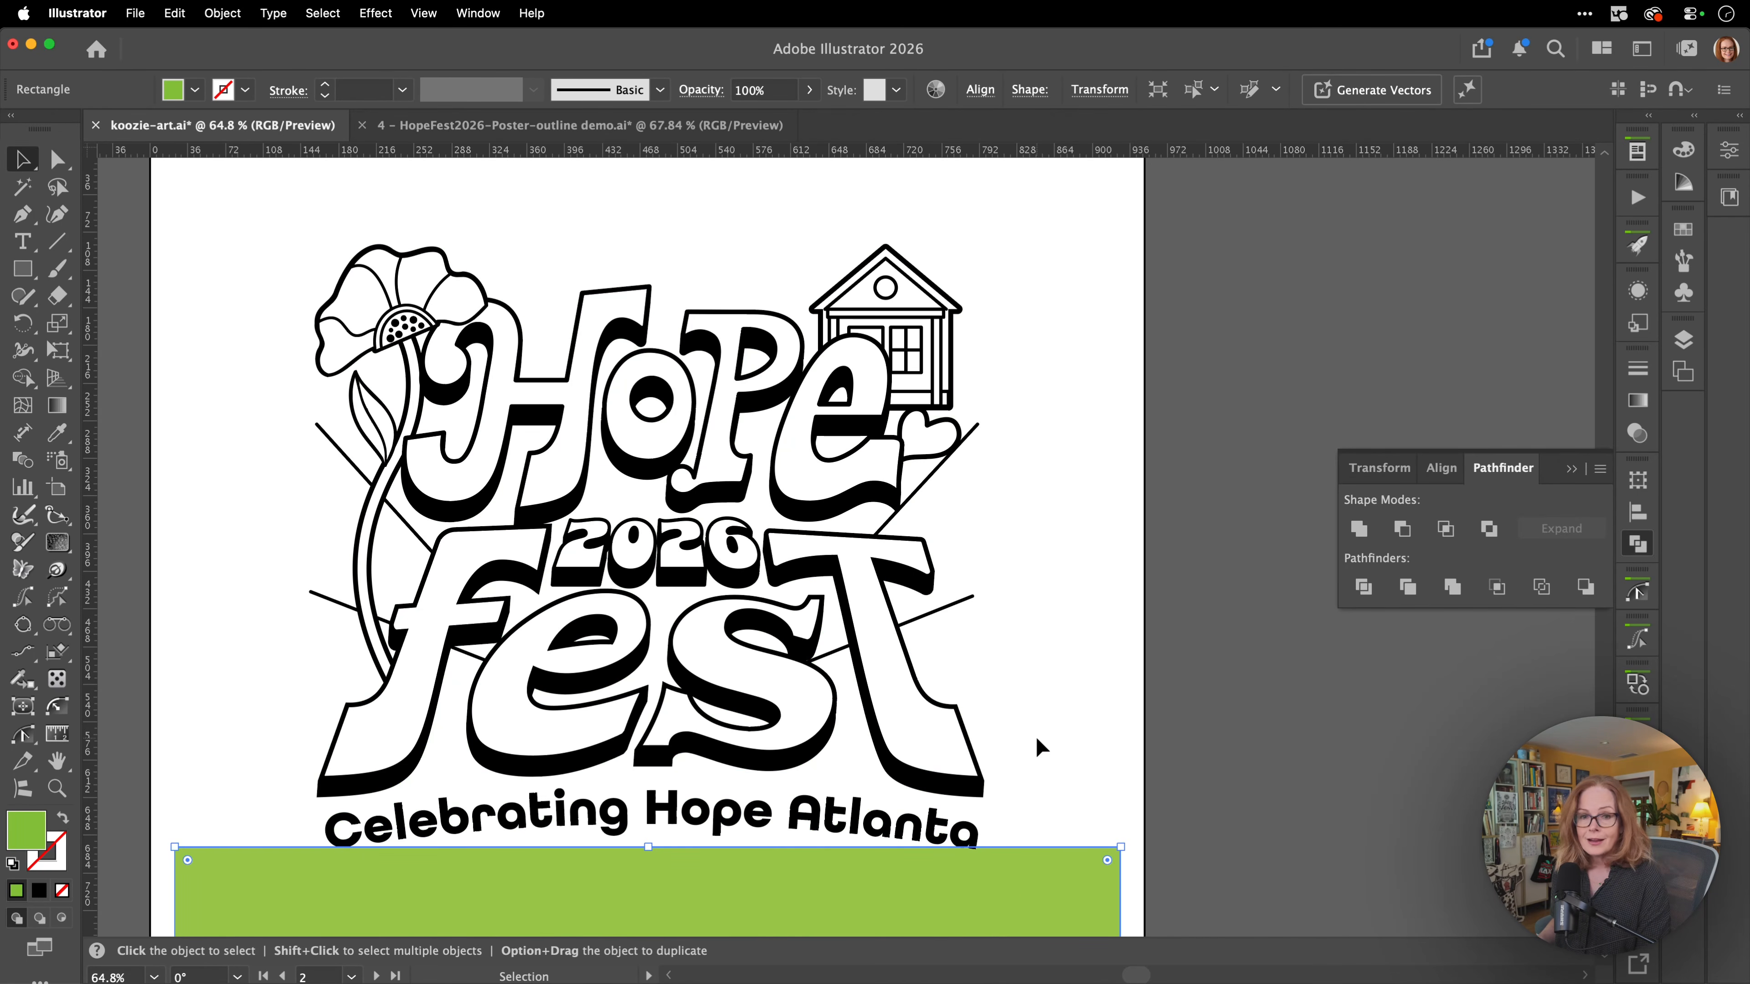
{"action": "key", "text": "shift+Up"}
{"action": "key", "text": "shift+Up"}
{"action": "key", "text": "shift+Up"}
{"action": "key", "text": "shift+Up"}
{"action": "key", "text": "shift+Up"}
{"action": "key", "text": "shift+Up"}
{"action": "key", "text": "shift+Up"}
{"action": "key", "text": "shift+Up"}
{"action": "key", "text": "shift+Up"}
{"action": "key", "text": "shift+Up"}
{"action": "key", "text": "shift+Up"}
{"action": "key", "text": "shift+Up"}
{"action": "key", "text": "shift+Up"}
{"action": "key", "text": "shift+Up"}
{"action": "key", "text": "shift+Up"}
{"action": "key", "text": "shift+Up"}
{"action": "key", "text": "shift+Up"}
{"action": "key", "text": "shift+Up"}
{"action": "key", "text": "shift+Up"}
{"action": "key", "text": "shift+Up"}
{"action": "key", "text": "shift+Up"}
{"action": "key", "text": "shift+Up"}
{"action": "key", "text": "shift+Up"}
{"action": "key", "text": "shift+Up"}
{"action": "key", "text": "shift+Up"}
{"action": "key", "text": "shift+Up"}
{"action": "key", "text": "shift+Up"}
{"action": "key", "text": "shift+Up"}
{"action": "key", "text": "shift+Up"}
{"action": "key", "text": "shift+Up"}
{"action": "key", "text": "shift+Up"}
{"action": "key", "text": "shift+Up"}
{"action": "key", "text": "shift+Up"}
{"action": "key", "text": "shift+Up"}
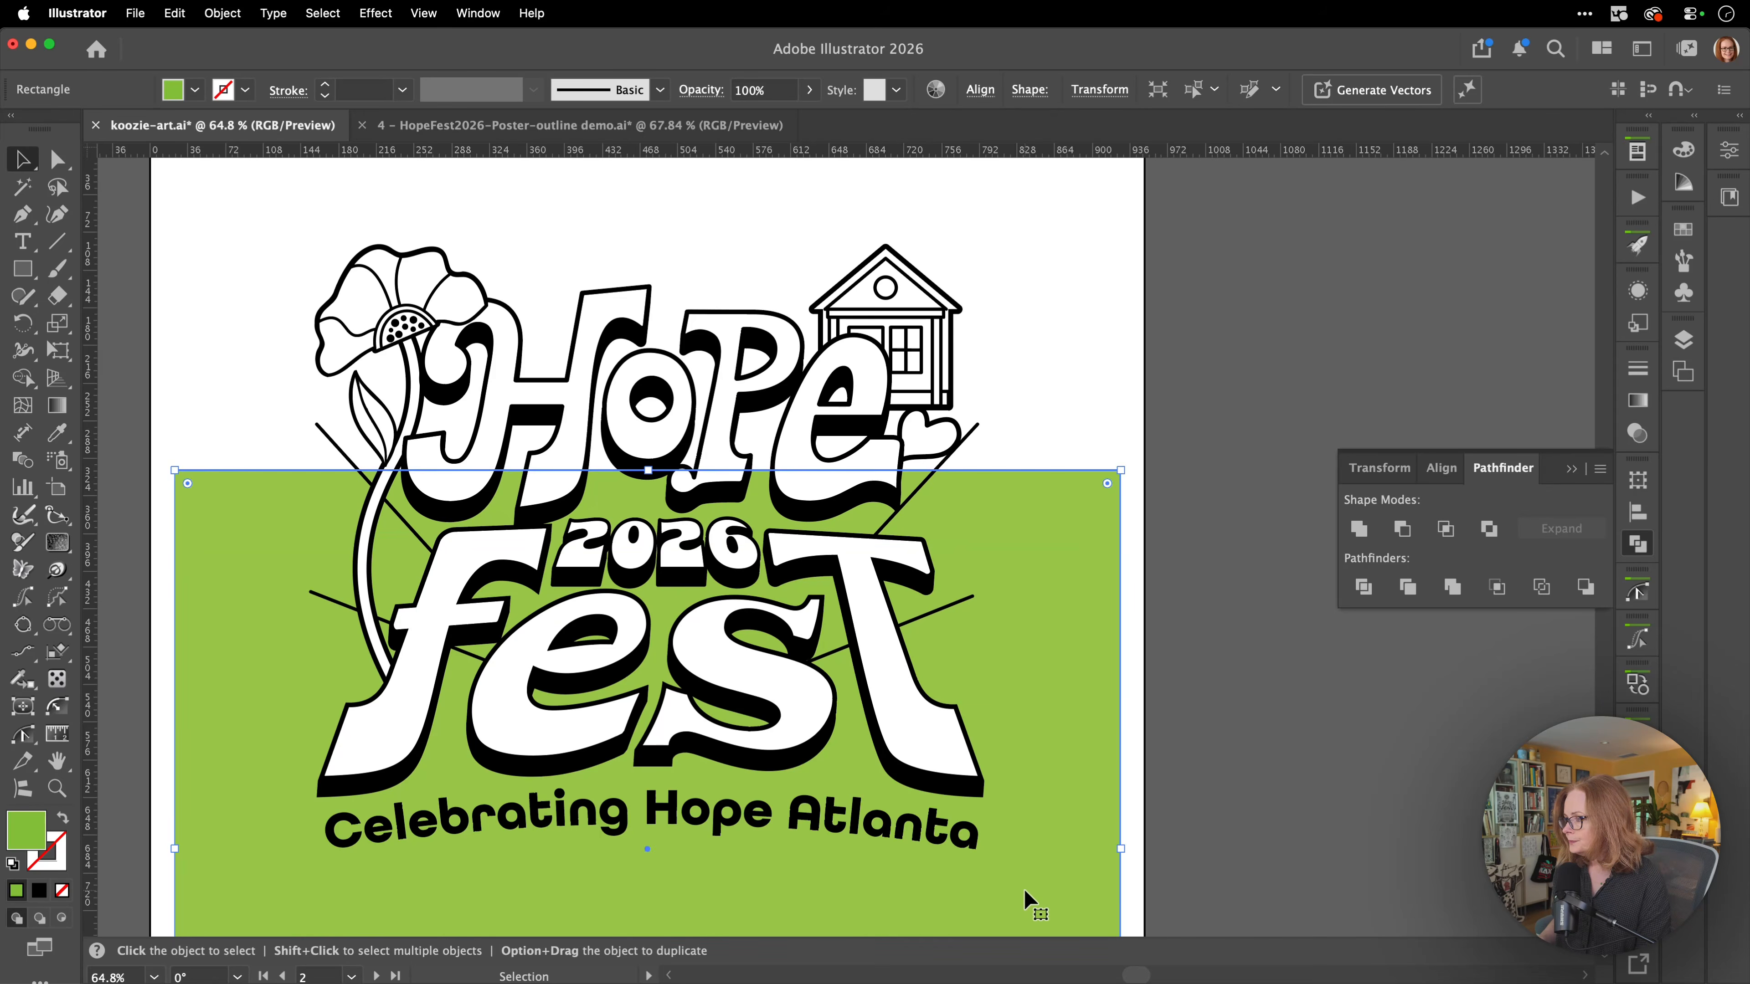
Isolate the artwork group, select its white-filled shapes with the Magic Wand tool, and delete them.
{"action": "left_click", "coordinate": [927, 736]}
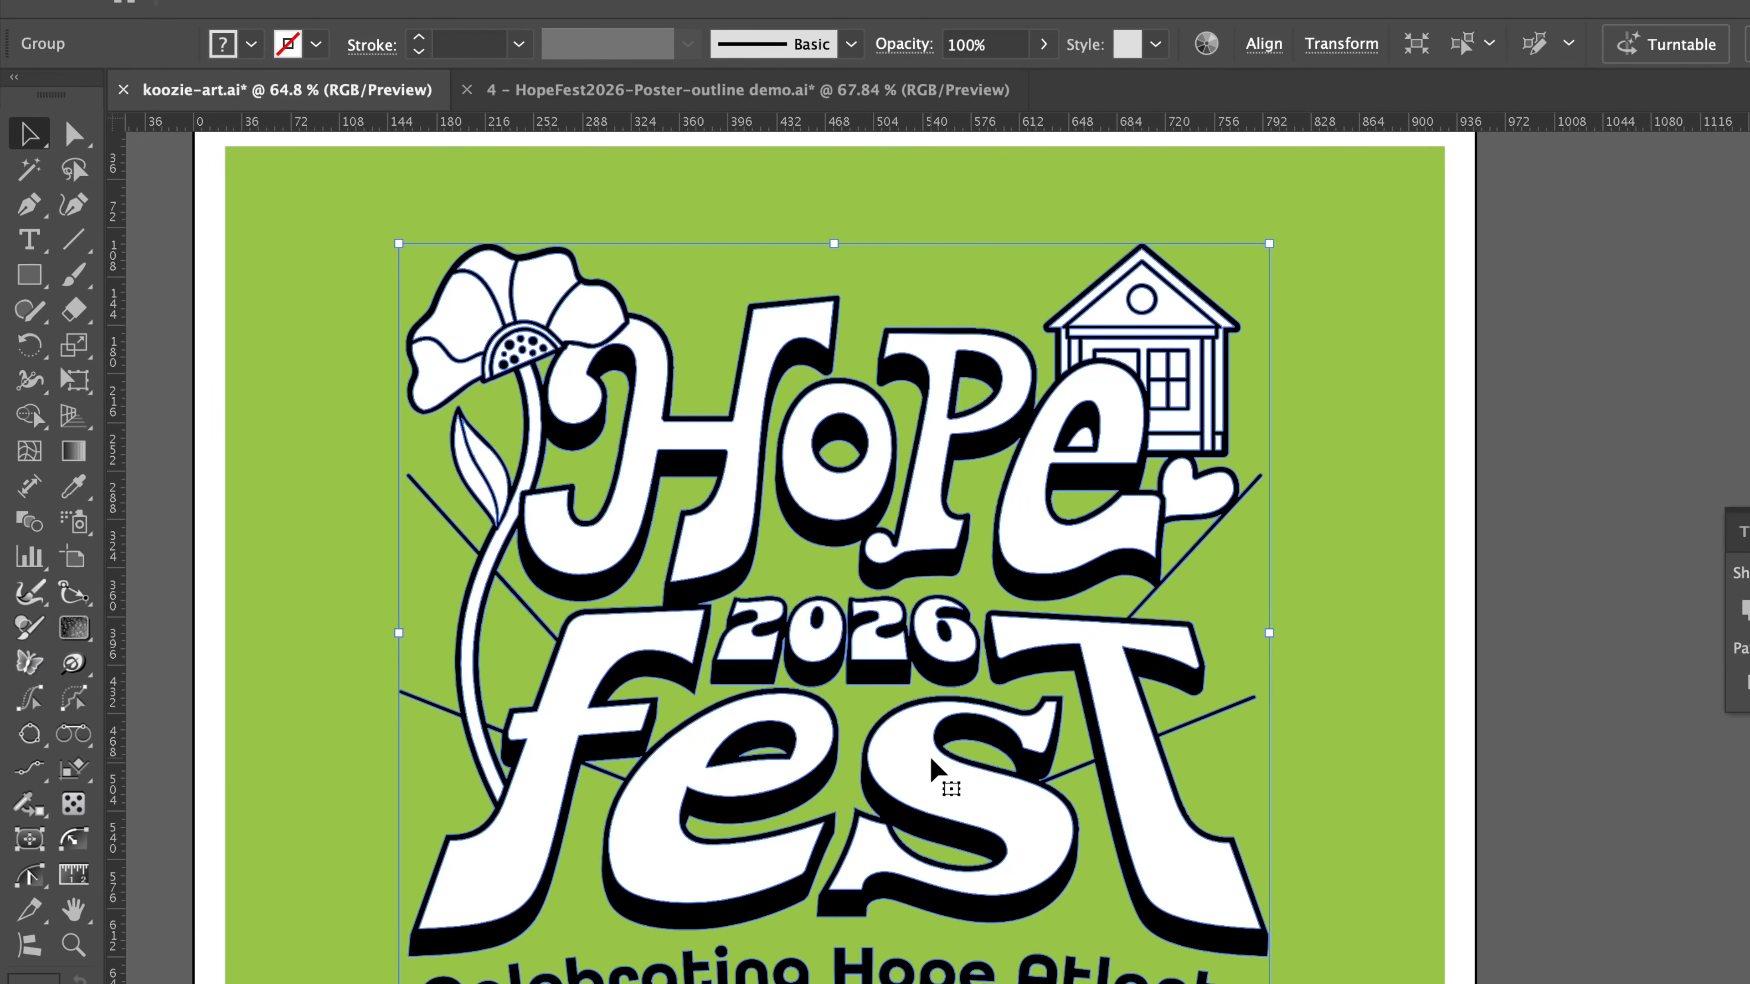
{"action": "double_click", "coordinate": [925, 752]}
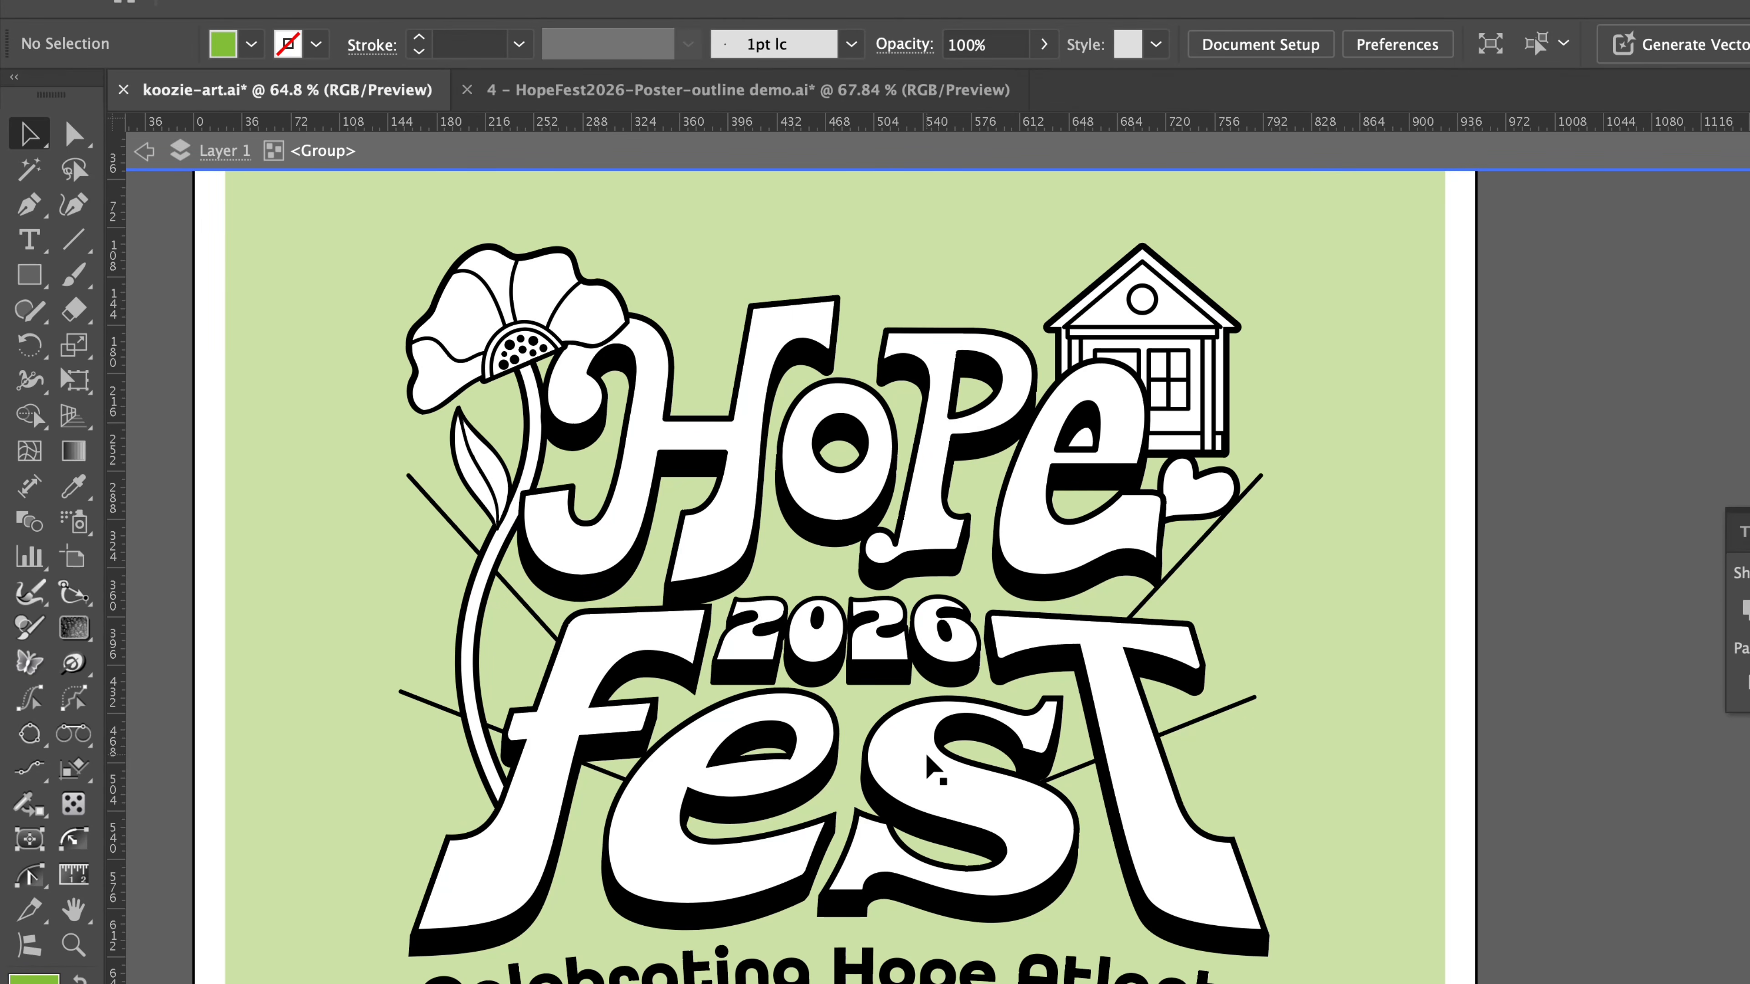
{"action": "left_click", "coordinate": [29, 169]}
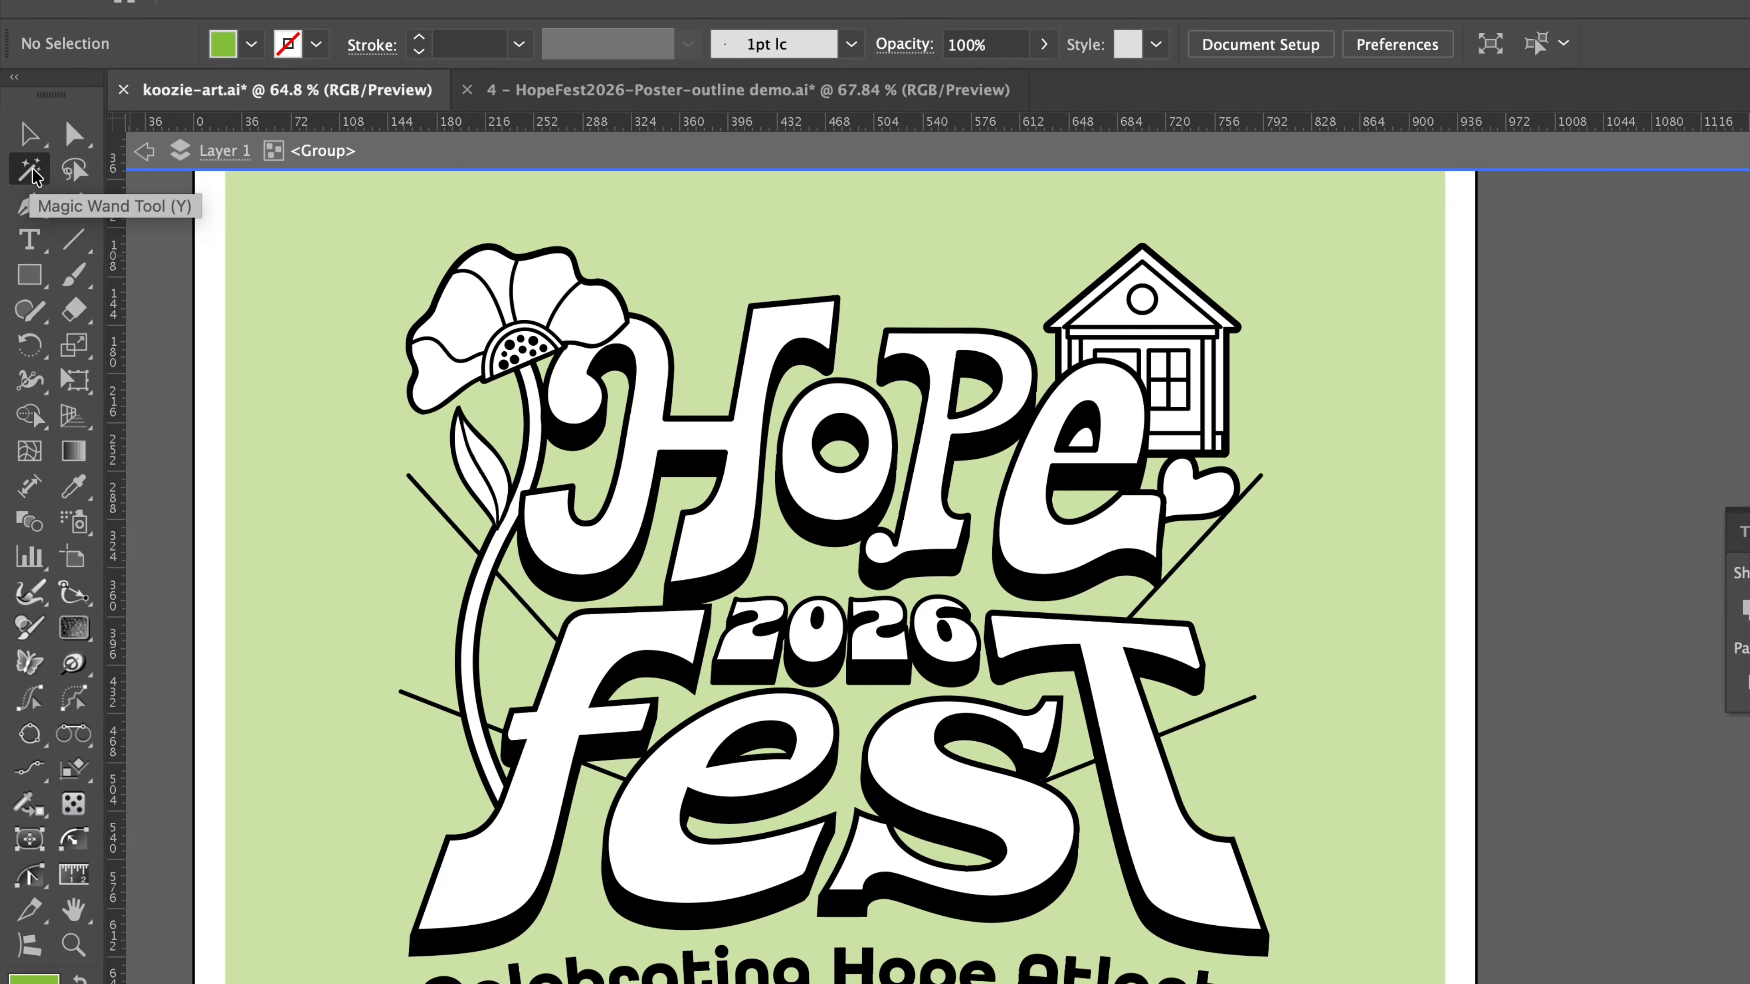
{"action": "left_click", "coordinate": [644, 855]}
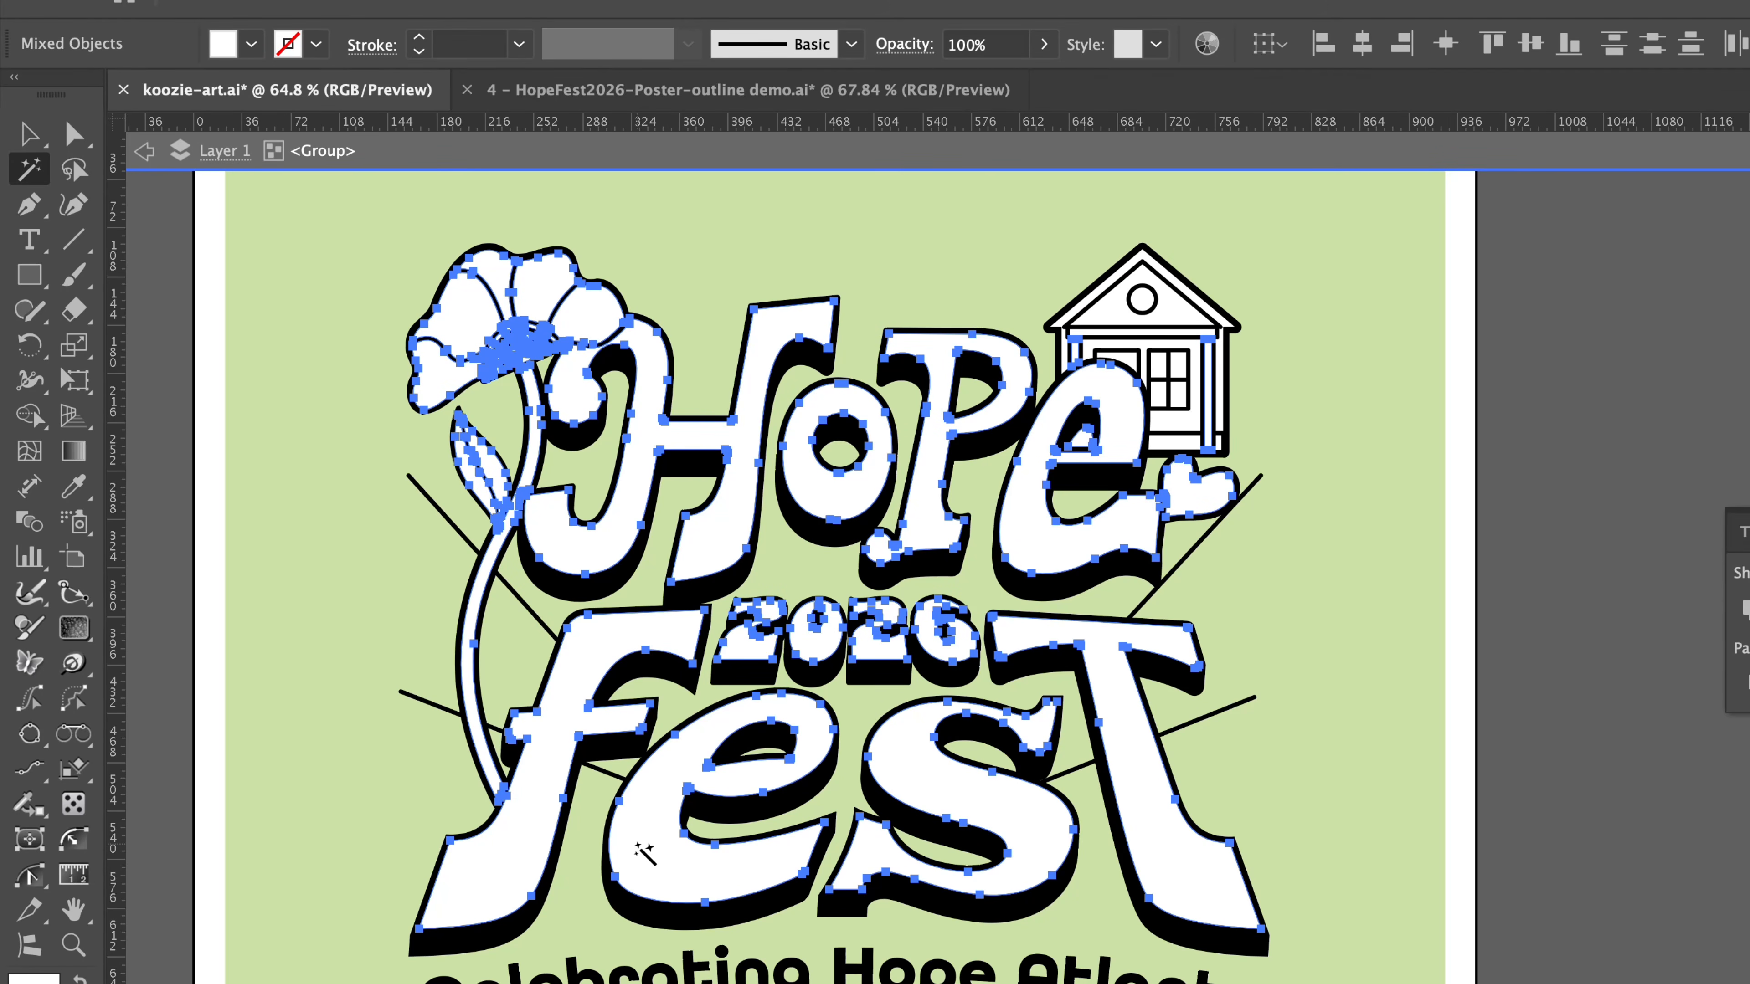
{"action": "key", "text": "Delete"}
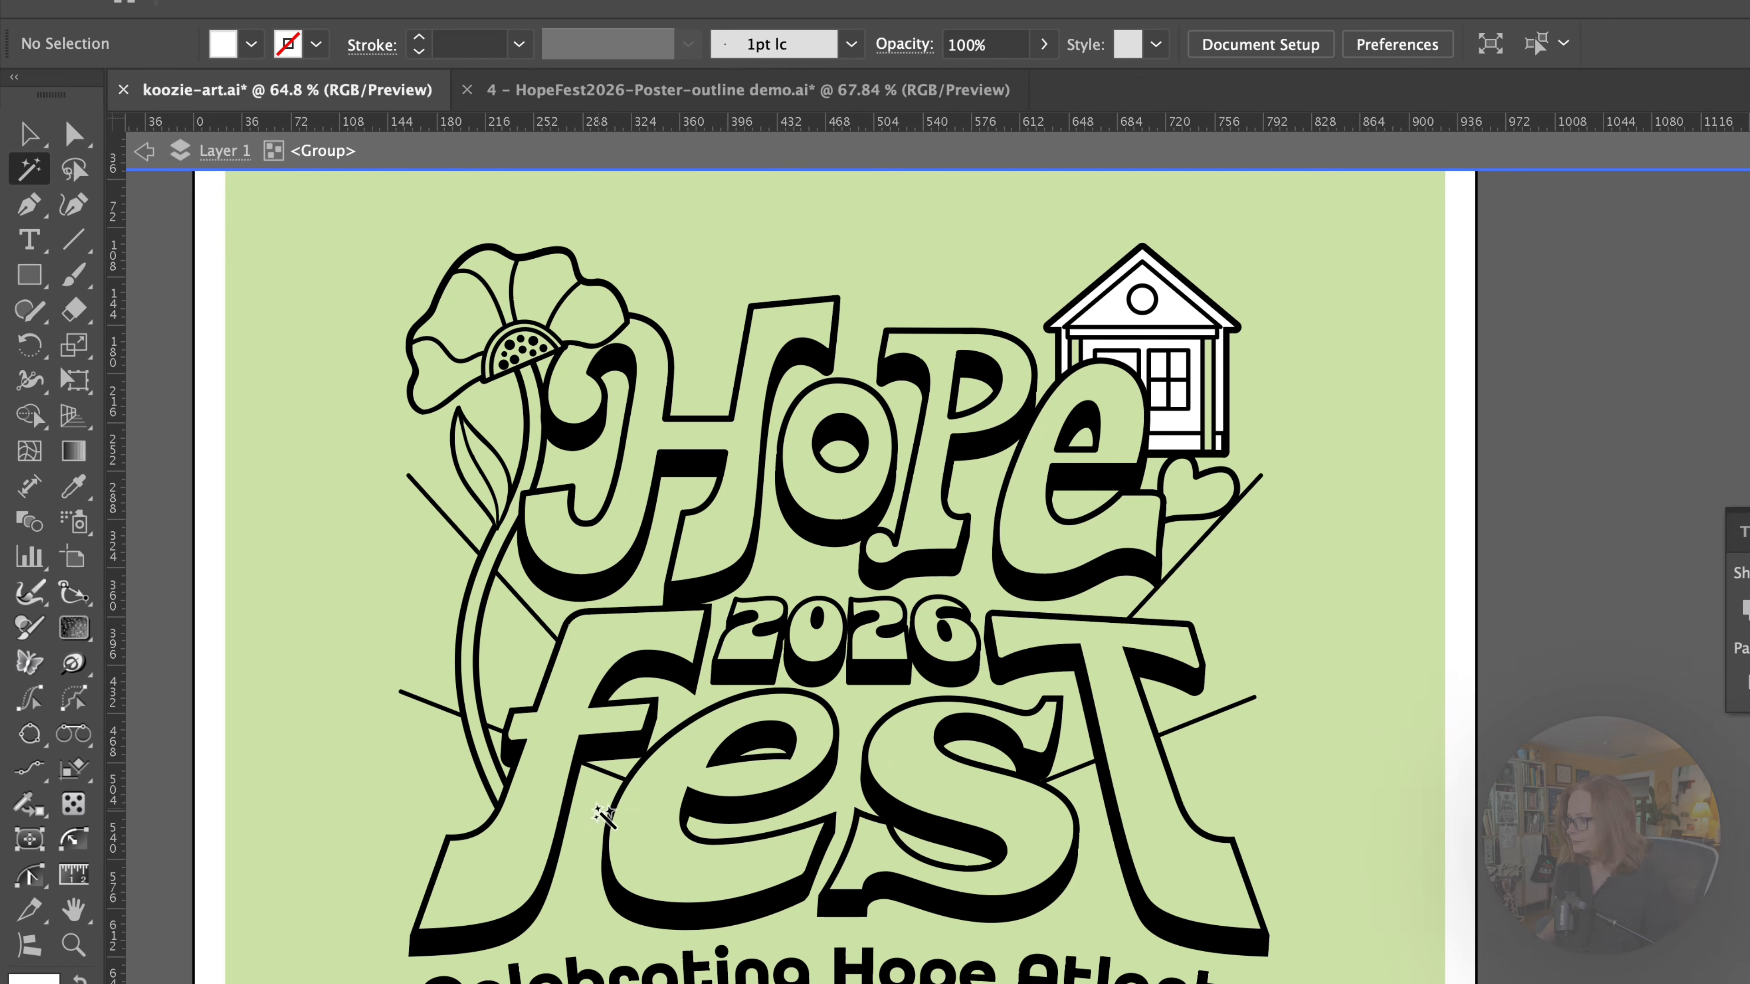
Select the remaining white shapes inside the house with the Magic Wand tool and delete them.
{"action": "left_click_drag", "start_coordinate": [1165, 412], "coordinate": [1442, 324]}
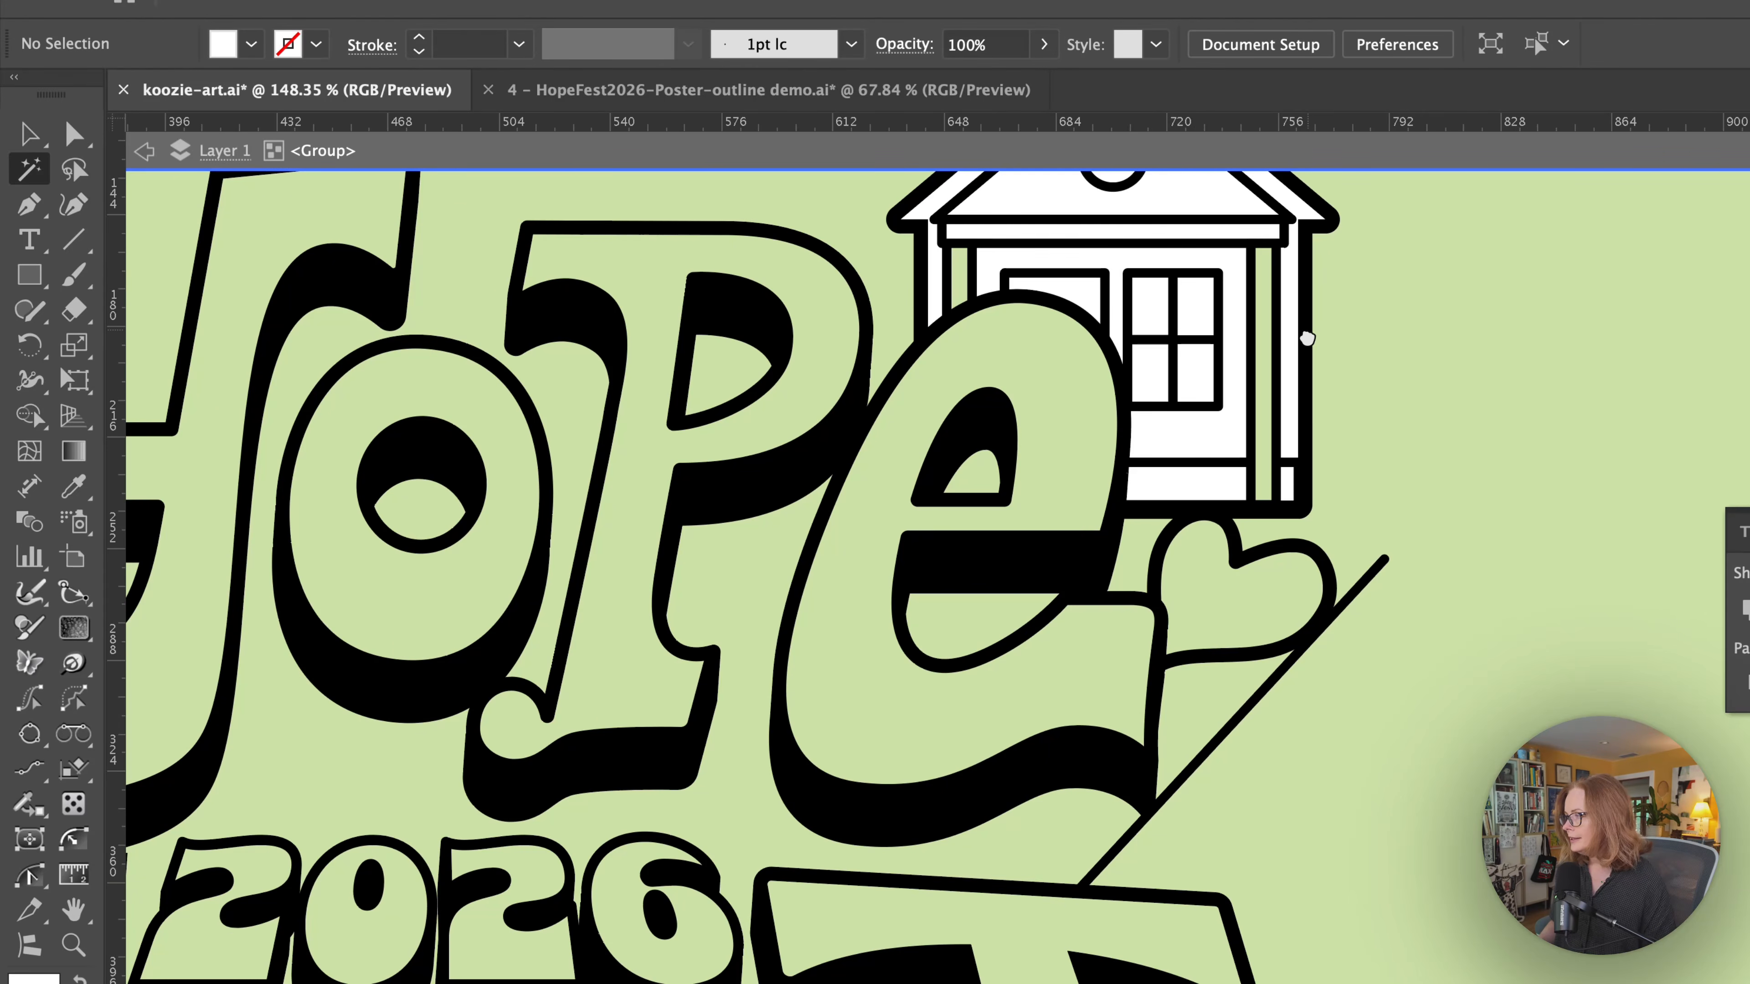
{"action": "left_click_drag", "start_coordinate": [1308, 337], "coordinate": [1091, 639]}
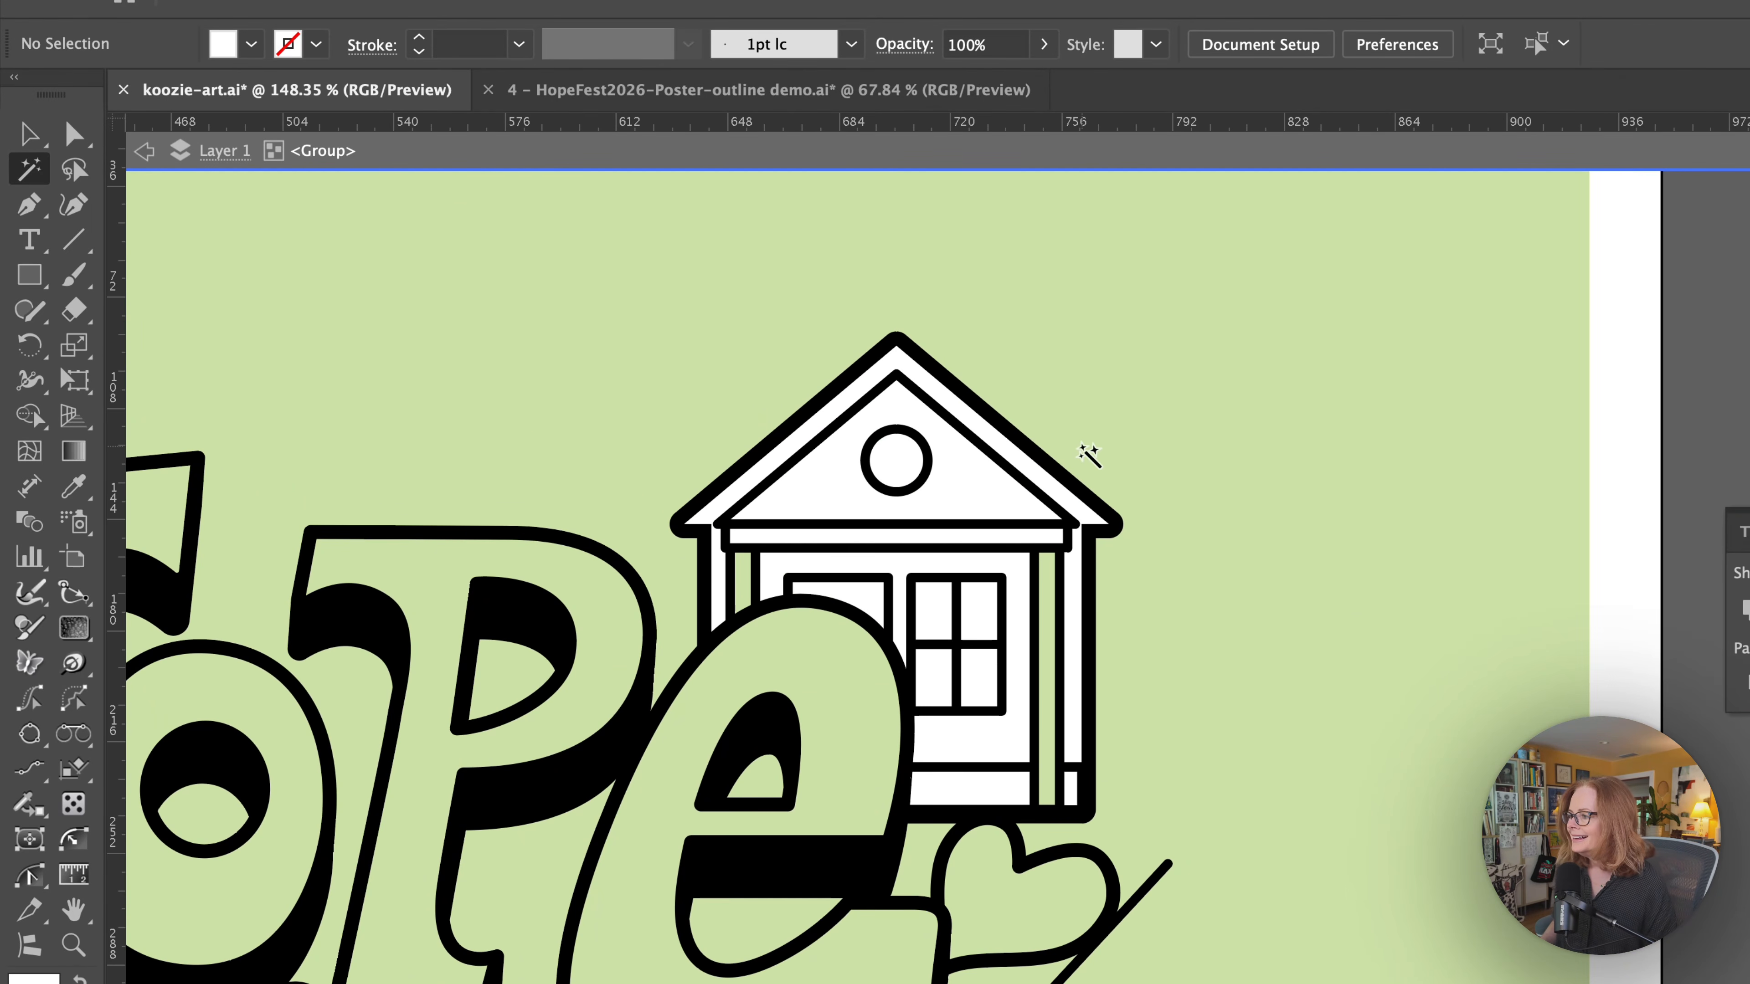
{"action": "left_click", "coordinate": [977, 487]}
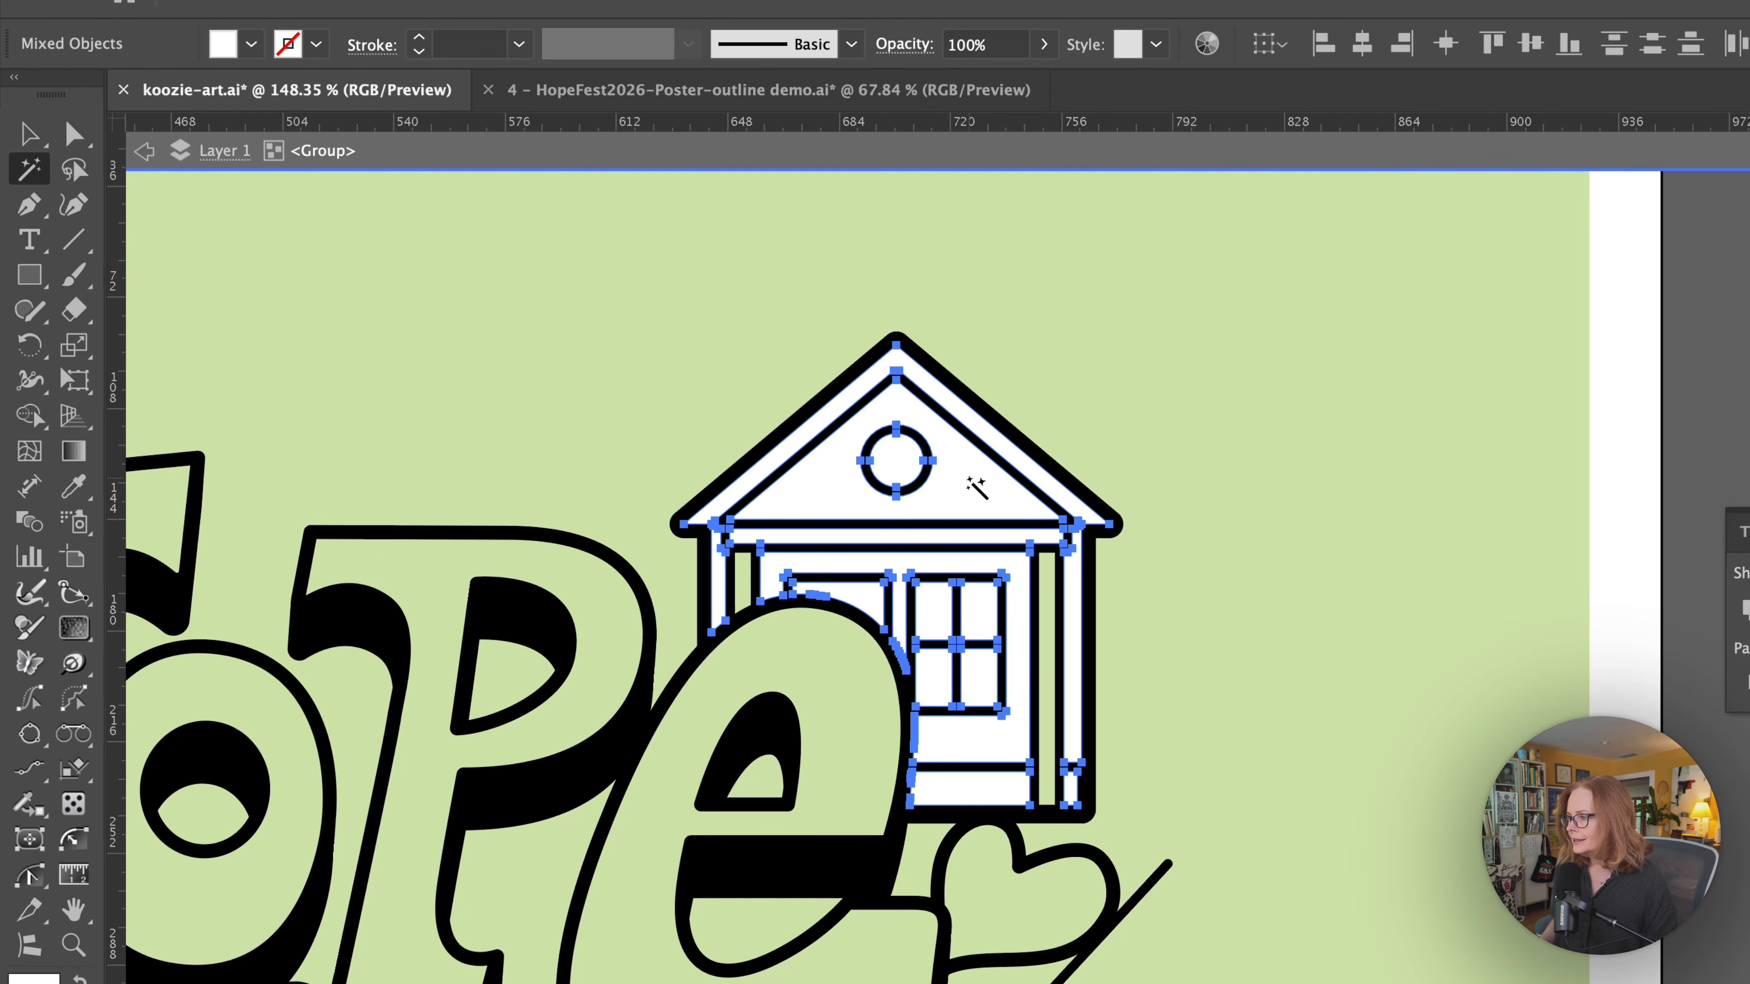
{"action": "key", "text": "Delete"}
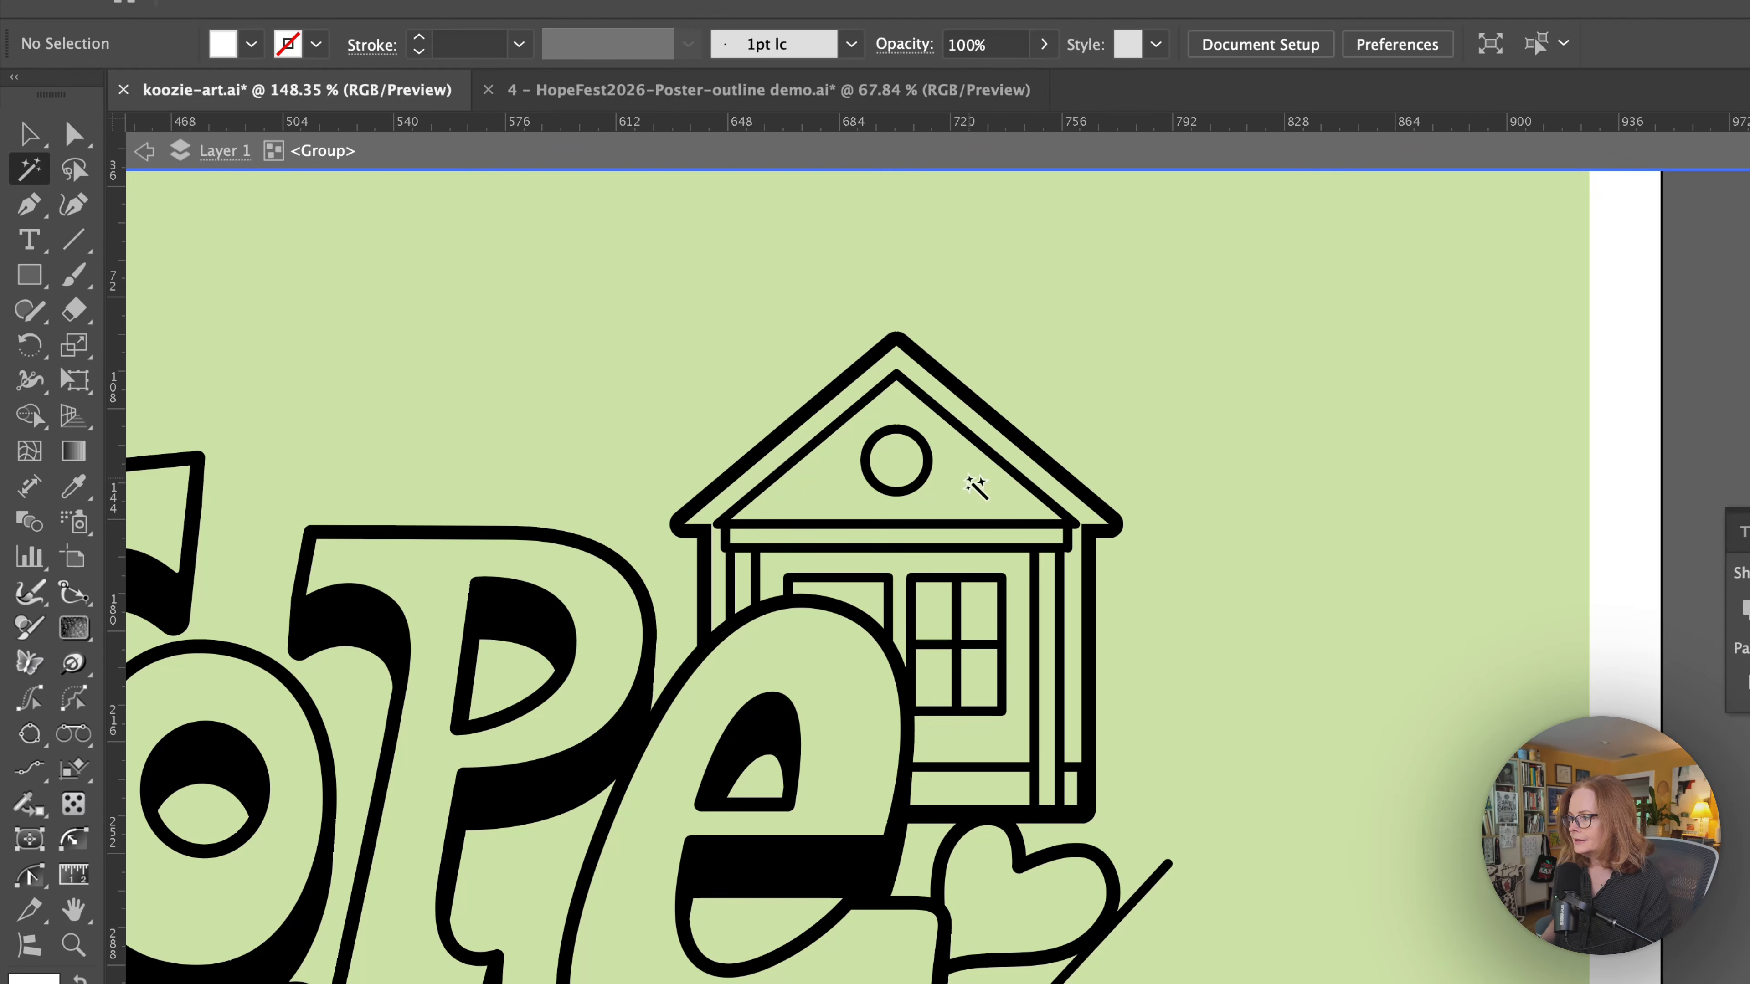
Review the Magic Wand tool's fill color and tolerance options, close them, and exit the group's isolation mode.
{"action": "left_click_drag", "start_coordinate": [973, 483], "coordinate": [910, 499]}
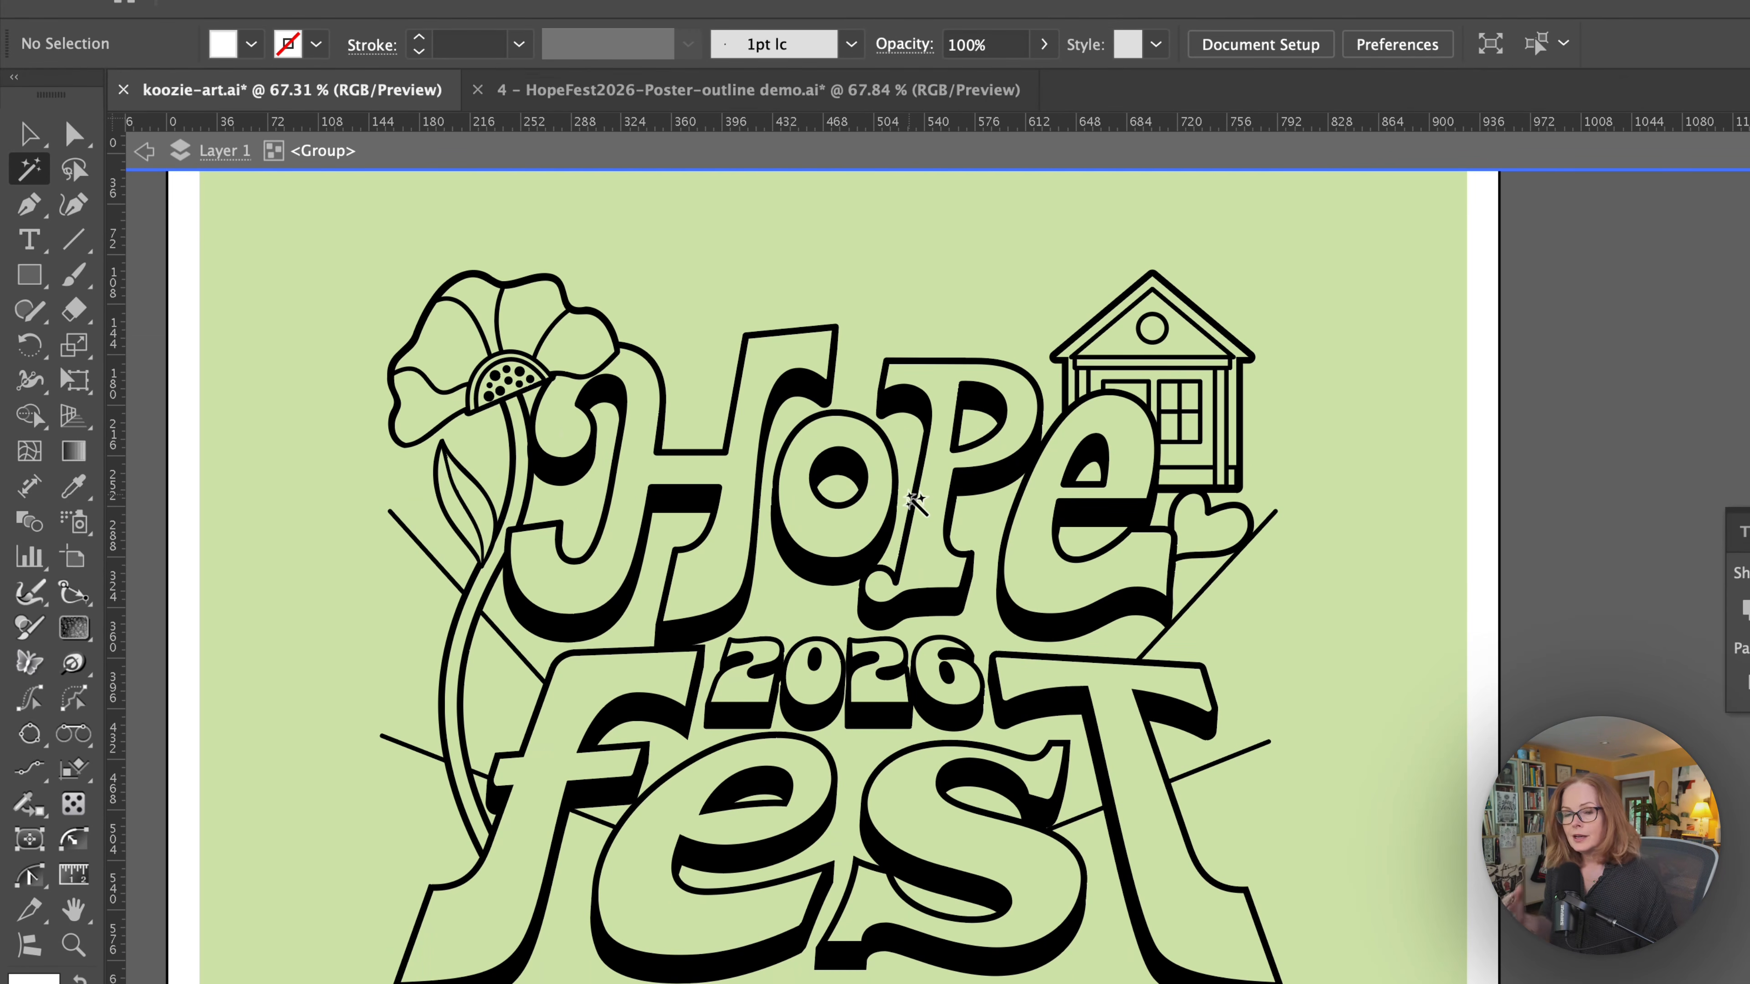
{"action": "double_click", "coordinate": [27, 172]}
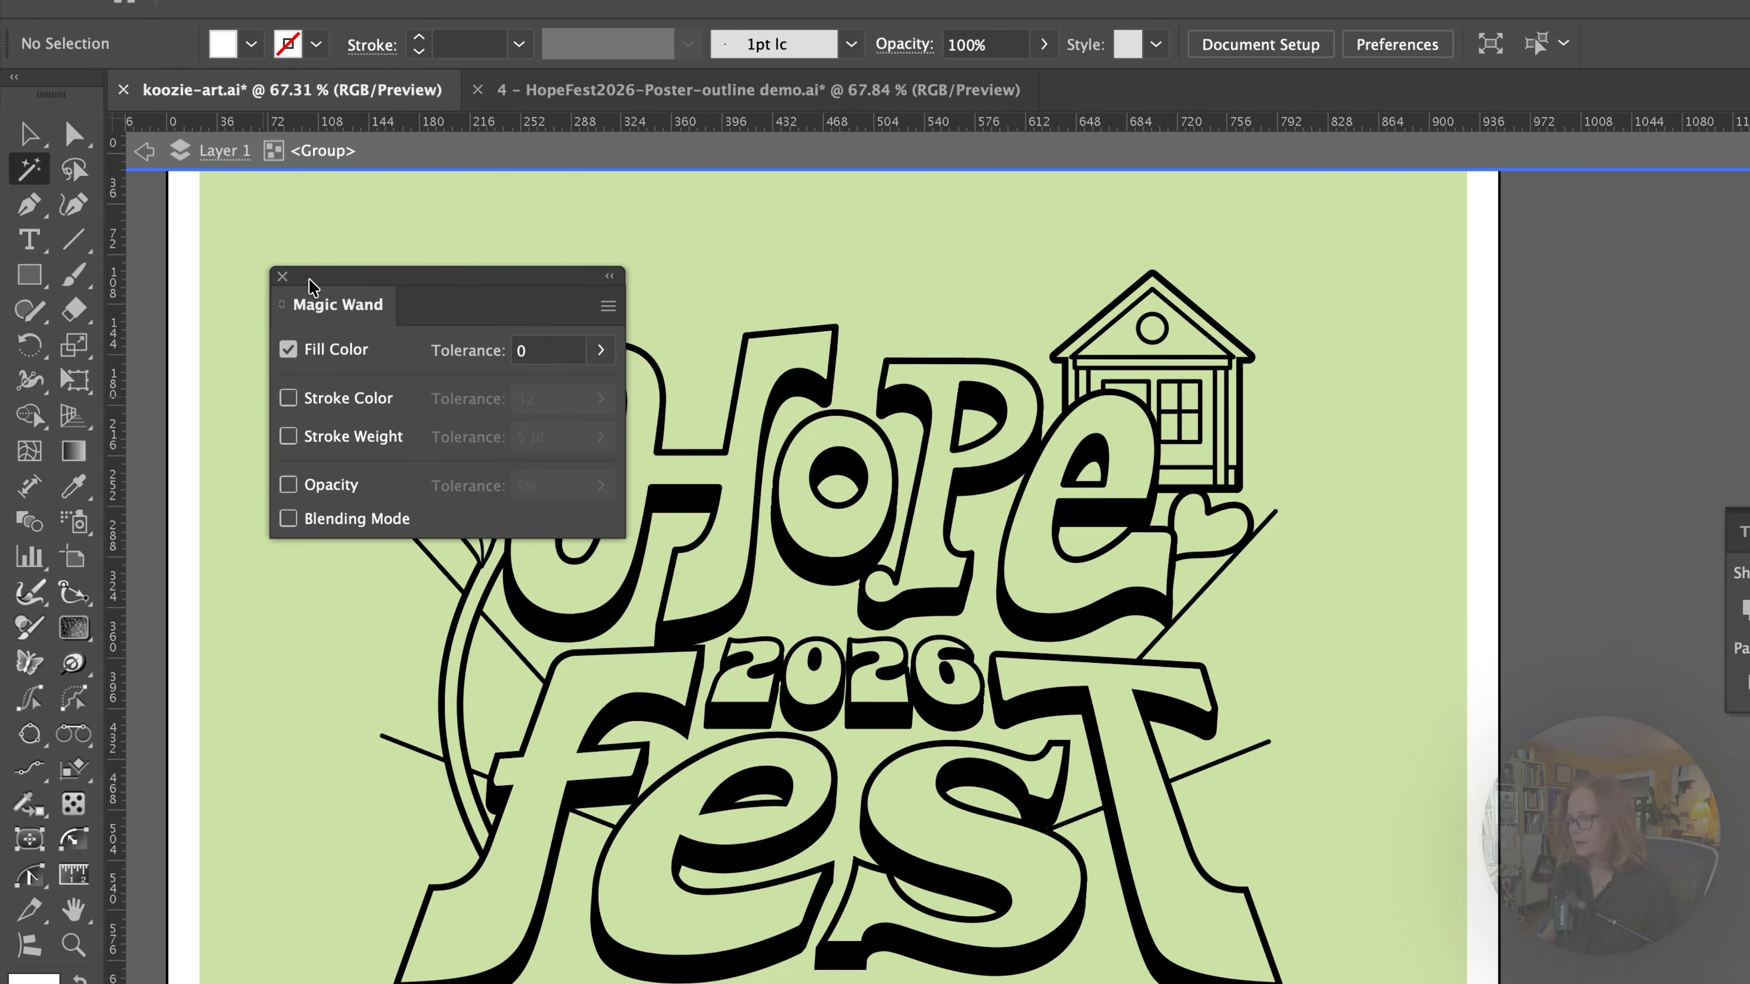
{"action": "left_click", "coordinate": [282, 276]}
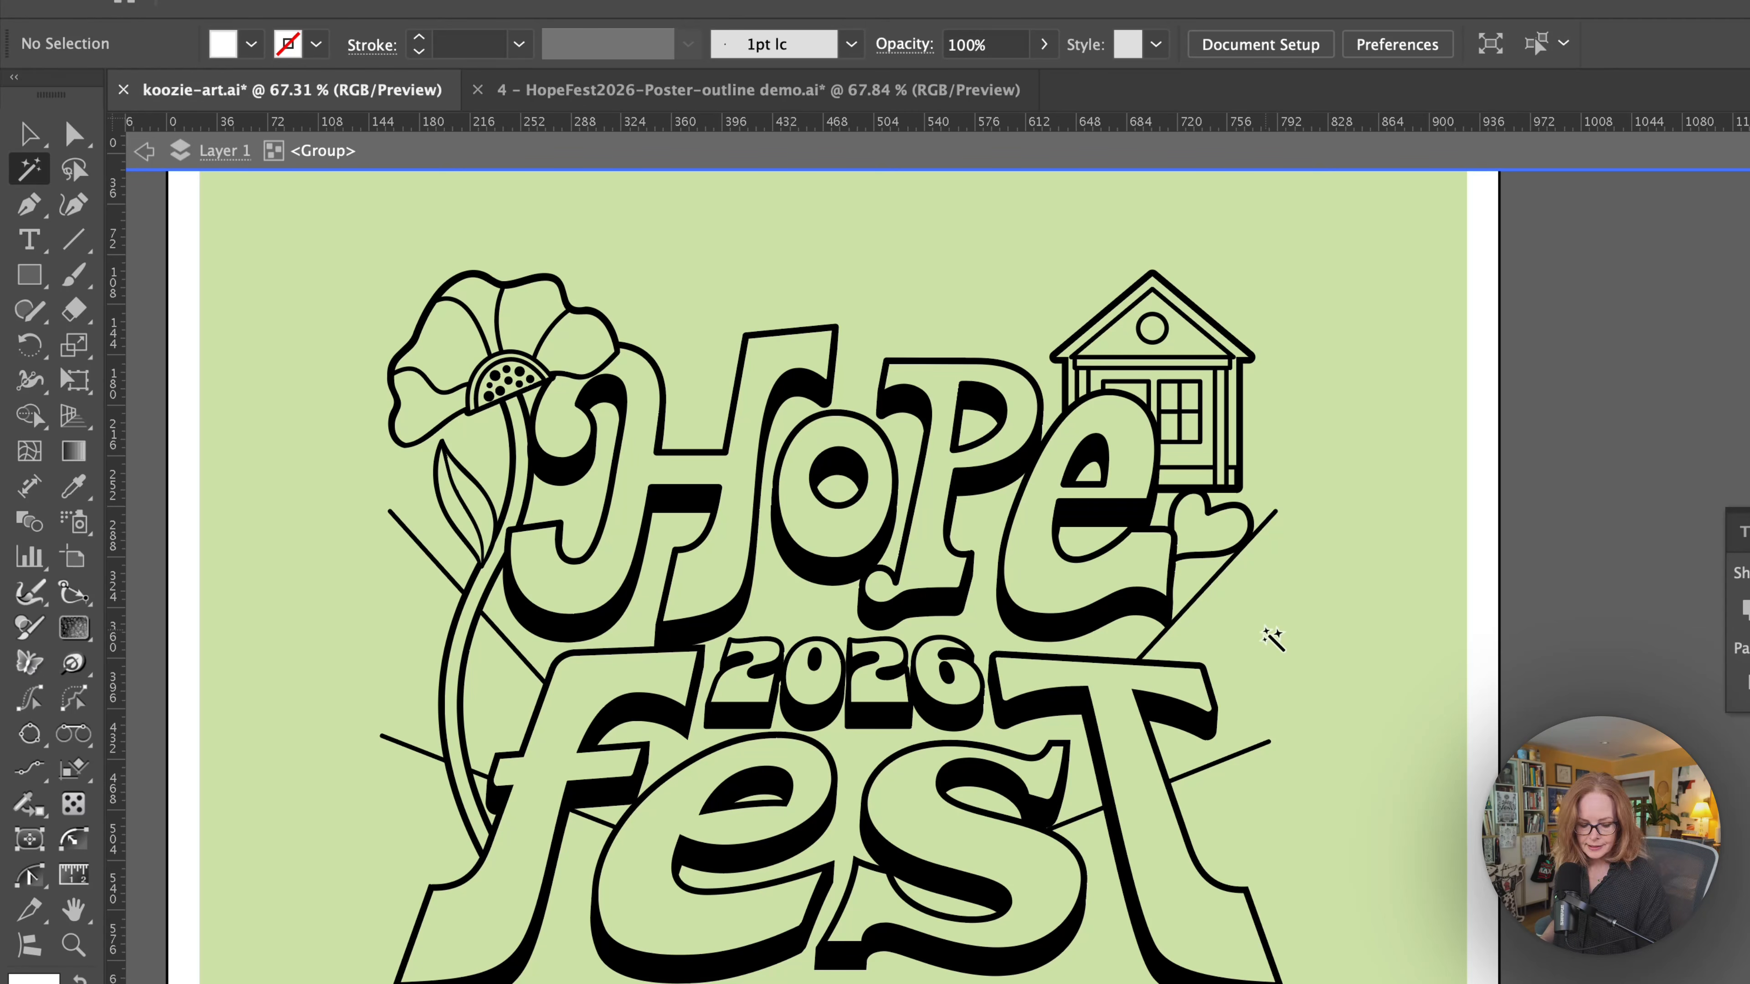
{"action": "key", "text": "Escape"}
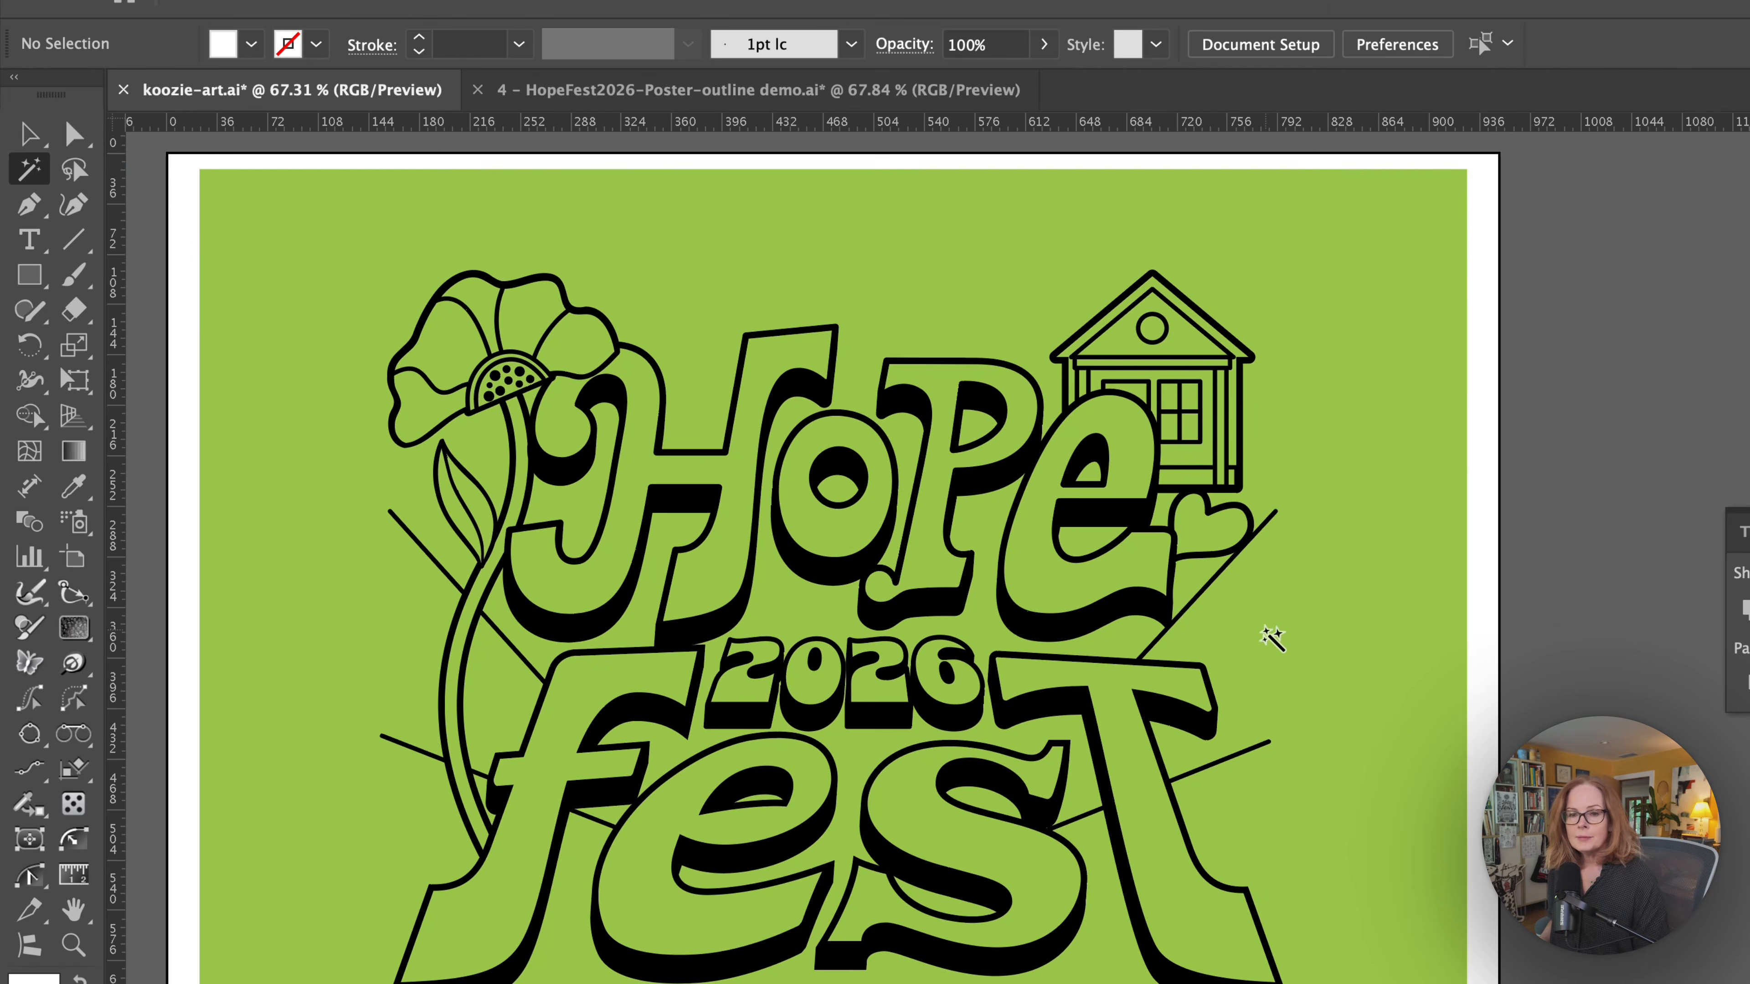
Select the black artwork group and brush away excess anchor points on the left edge of Hope's letter e with the Smart Remove Brush tool.
{"action": "left_click", "coordinate": [28, 133]}
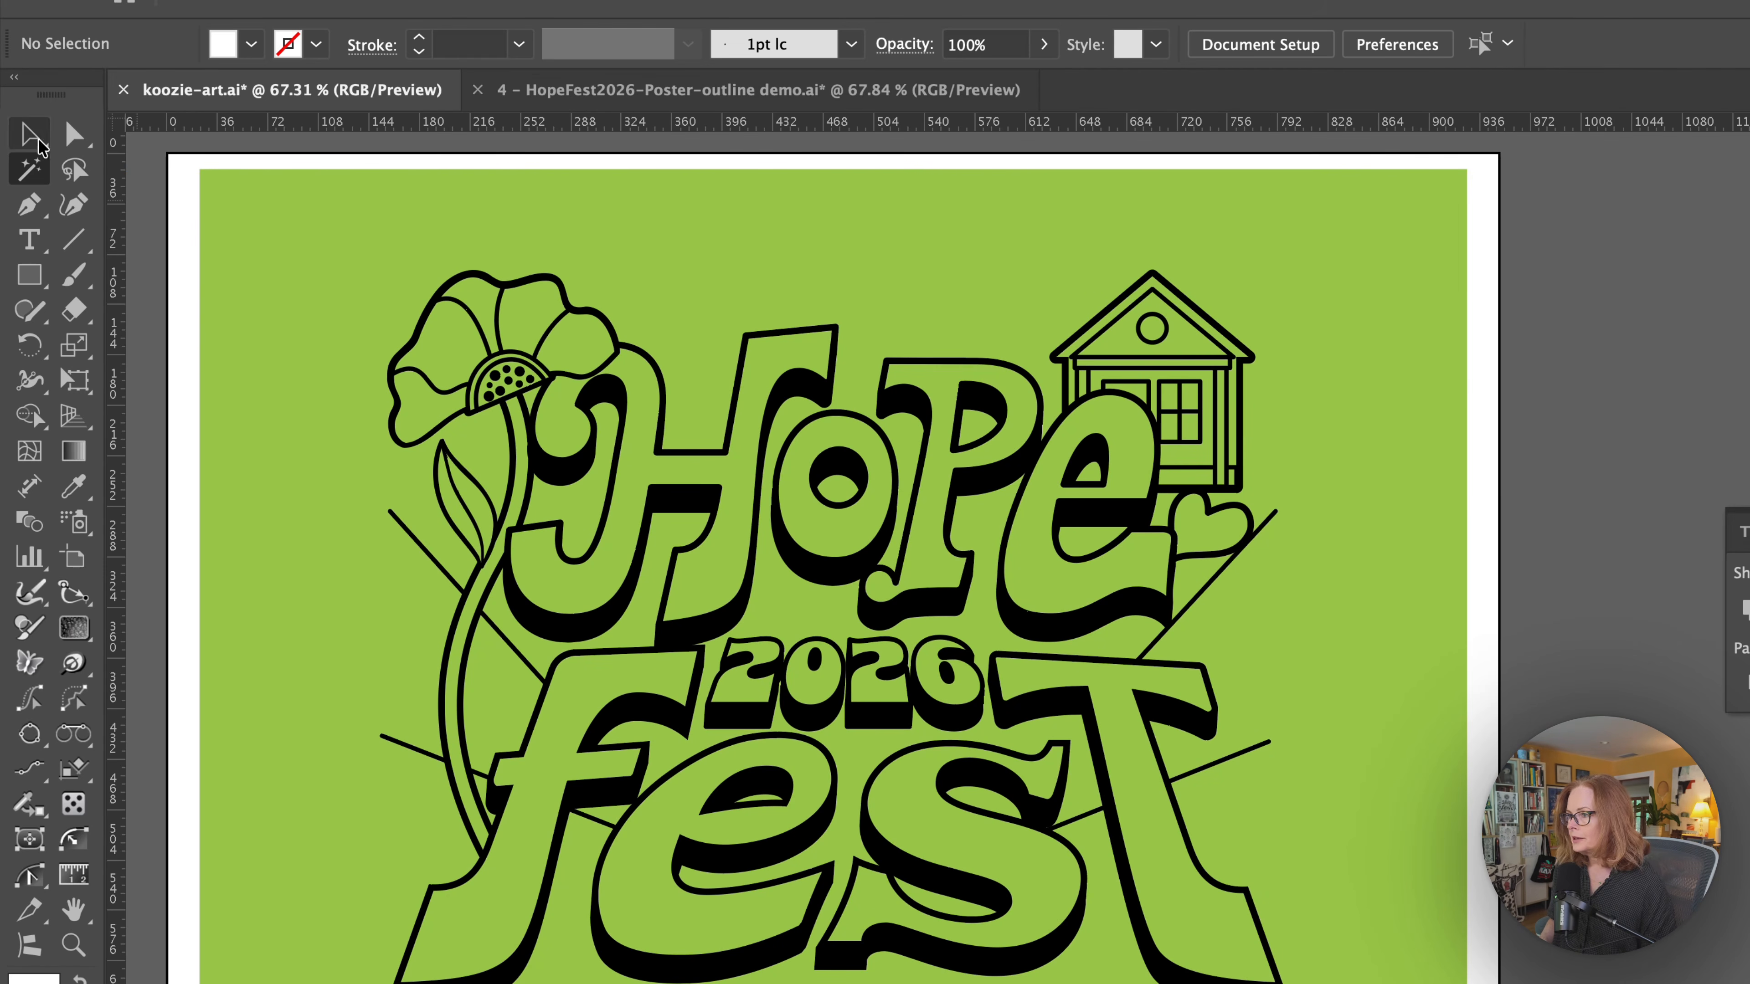
{"action": "left_click", "coordinate": [1024, 624]}
{"action": "left_click_drag", "start_coordinate": [1024, 624], "coordinate": [1287, 569]}
{"action": "left_click_drag", "start_coordinate": [1141, 409], "coordinate": [1138, 569]}
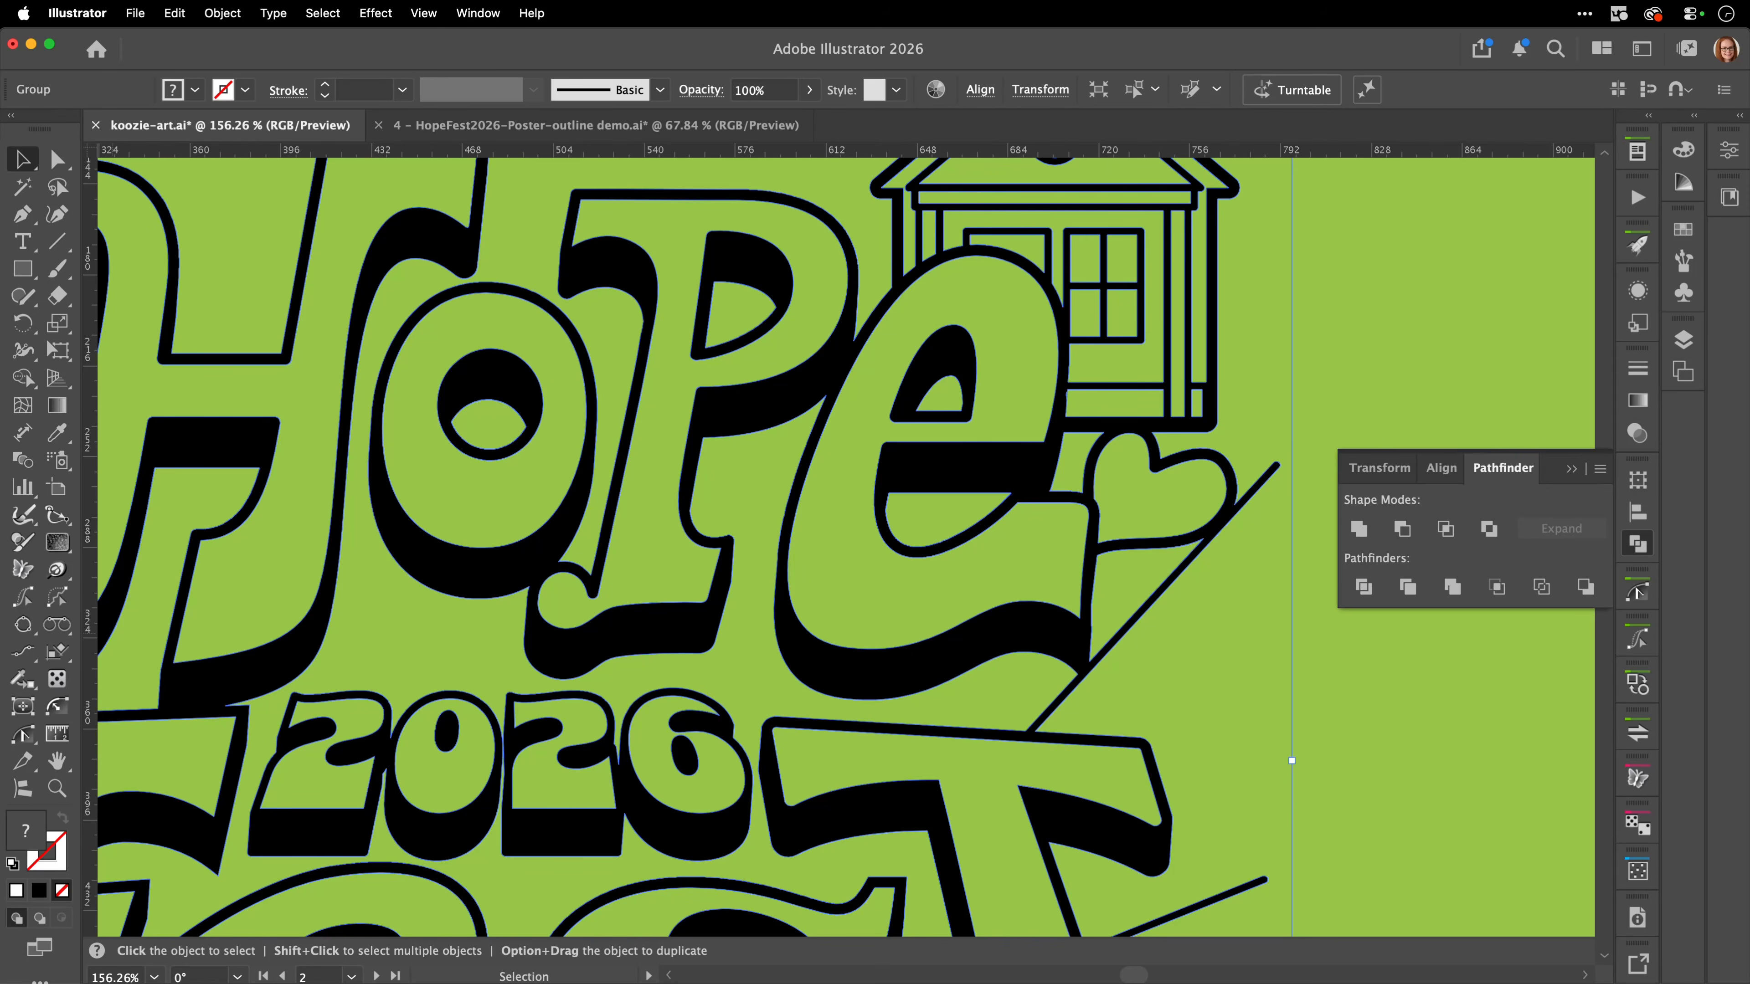
{"action": "left_click", "coordinate": [24, 738]}
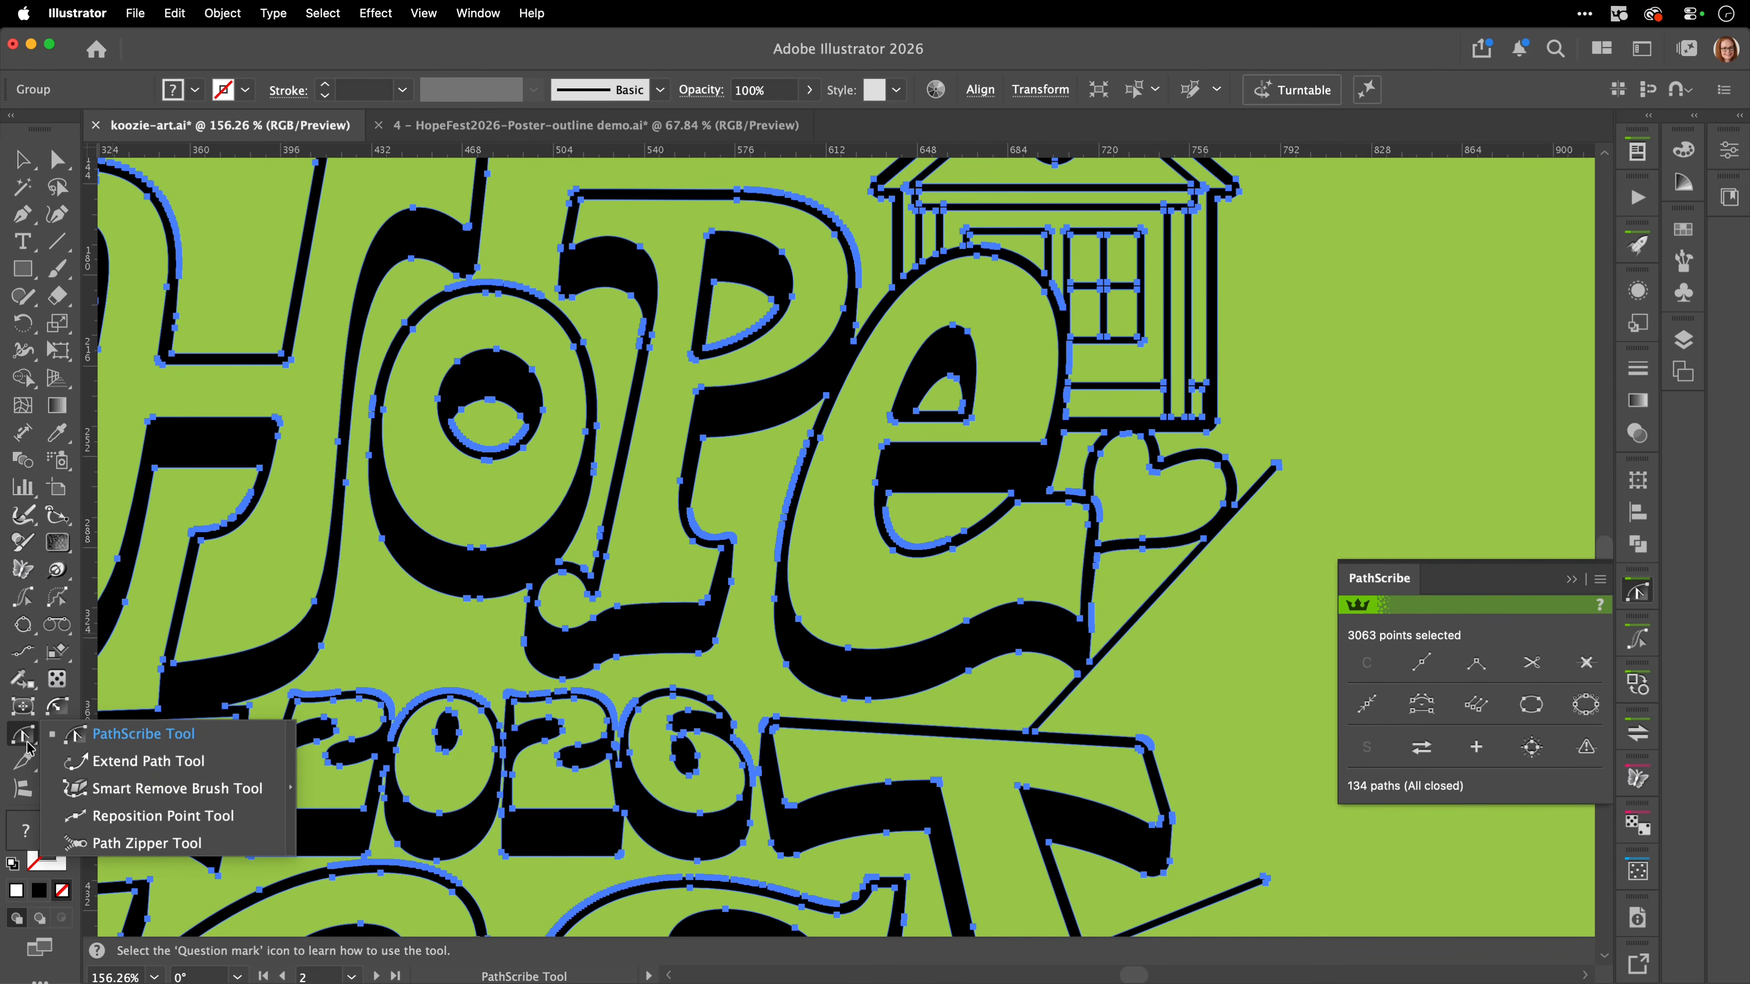
{"action": "left_click", "coordinate": [120, 799]}
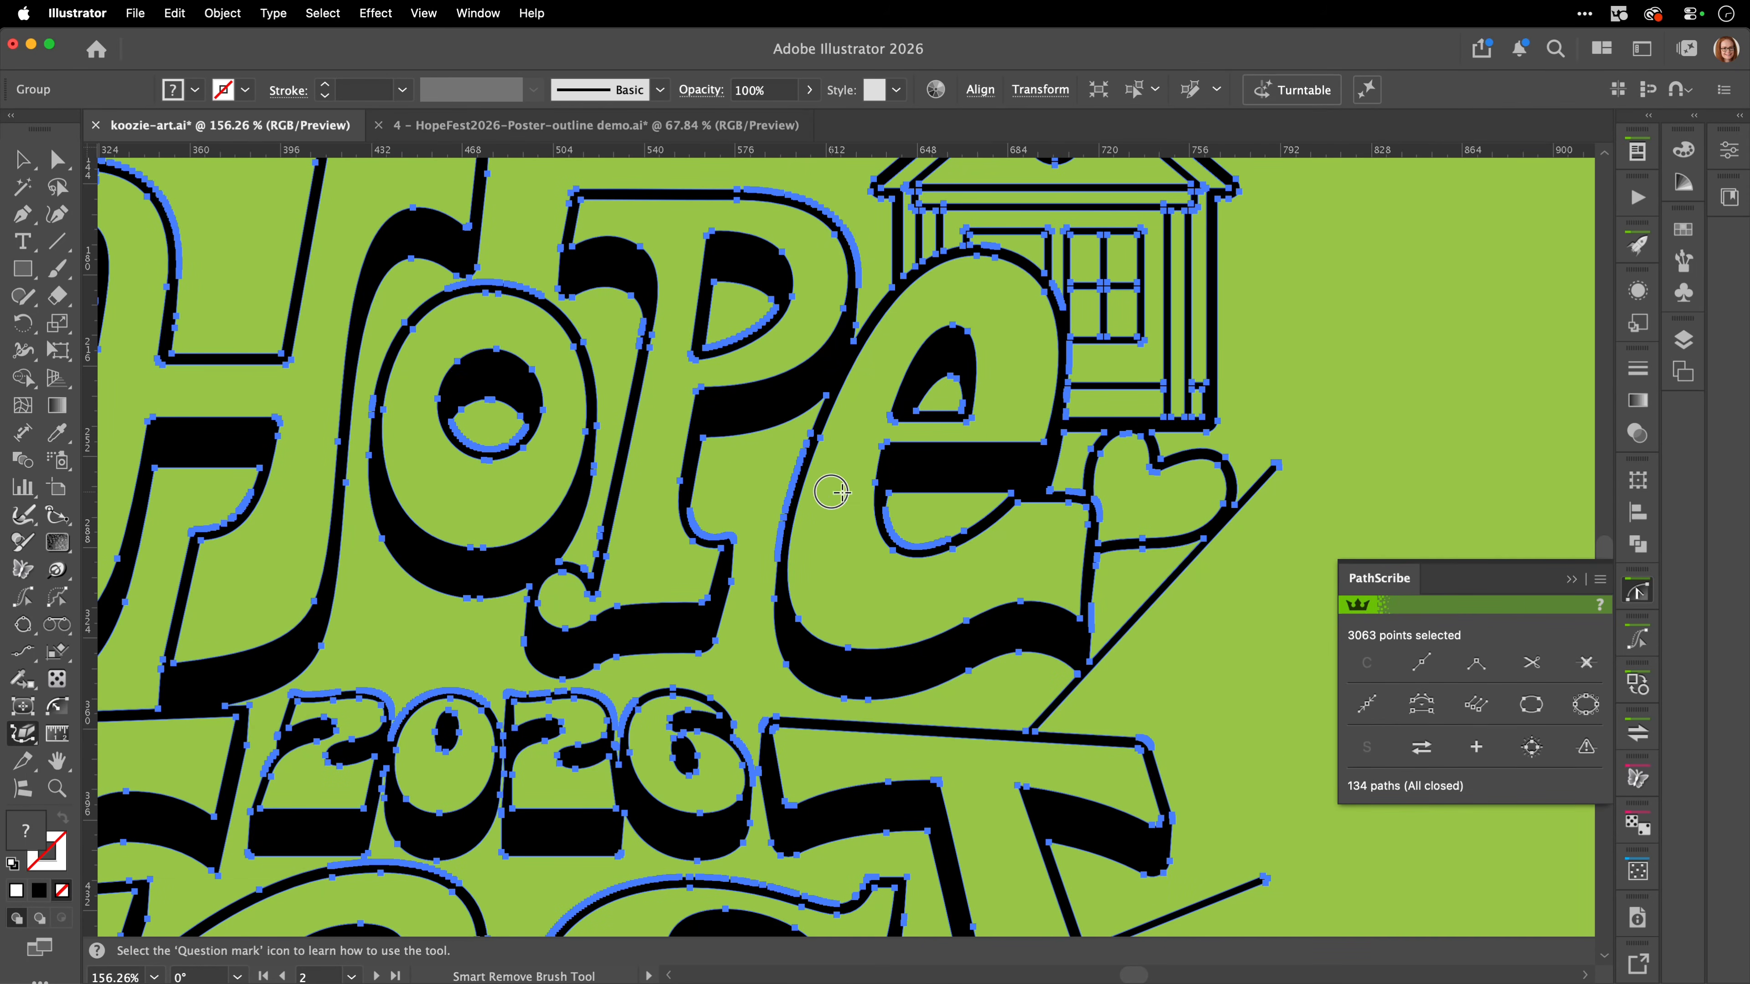
{"action": "left_click_drag", "start_coordinate": [785, 486], "coordinate": [779, 522]}
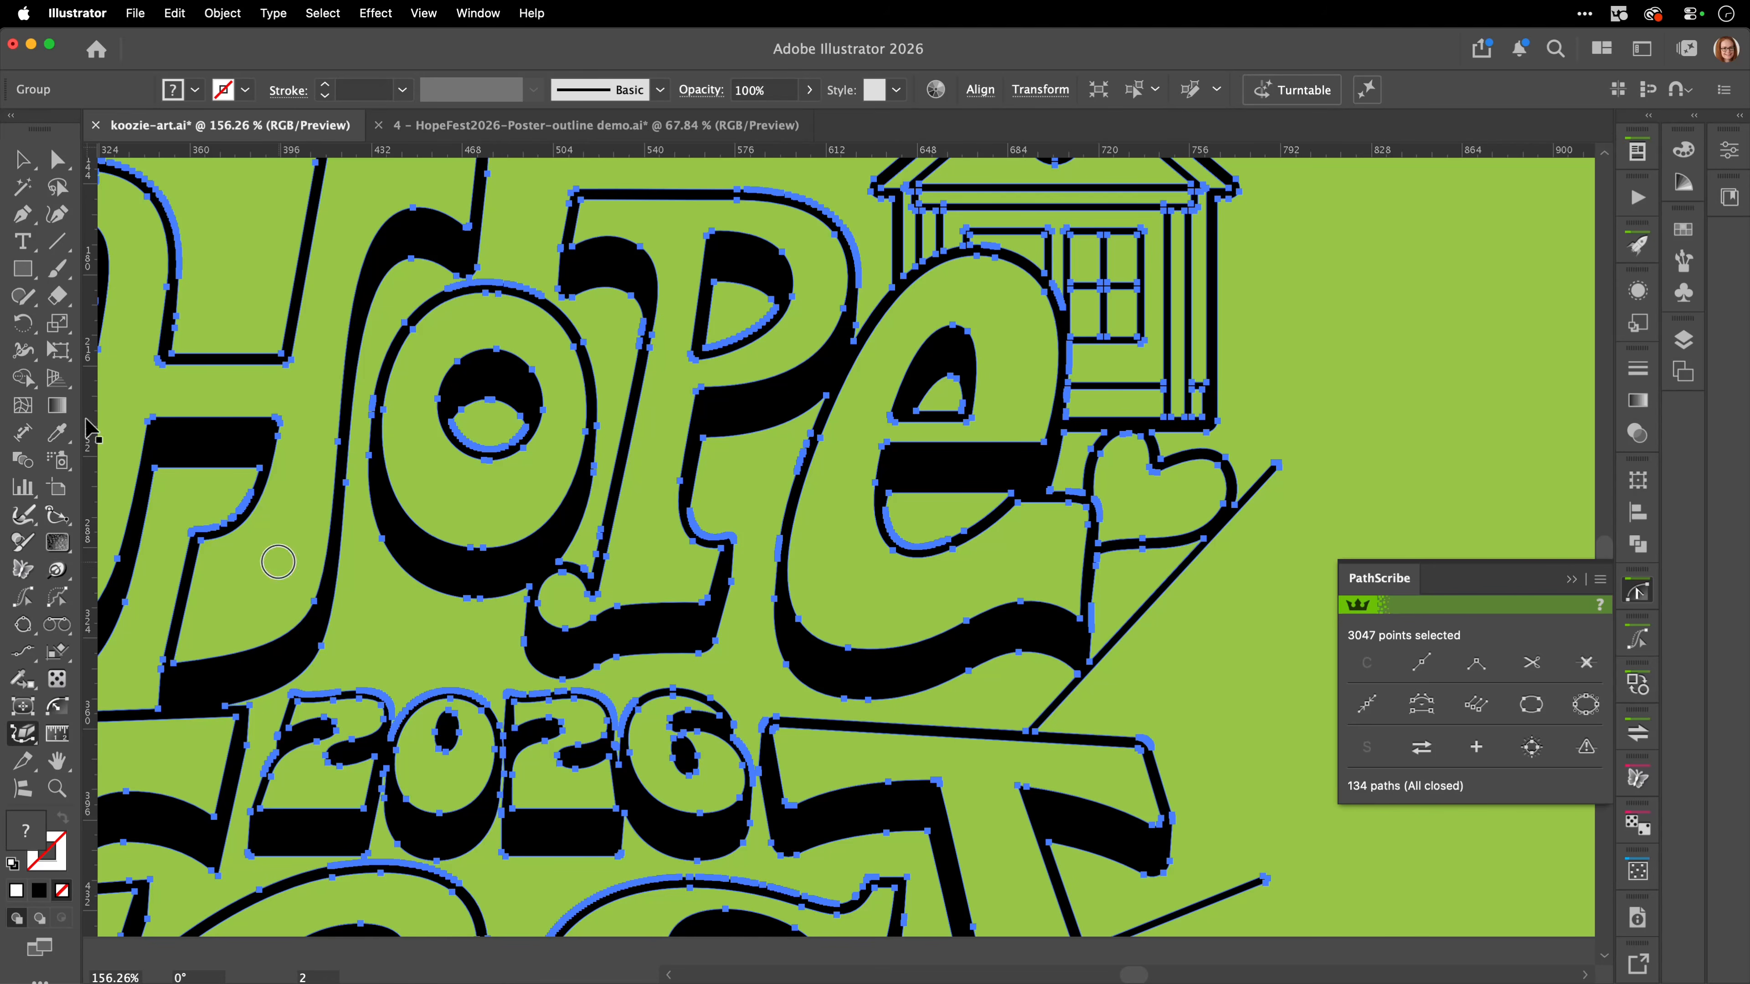
Select the stroked house illustration, enable Scale Strokes & Effects in the general preferences, and scale the house down slightly in proportion.
{"action": "left_click", "coordinate": [25, 159]}
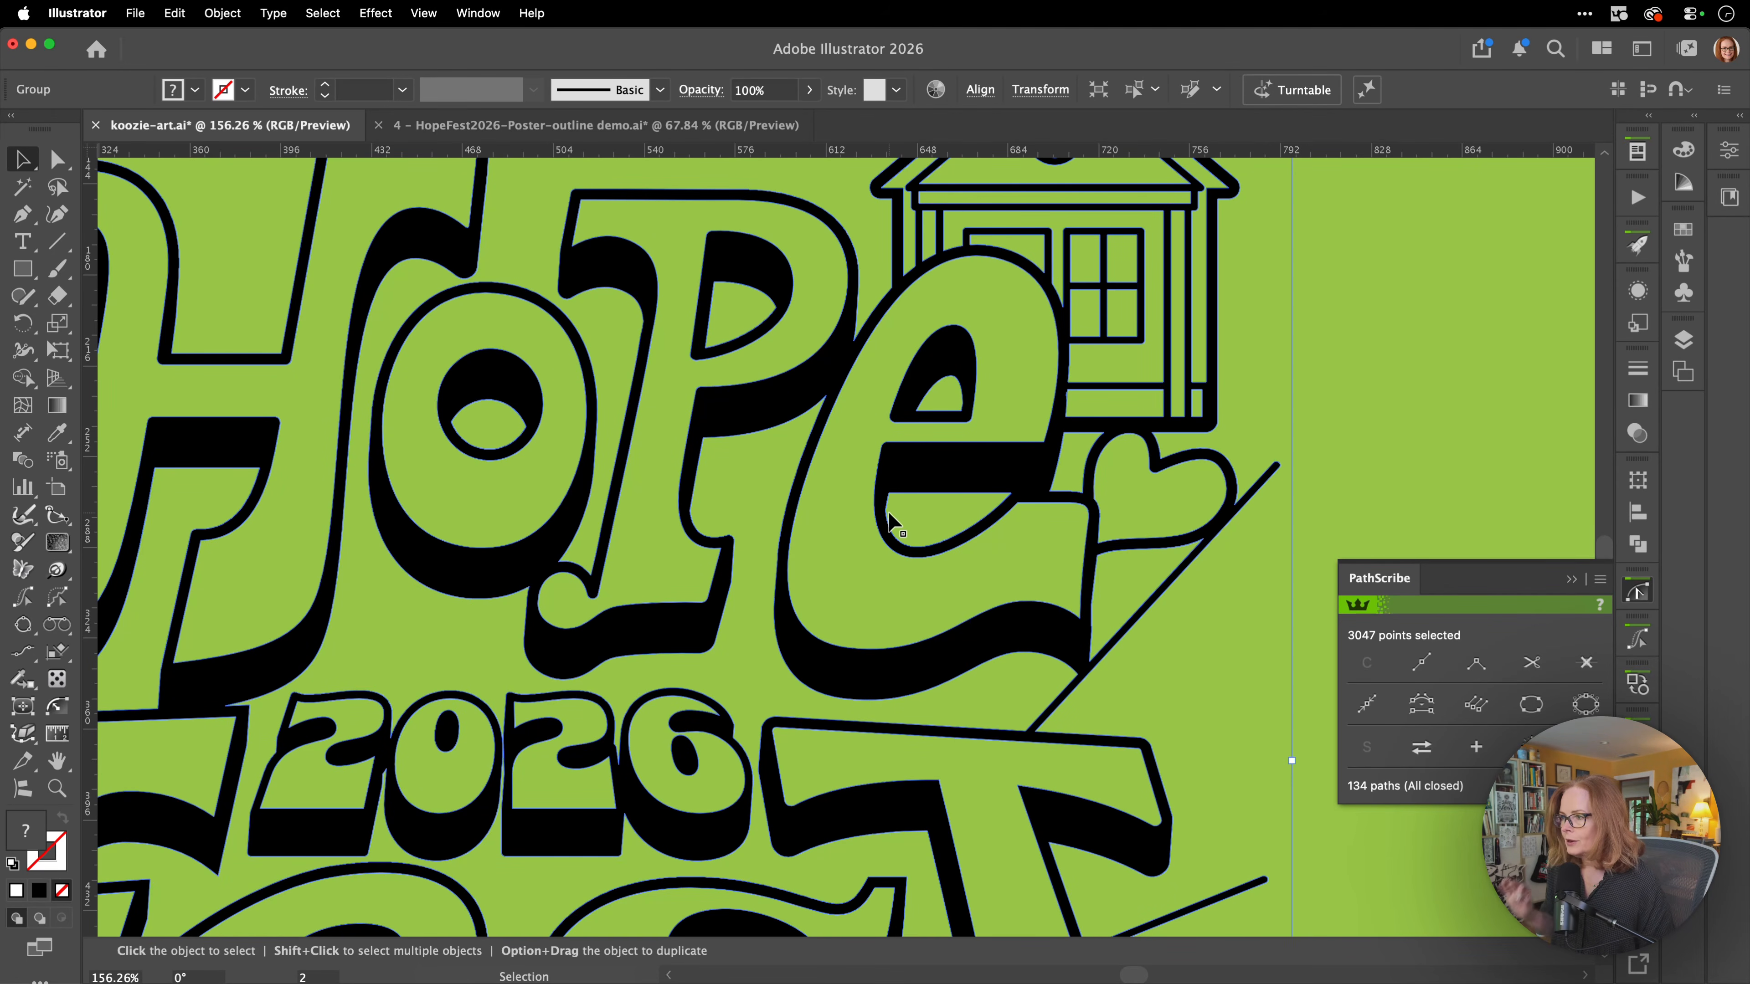
{"action": "scroll", "coordinate": [889, 524], "scroll_direction": "down", "scroll_amount": 6}
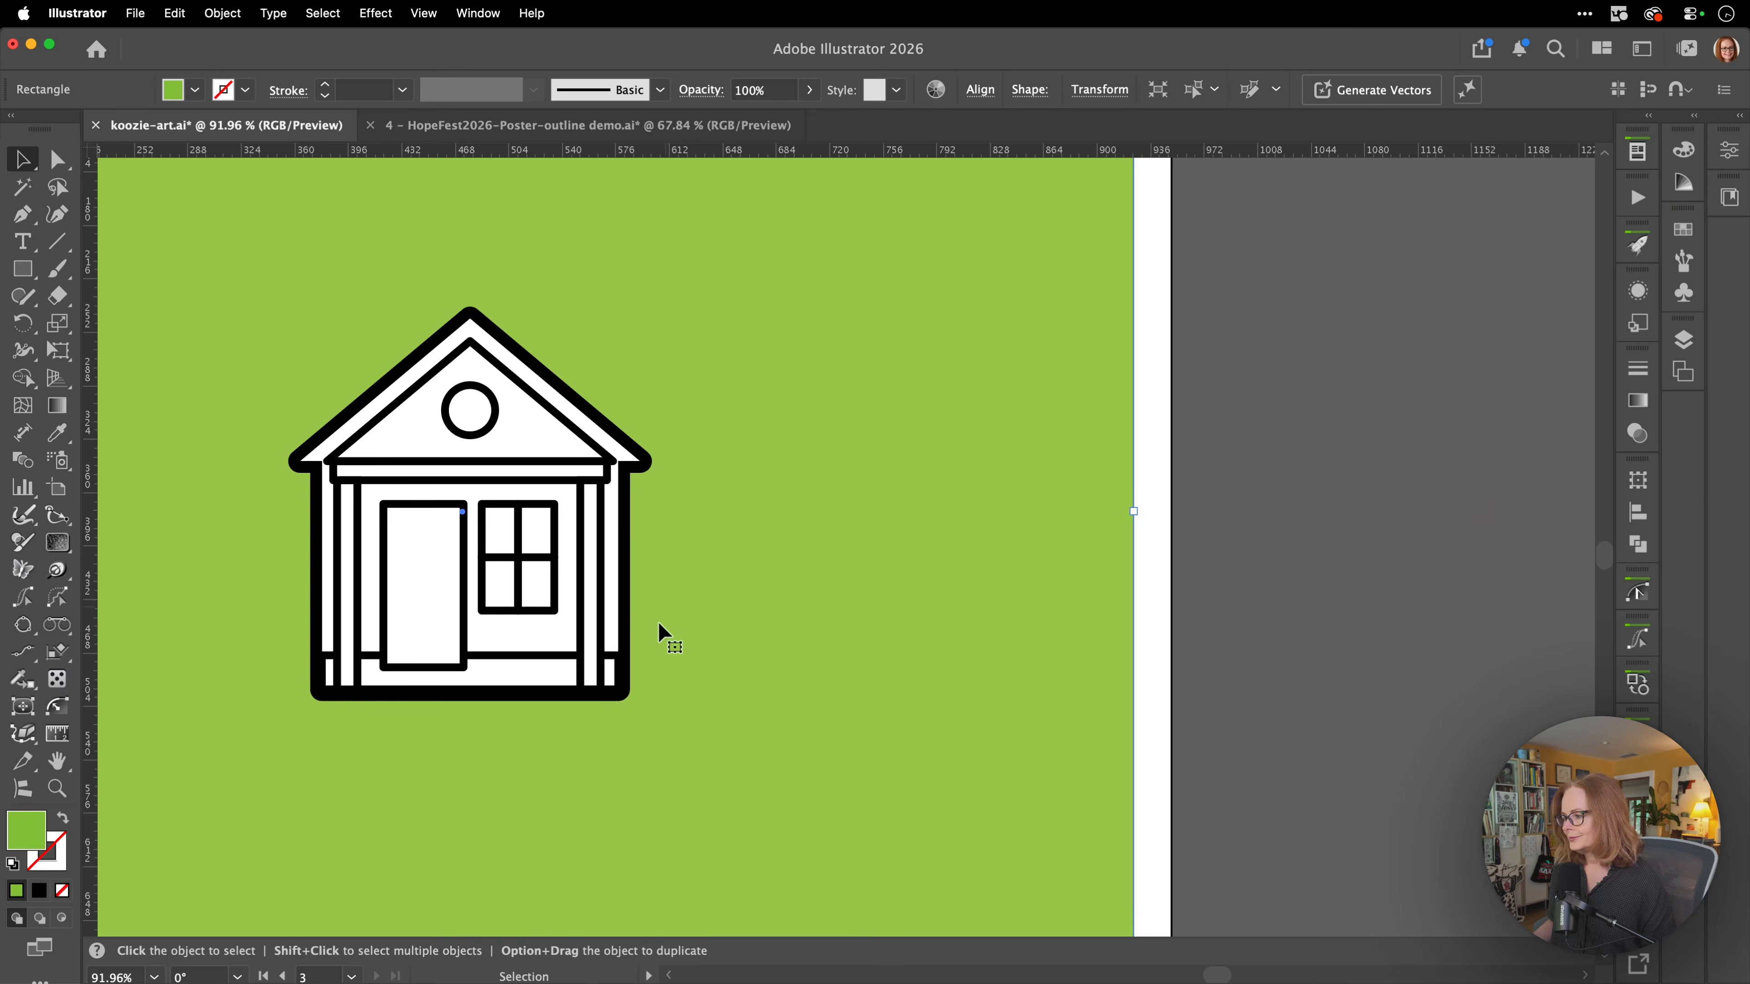
{"action": "left_click", "coordinate": [616, 674]}
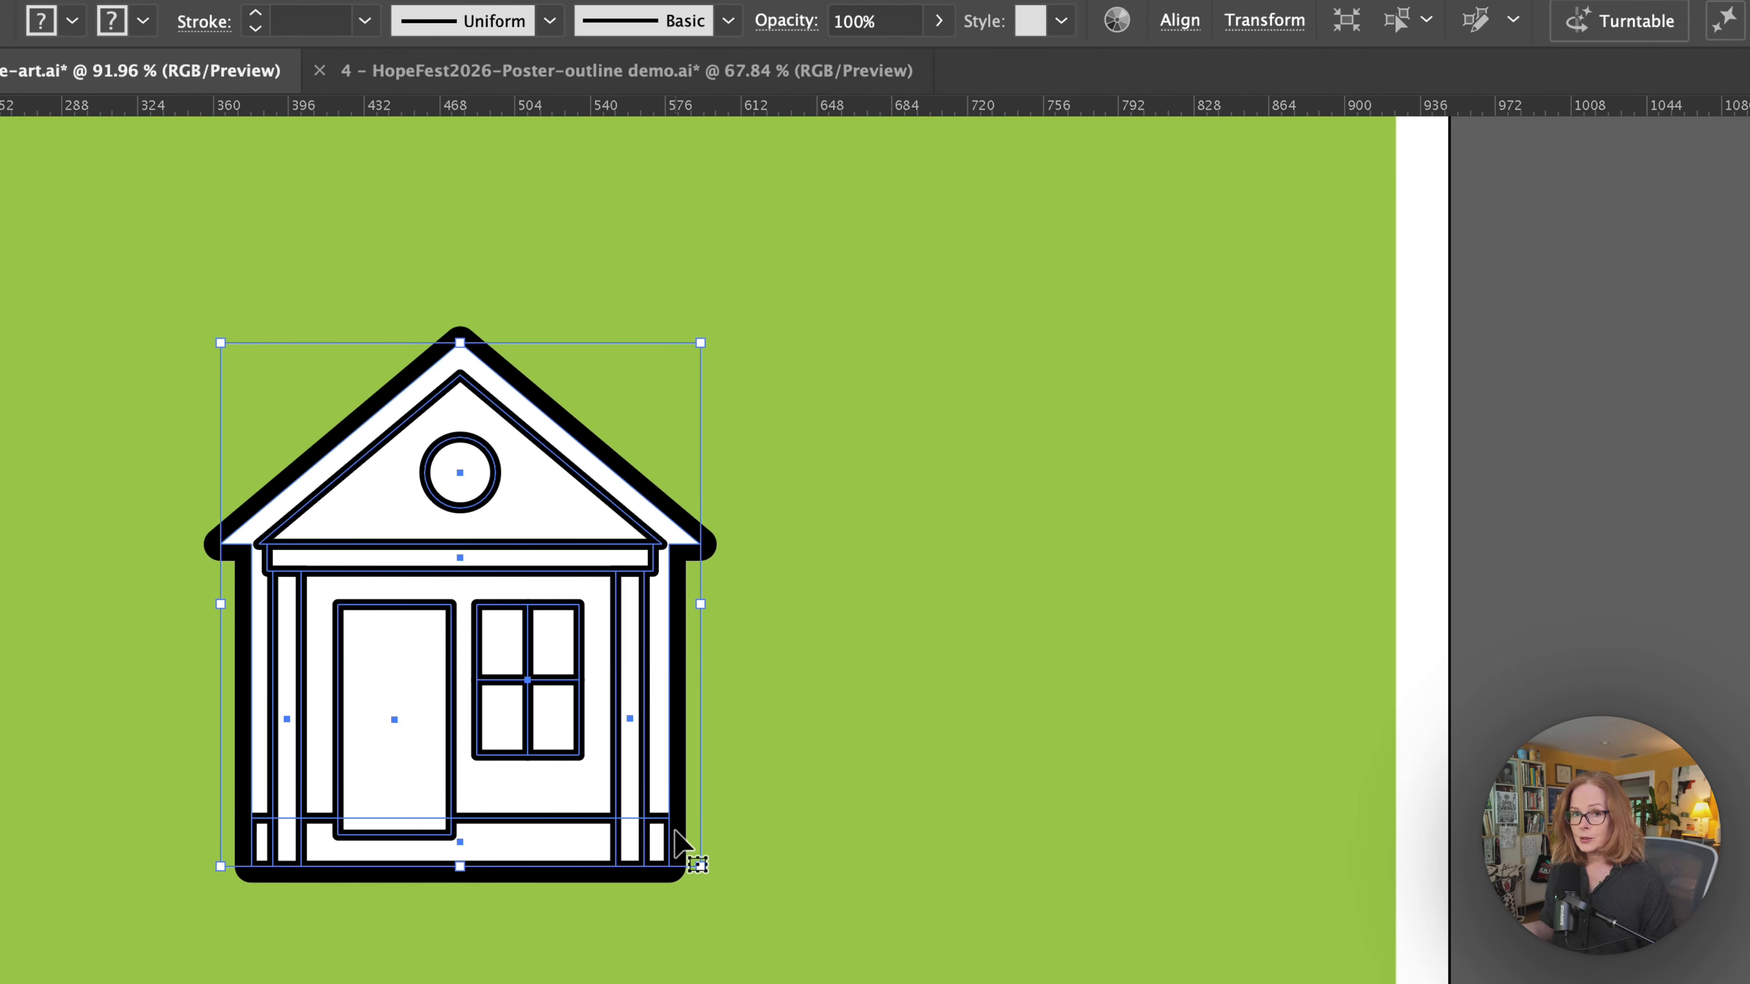
{"action": "key", "text": "super+k"}
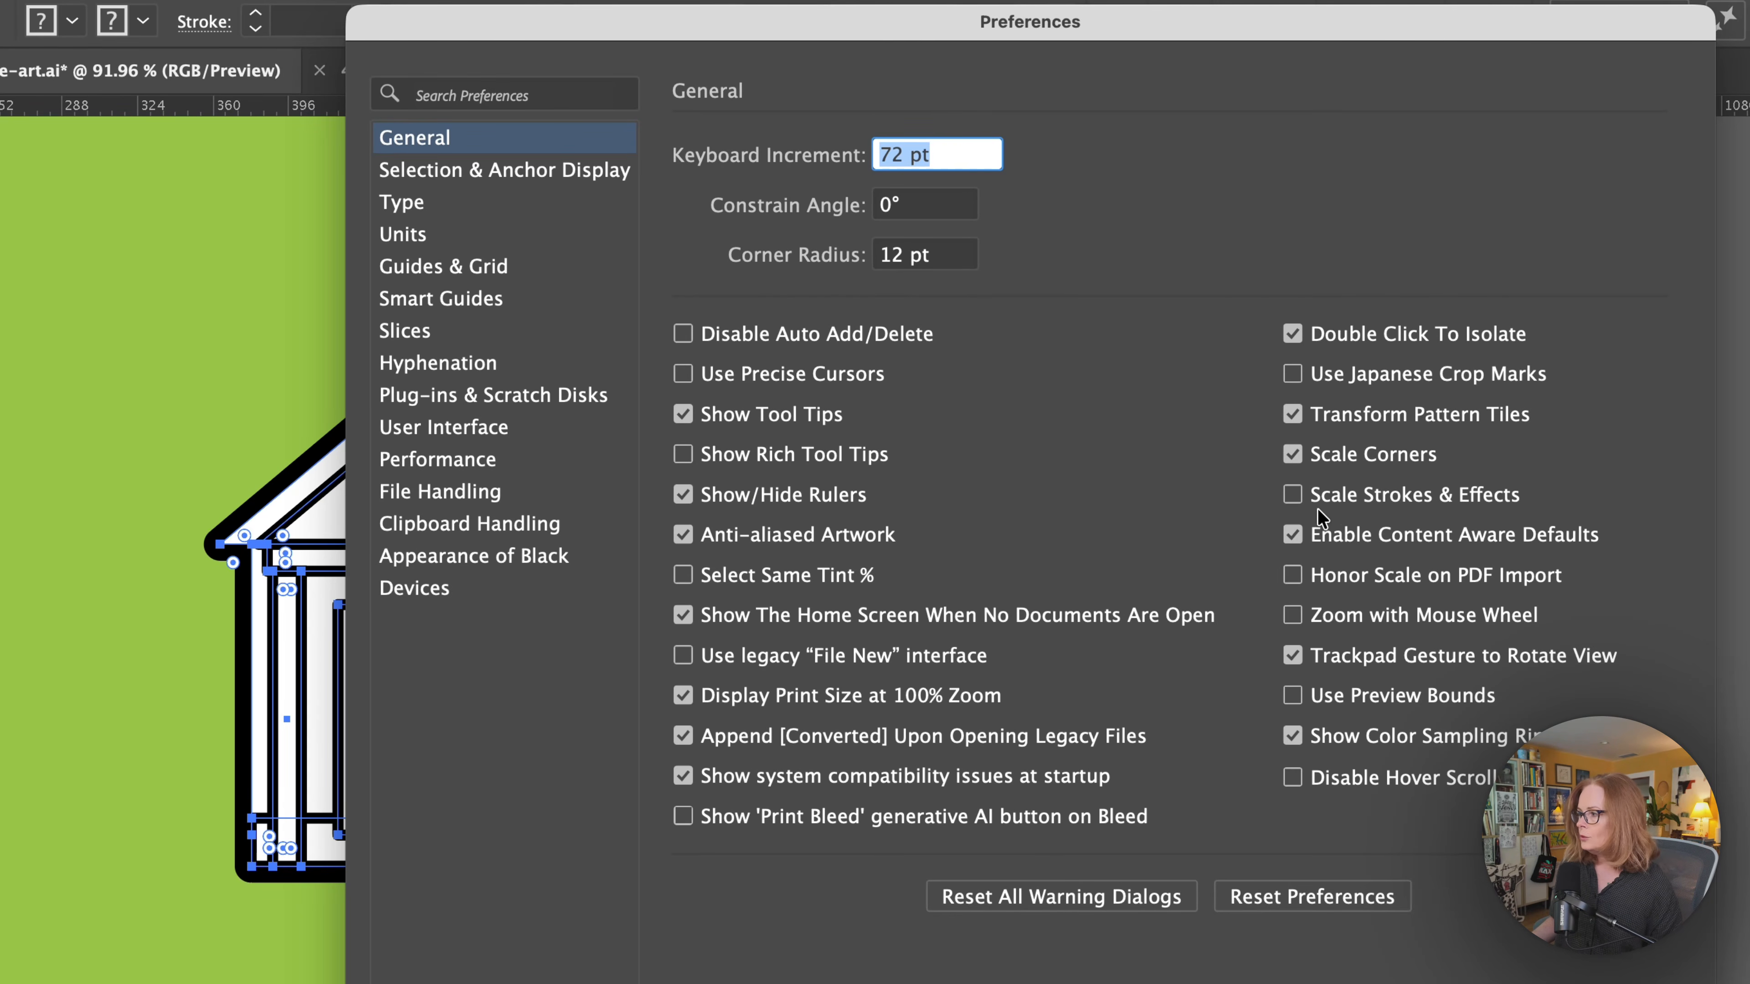
{"action": "left_click", "coordinate": [1496, 494]}
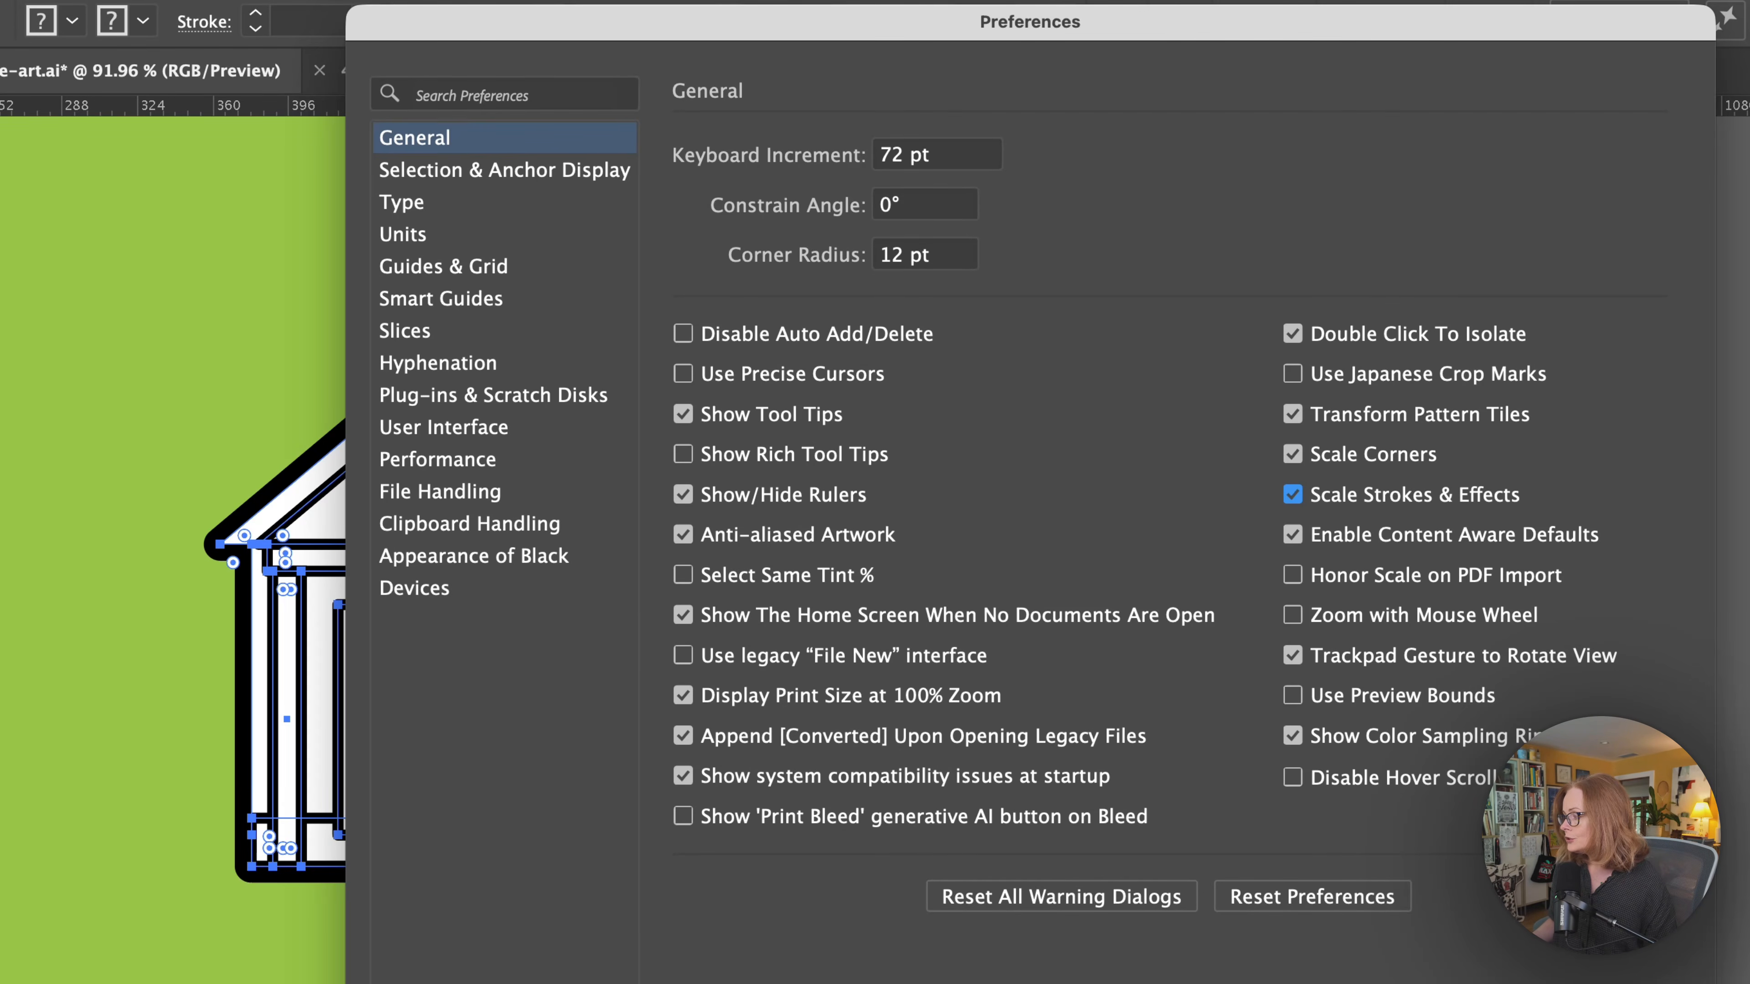
{"action": "key", "text": "Return"}
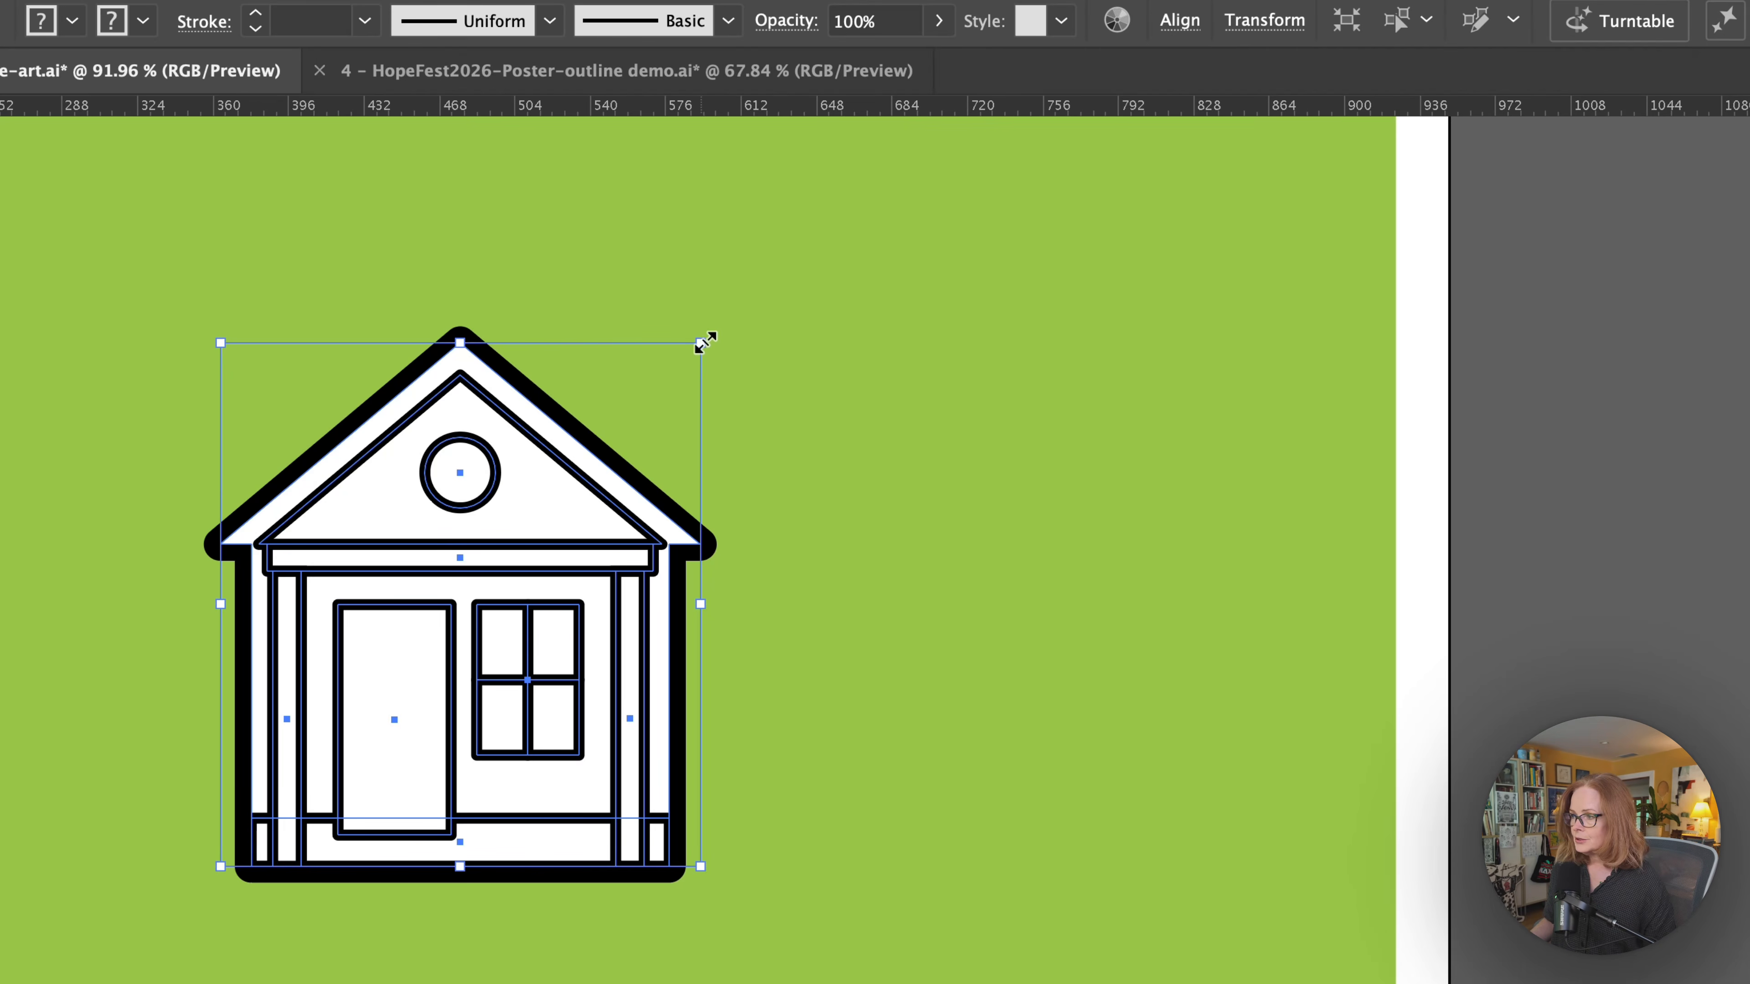
{"action": "left_click_drag", "start_coordinate": [705, 343], "coordinate": [636, 413]}
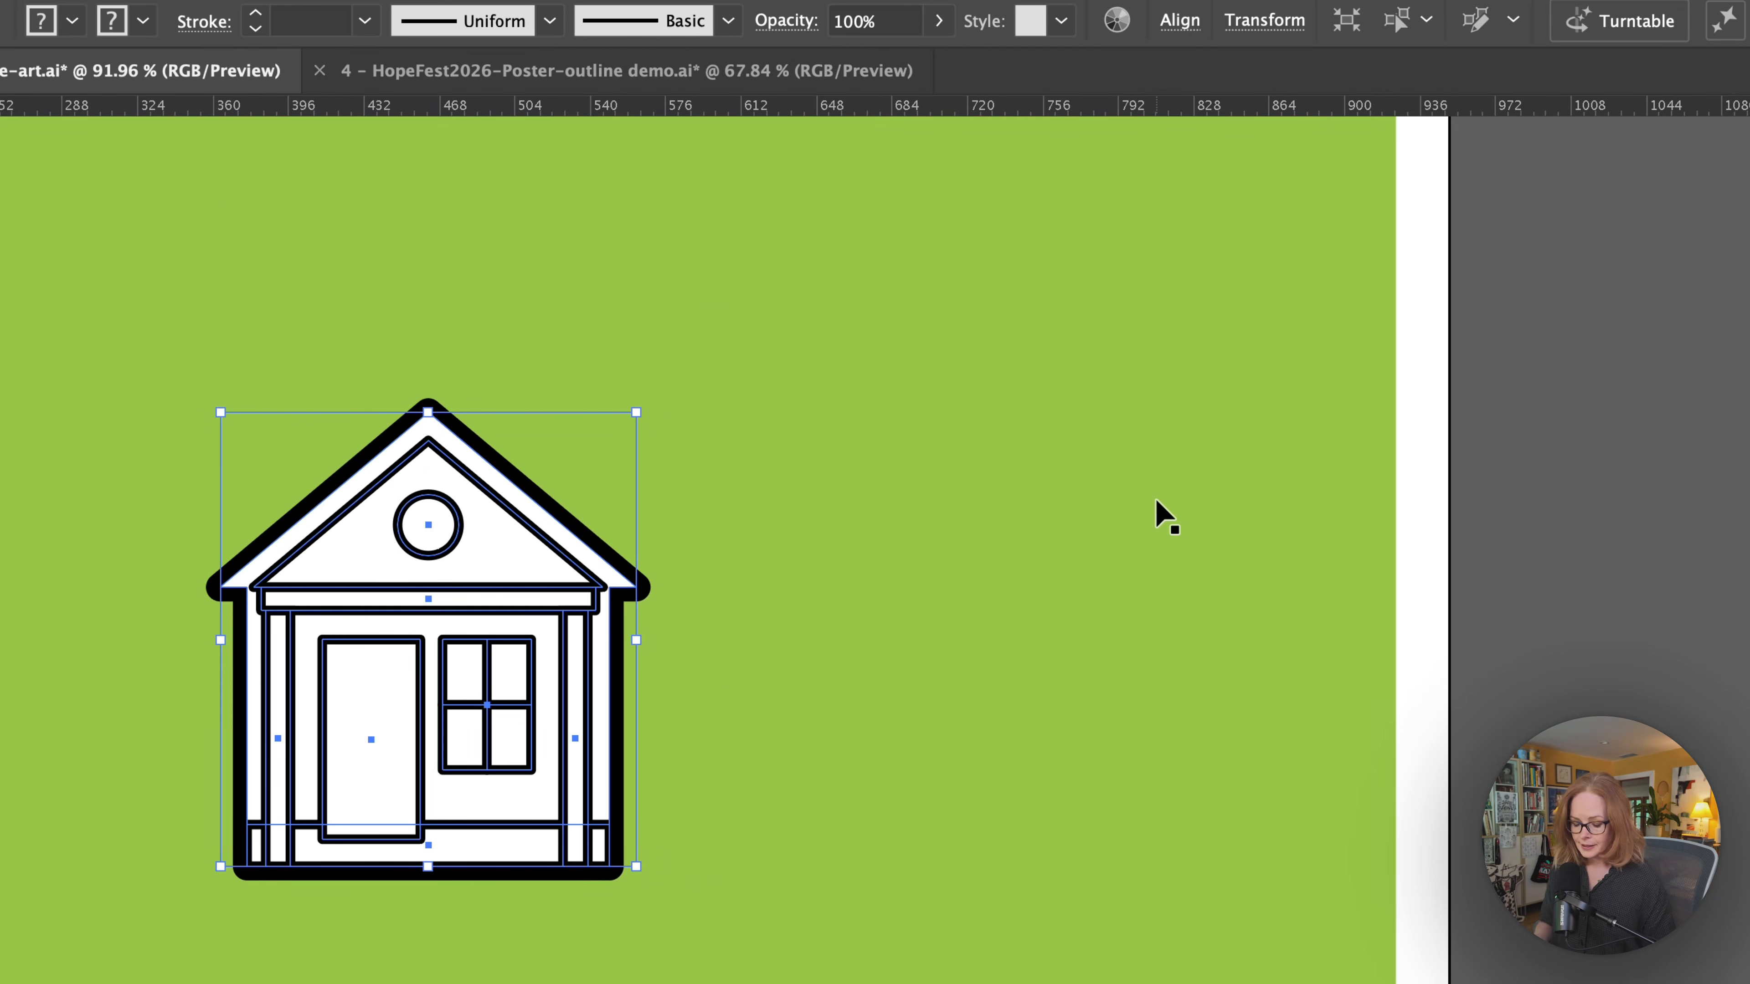
Disable Scale Strokes & Effects in the general preferences.
{"action": "key", "text": "a"}
{"action": "key", "text": "super+k"}
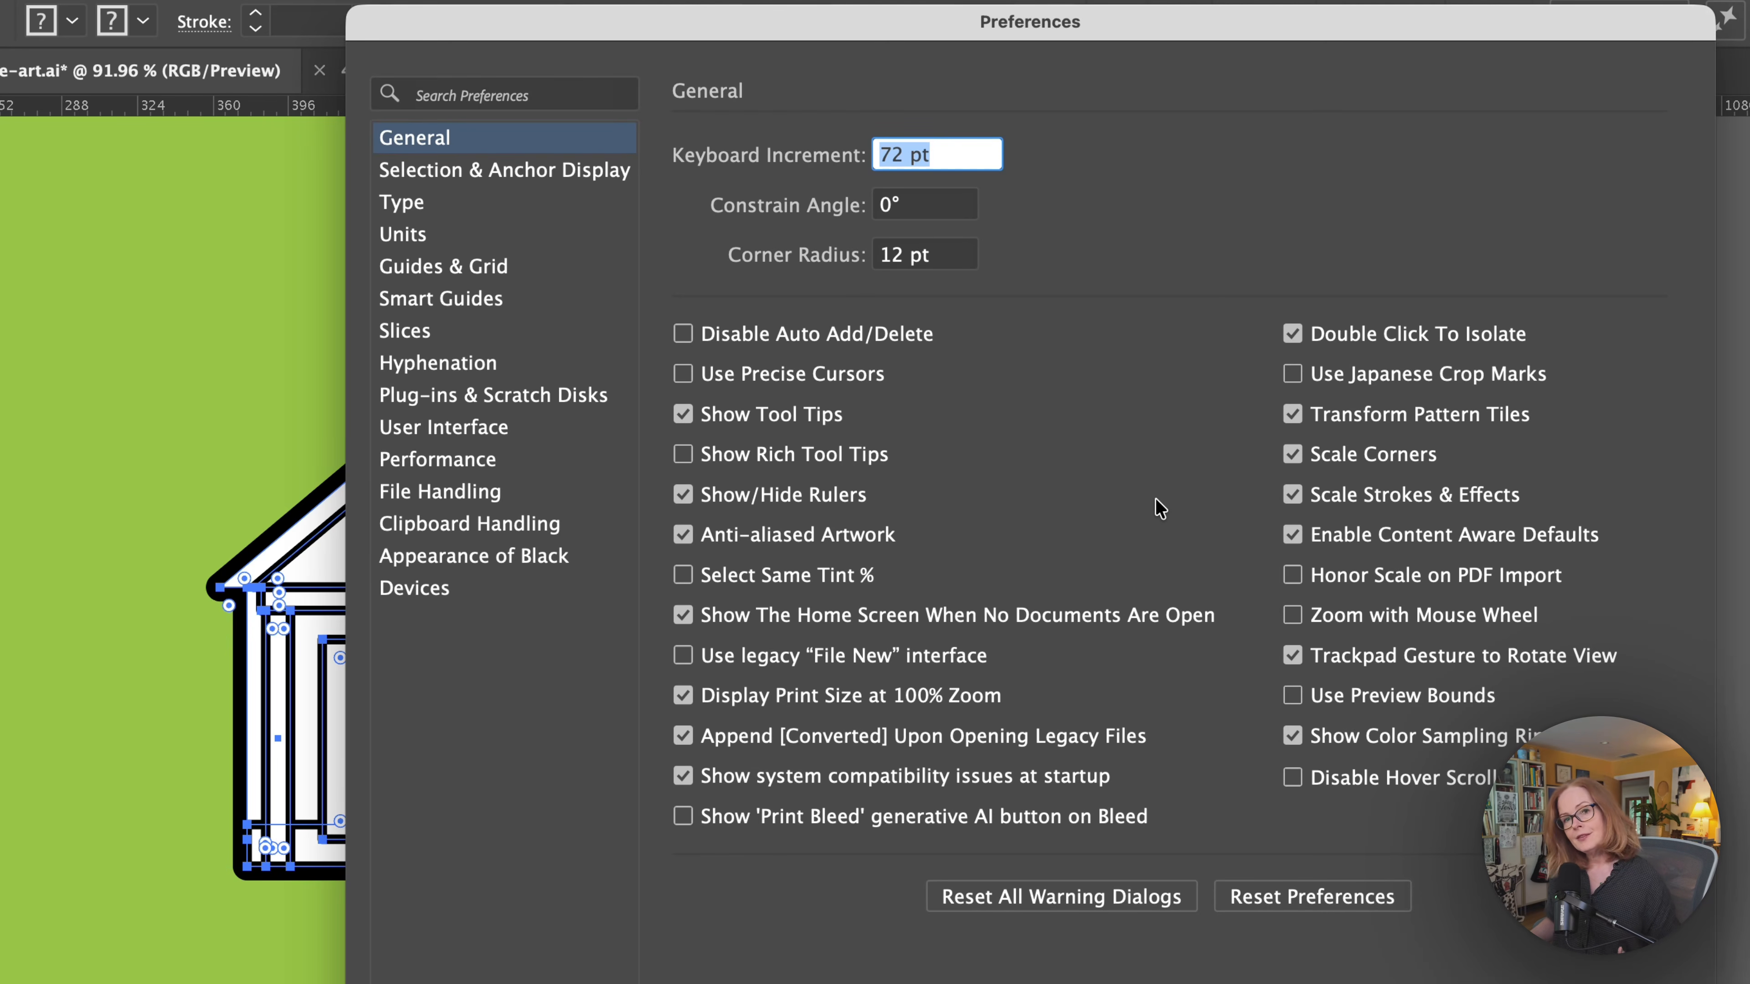
{"action": "left_click", "coordinate": [1291, 495]}
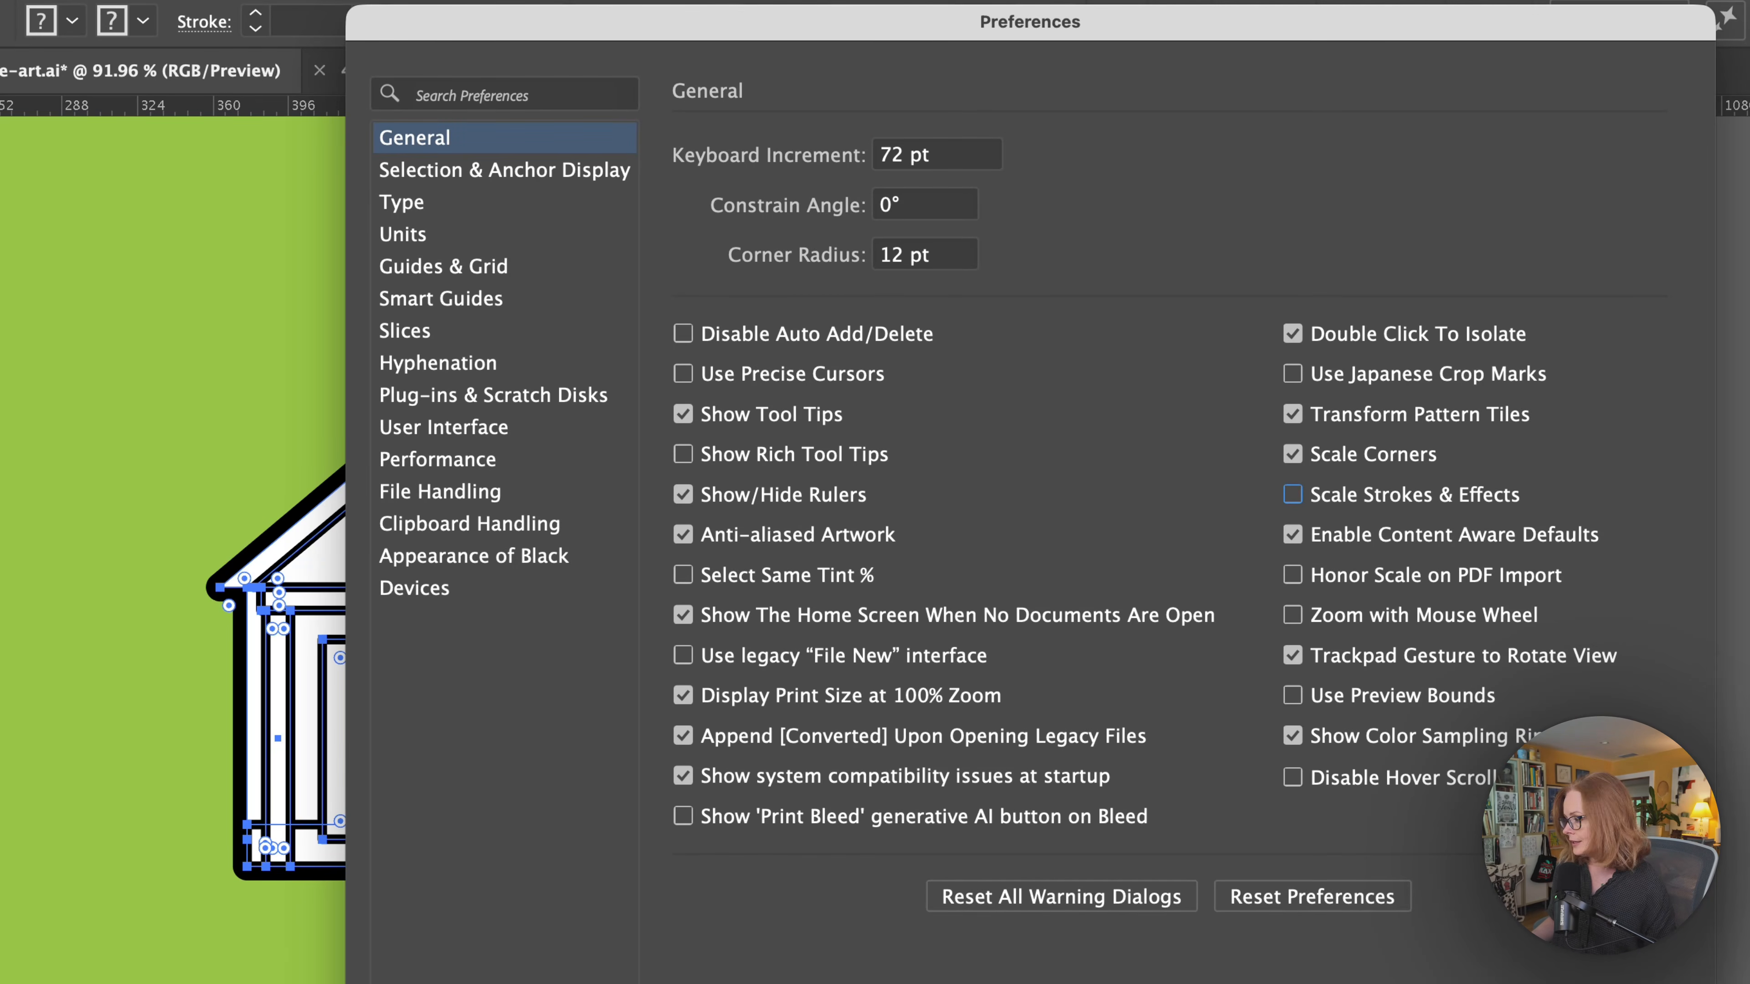
{"action": "key", "text": "Return"}
Try scaling the house down to about half its size with unscaled strokes, and undo that resize.
{"action": "key", "text": "v"}
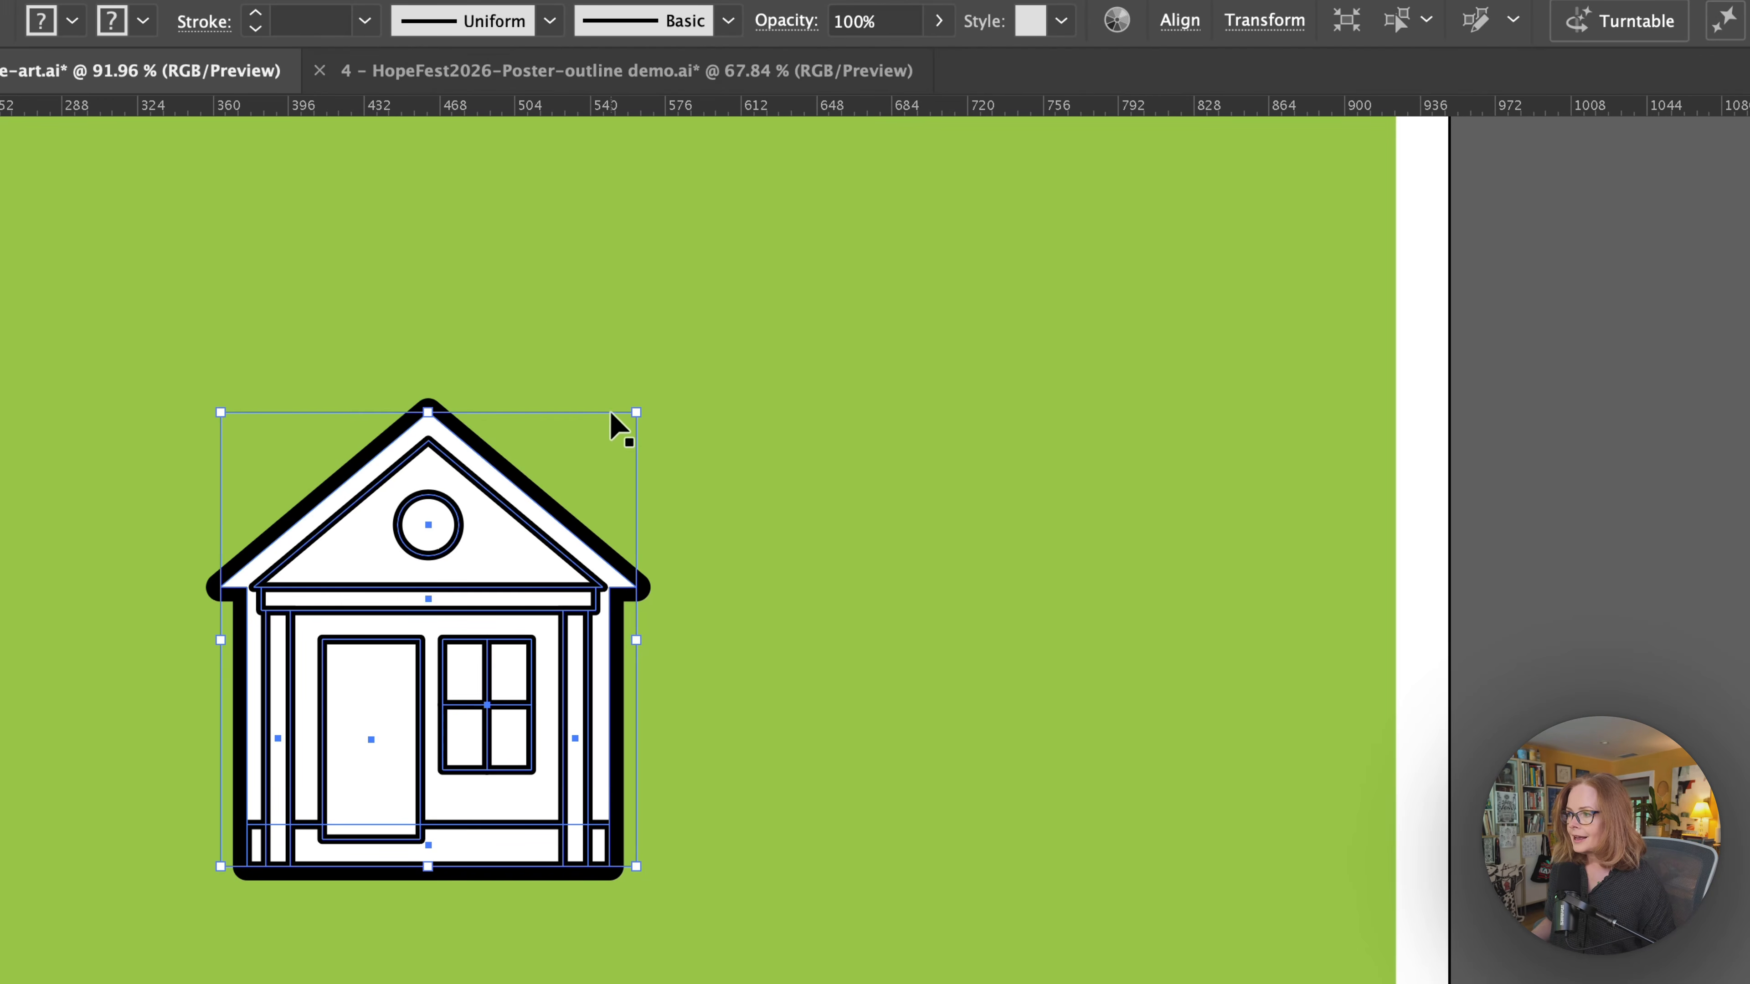
{"action": "left_click_drag", "start_coordinate": [636, 413], "coordinate": [424, 644]}
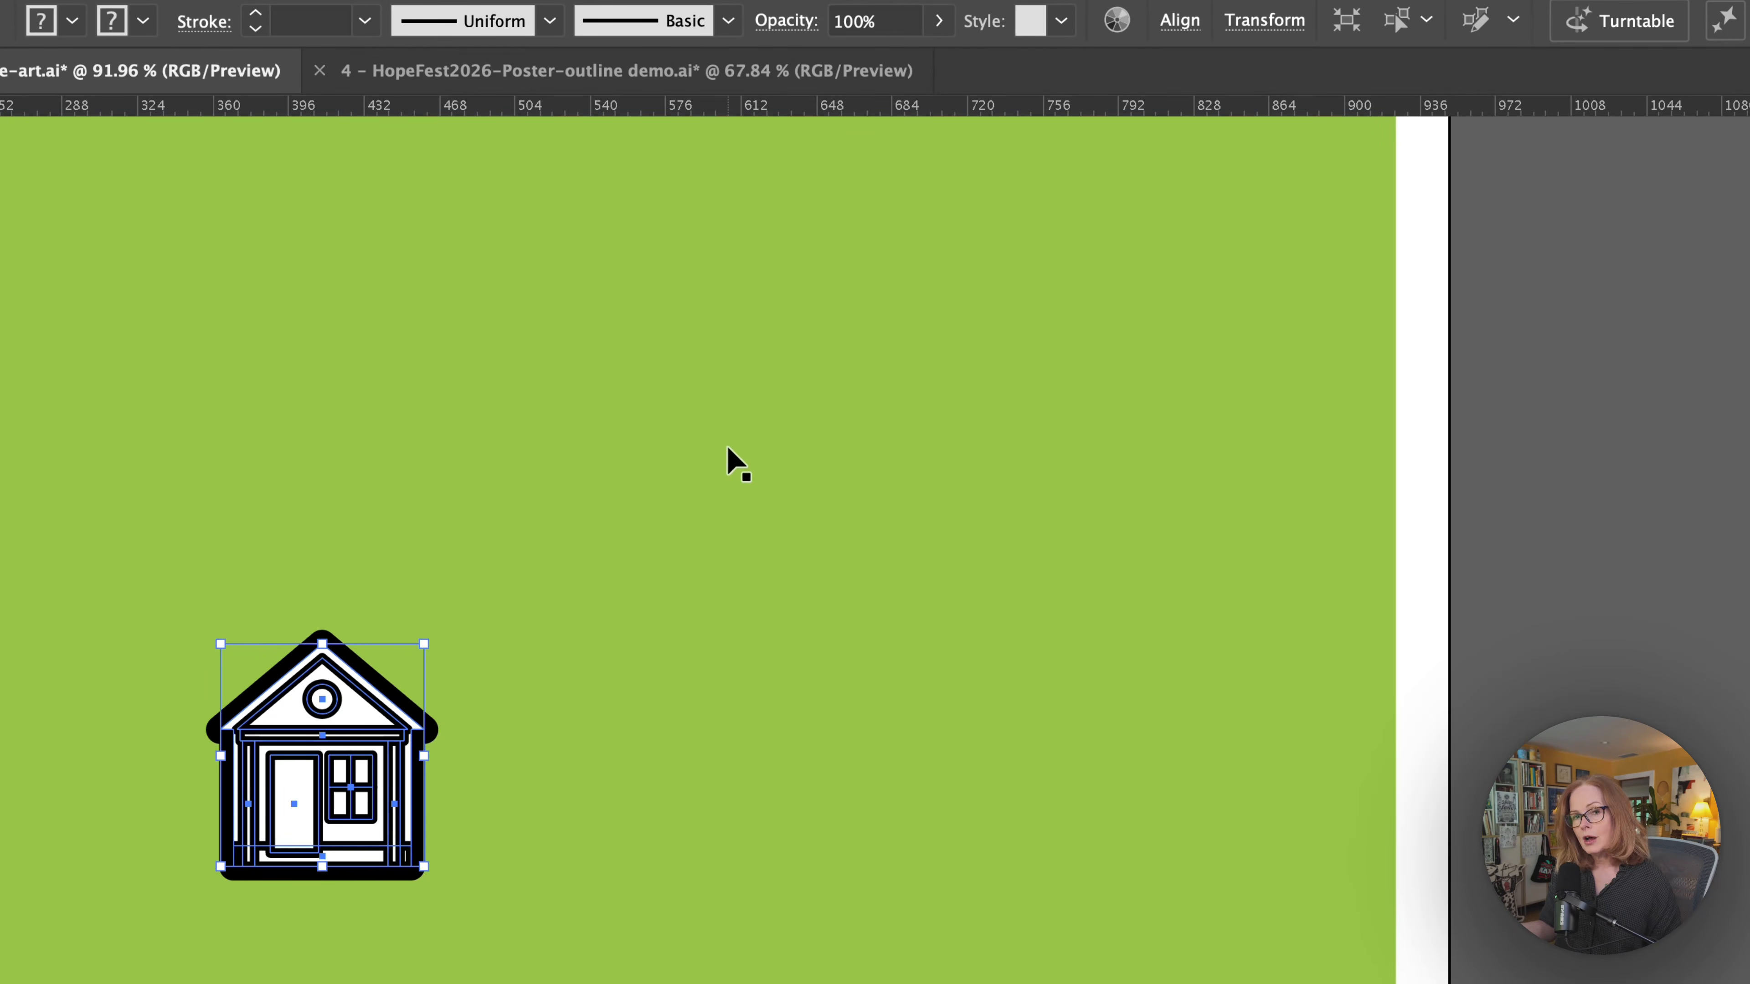
{"action": "key", "text": "super+z"}
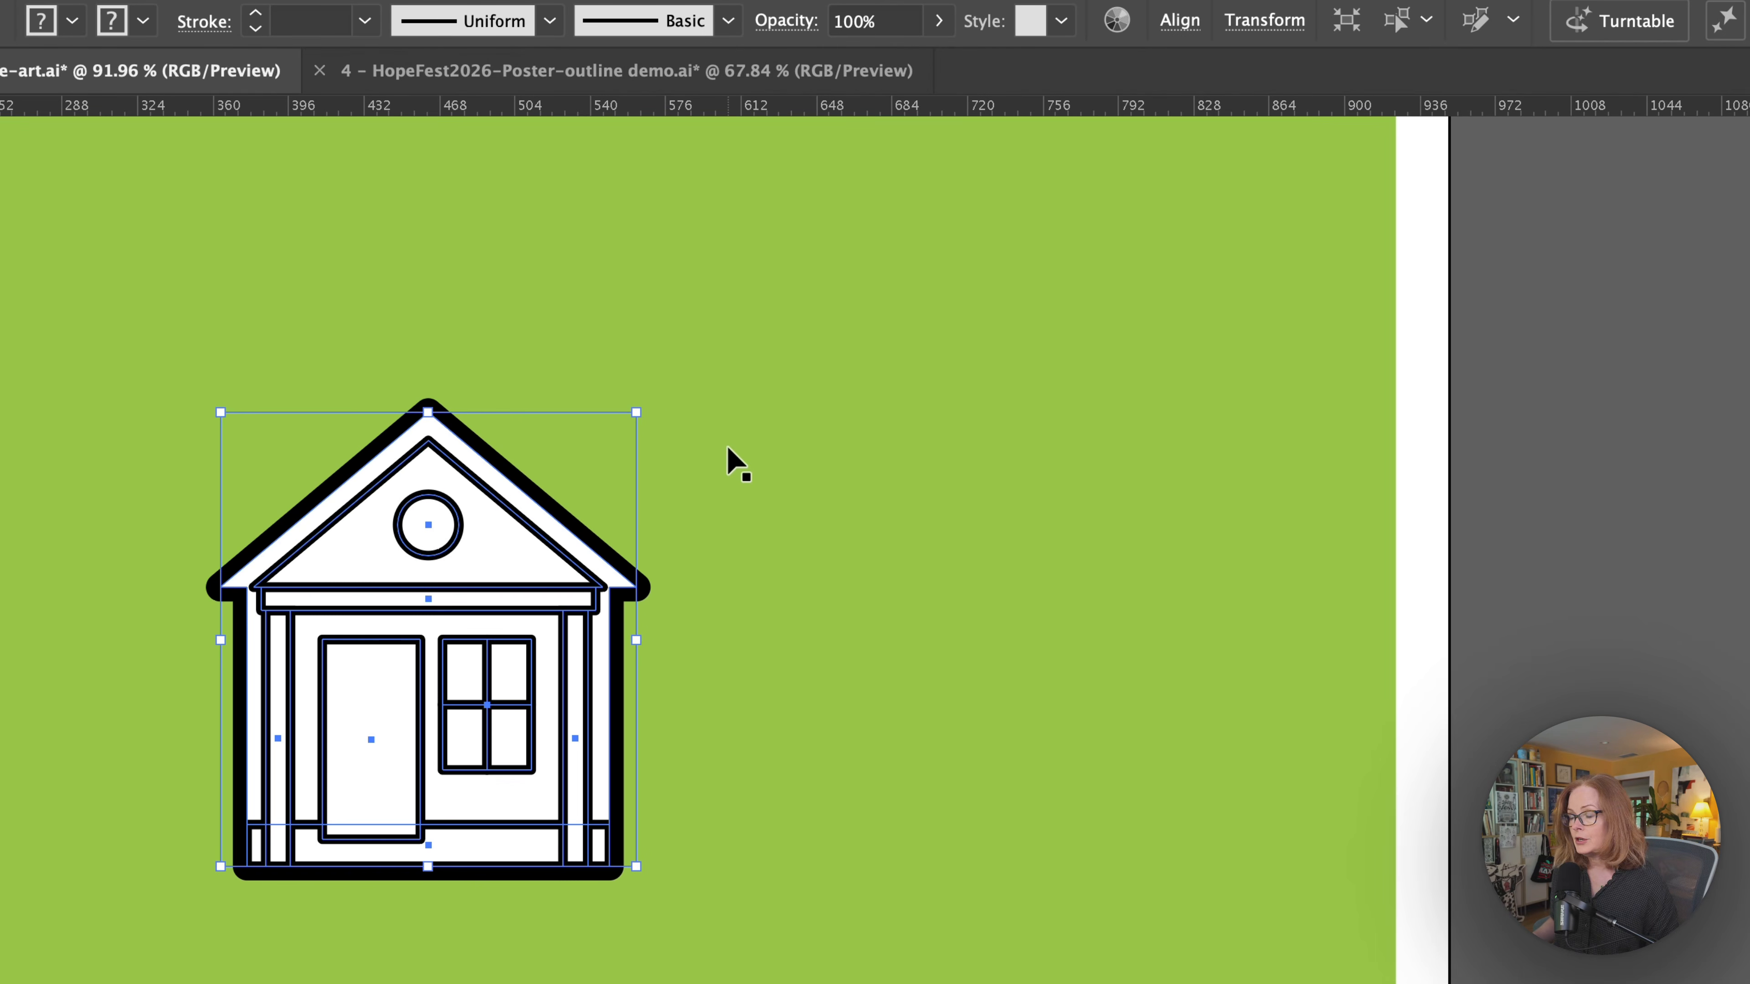
Expand the appearance of the selected house, and expand its fills and strokes into shapes.
{"action": "left_click", "coordinate": [67, 0]}
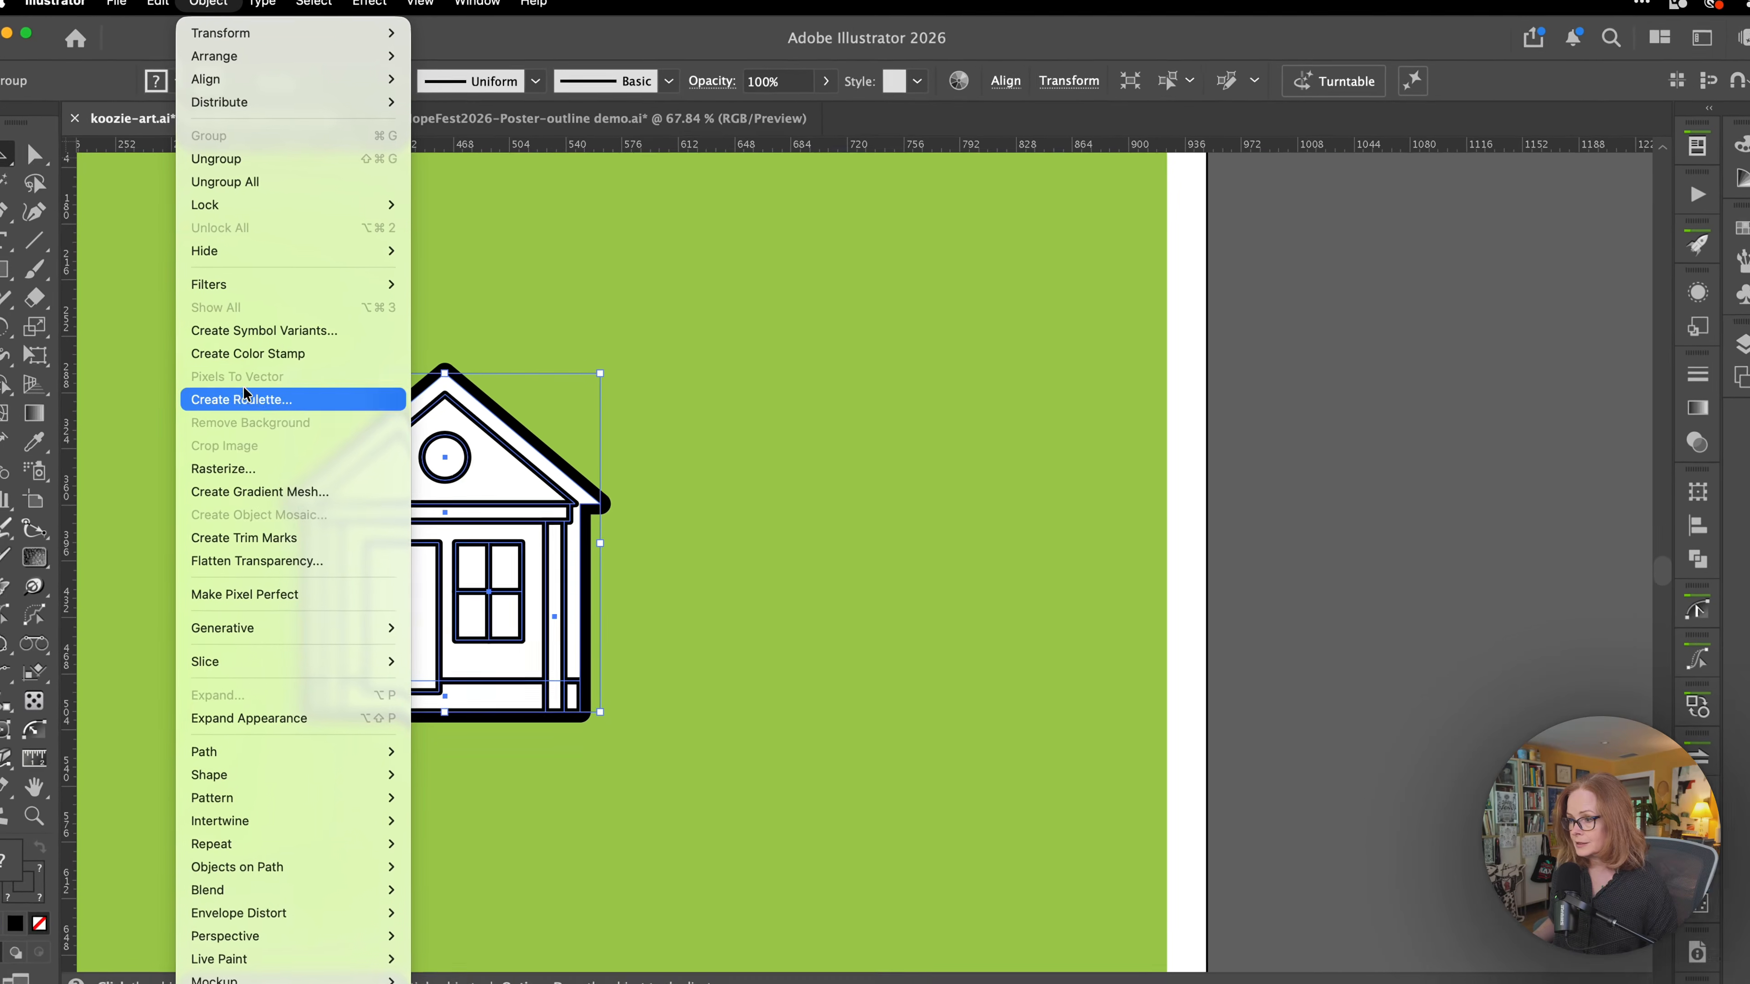
{"action": "left_click", "coordinate": [251, 718]}
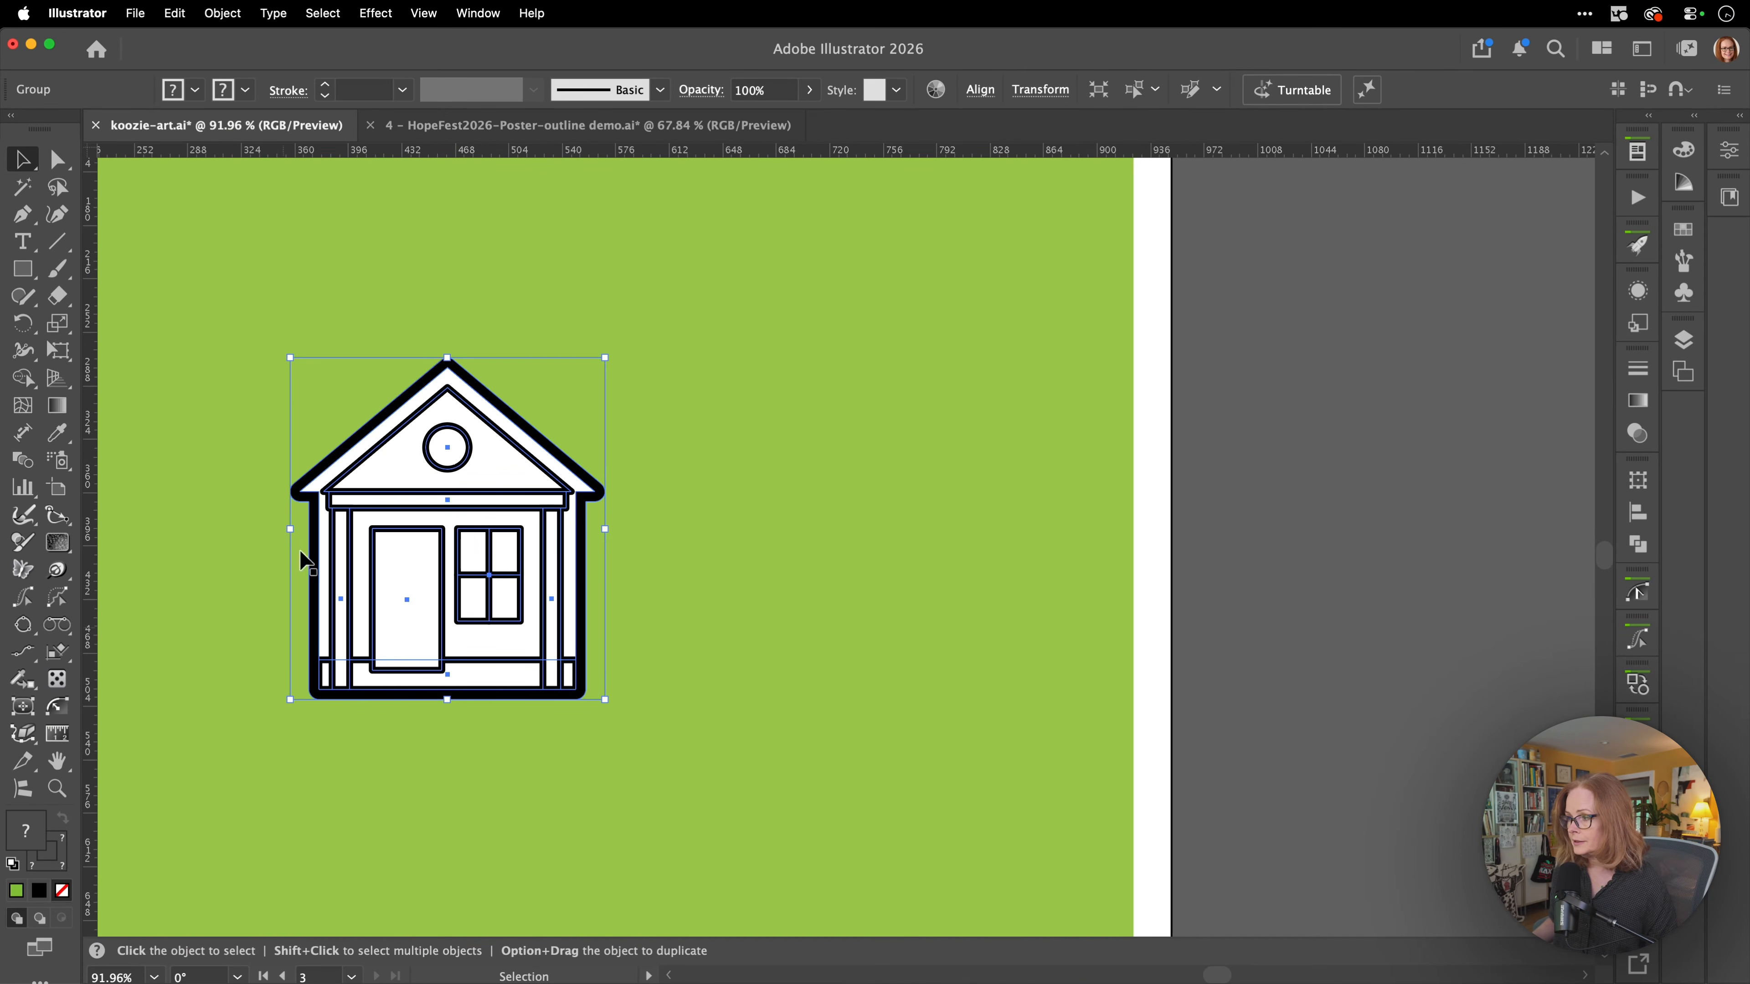
{"action": "left_click", "coordinate": [230, 13]}
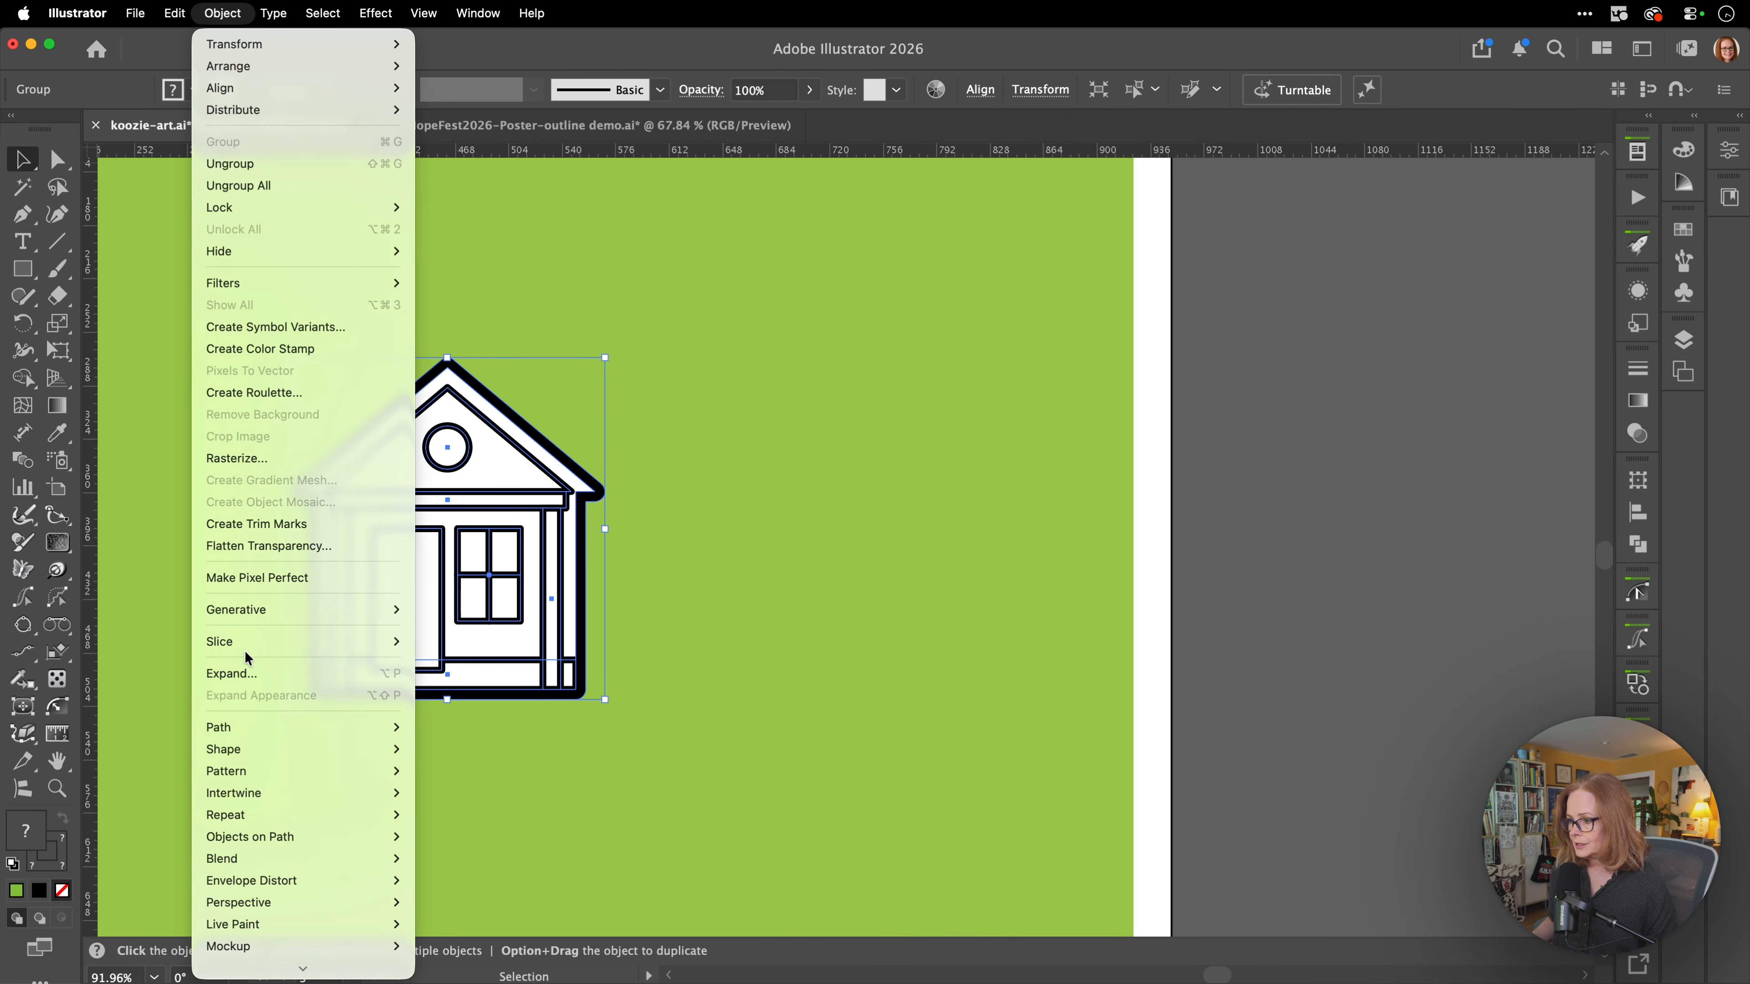
{"action": "left_click", "coordinate": [249, 675]}
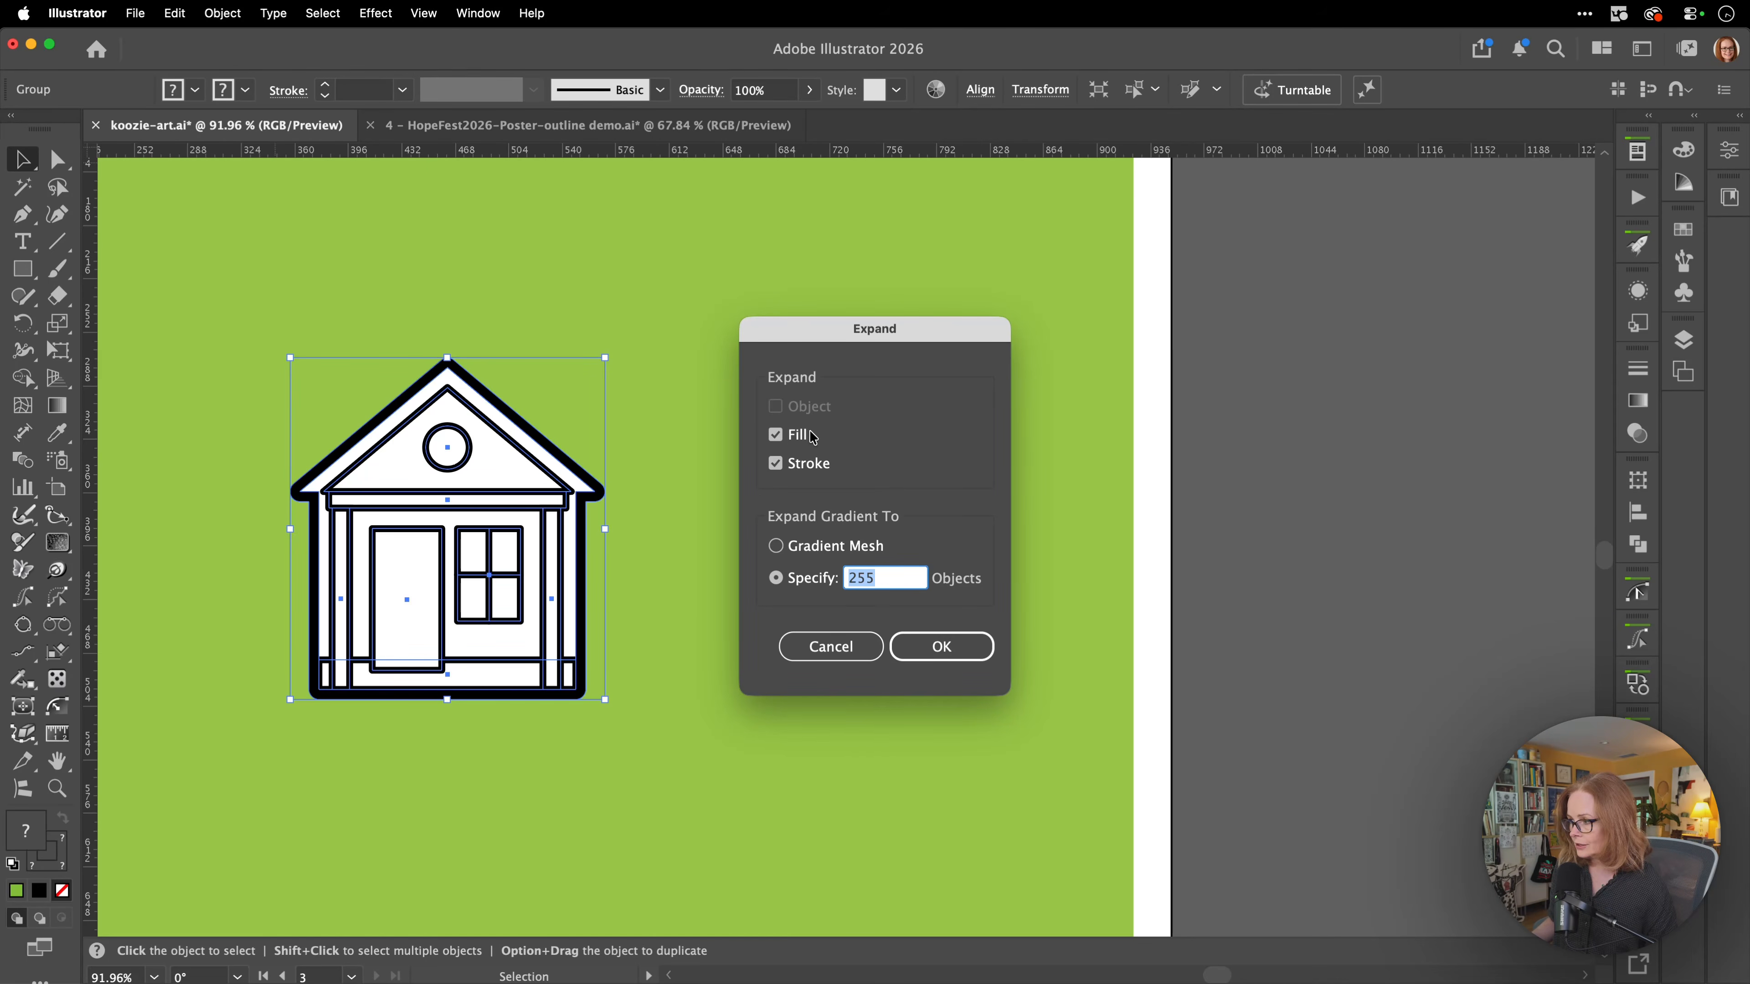
{"action": "left_click", "coordinate": [927, 658]}
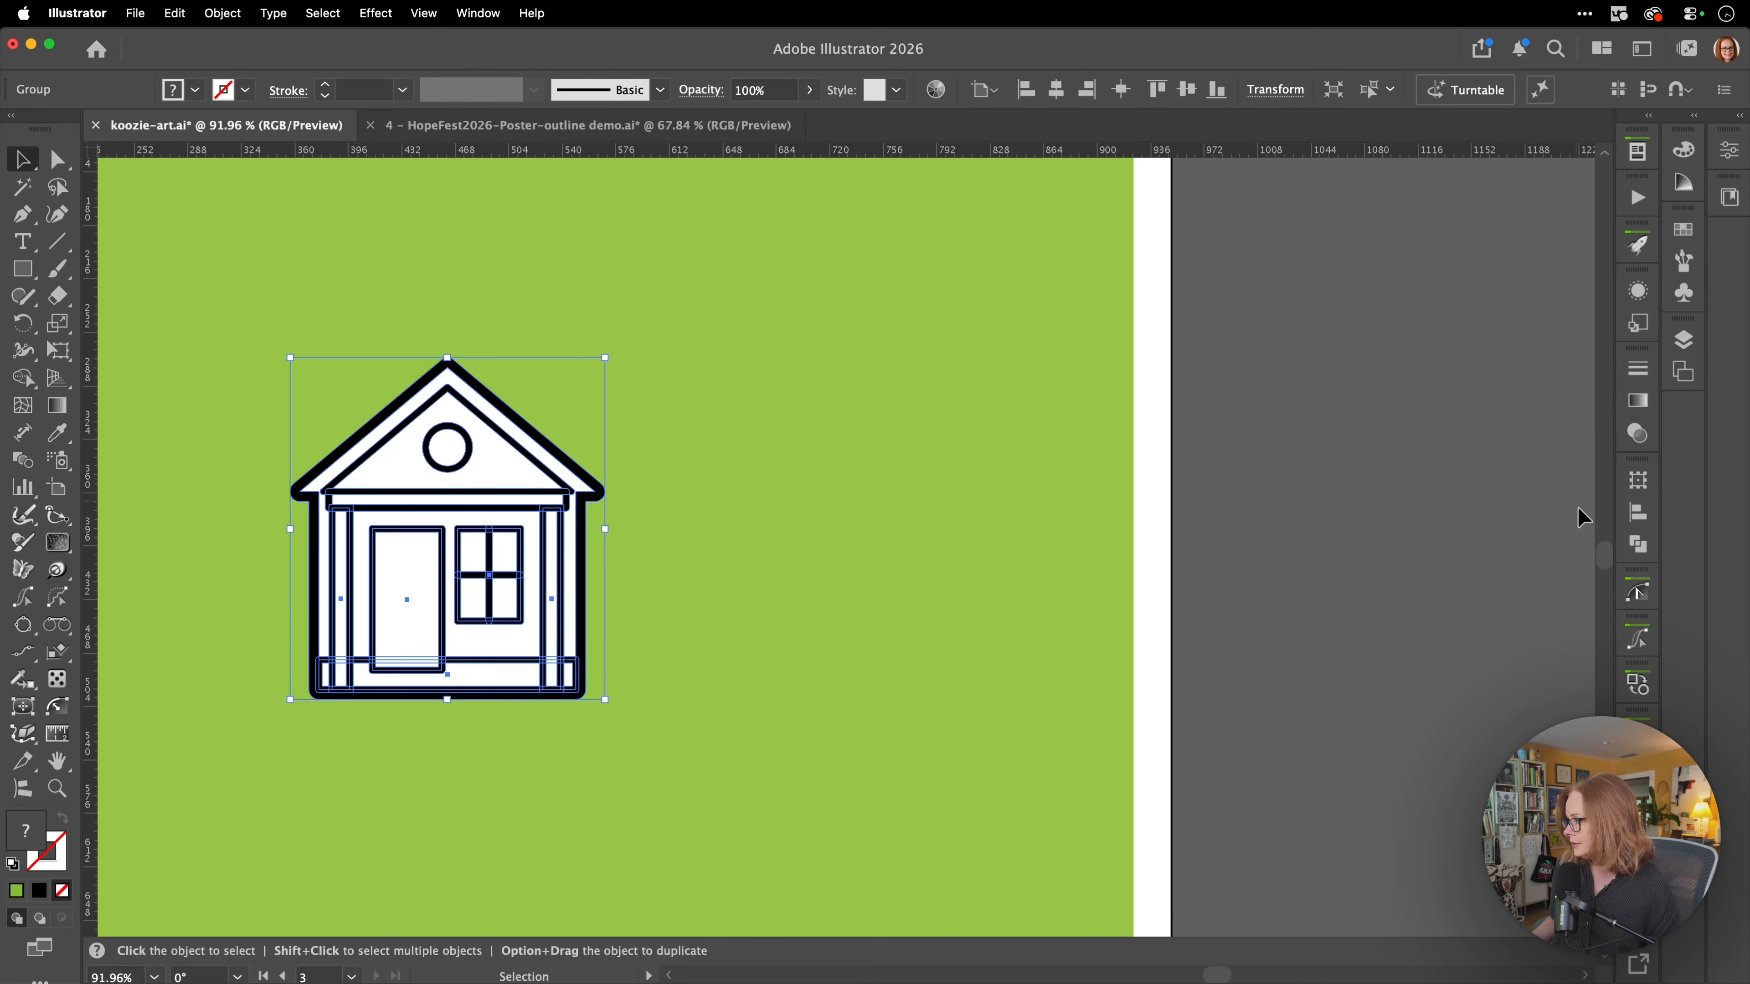
Merge the expanded house shapes with the Pathfinder Merge operation, and scale the merged house down proportionally to about a third of its size.
{"action": "left_click", "coordinate": [1638, 546]}
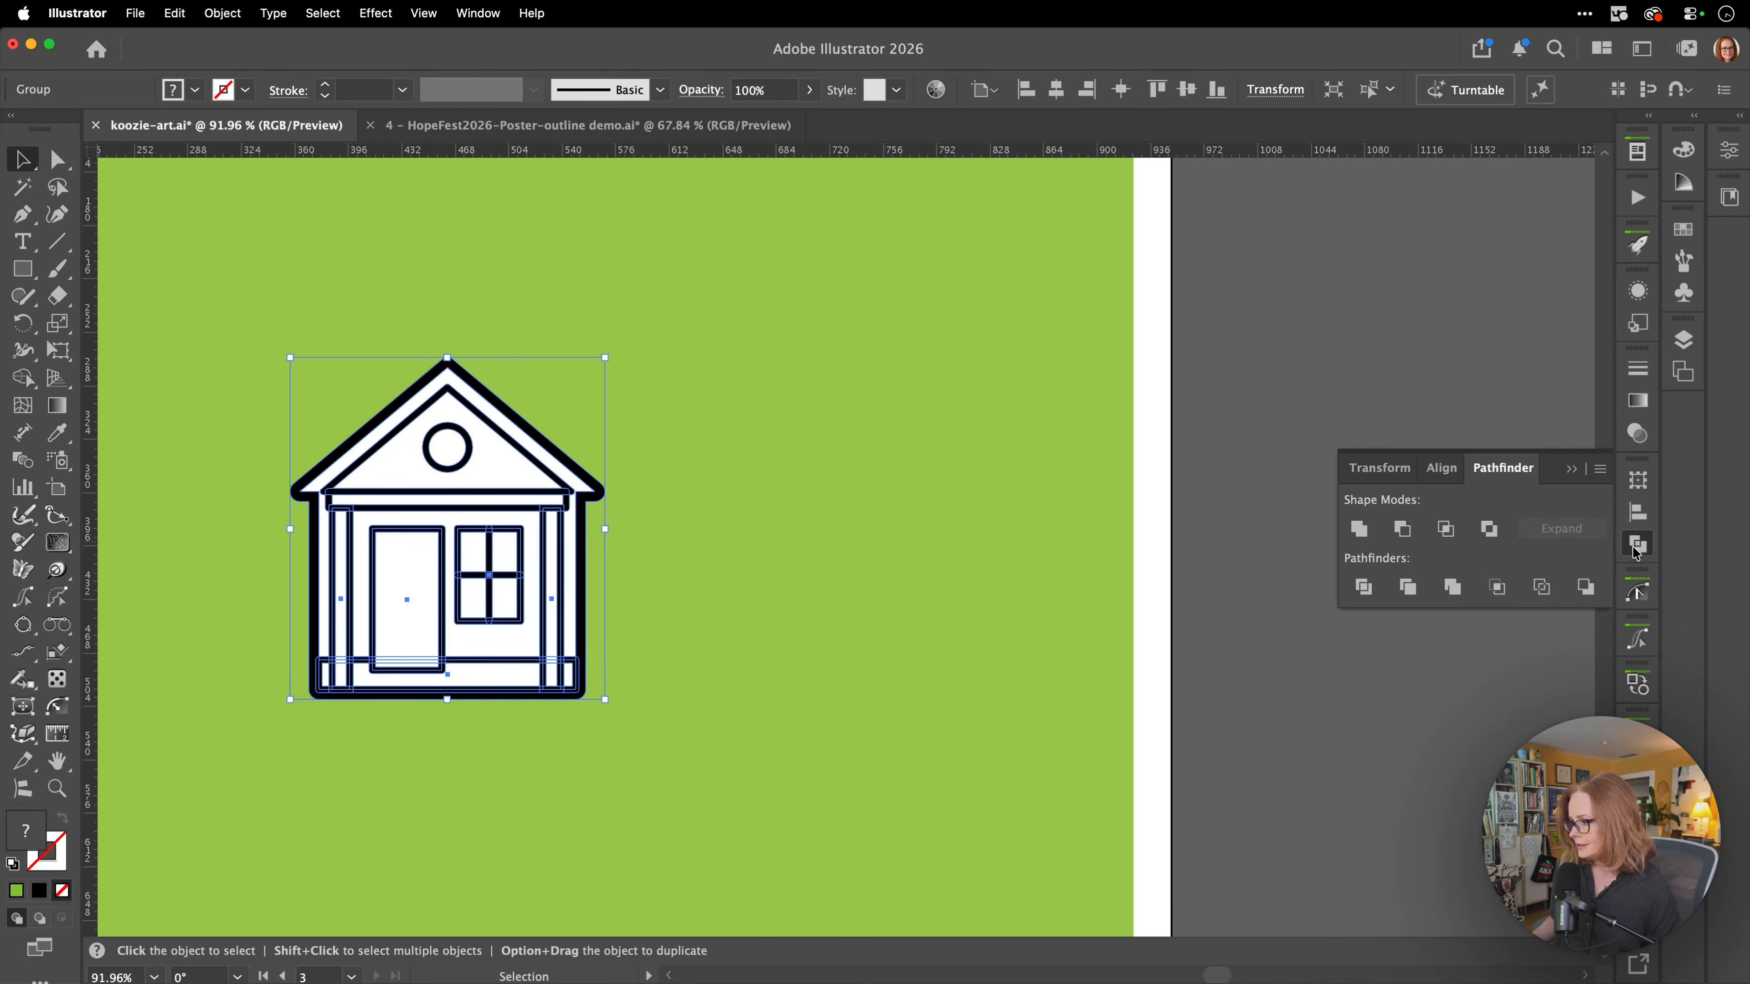
{"action": "left_click", "coordinate": [1453, 586]}
{"action": "left_click", "coordinate": [1251, 662]}
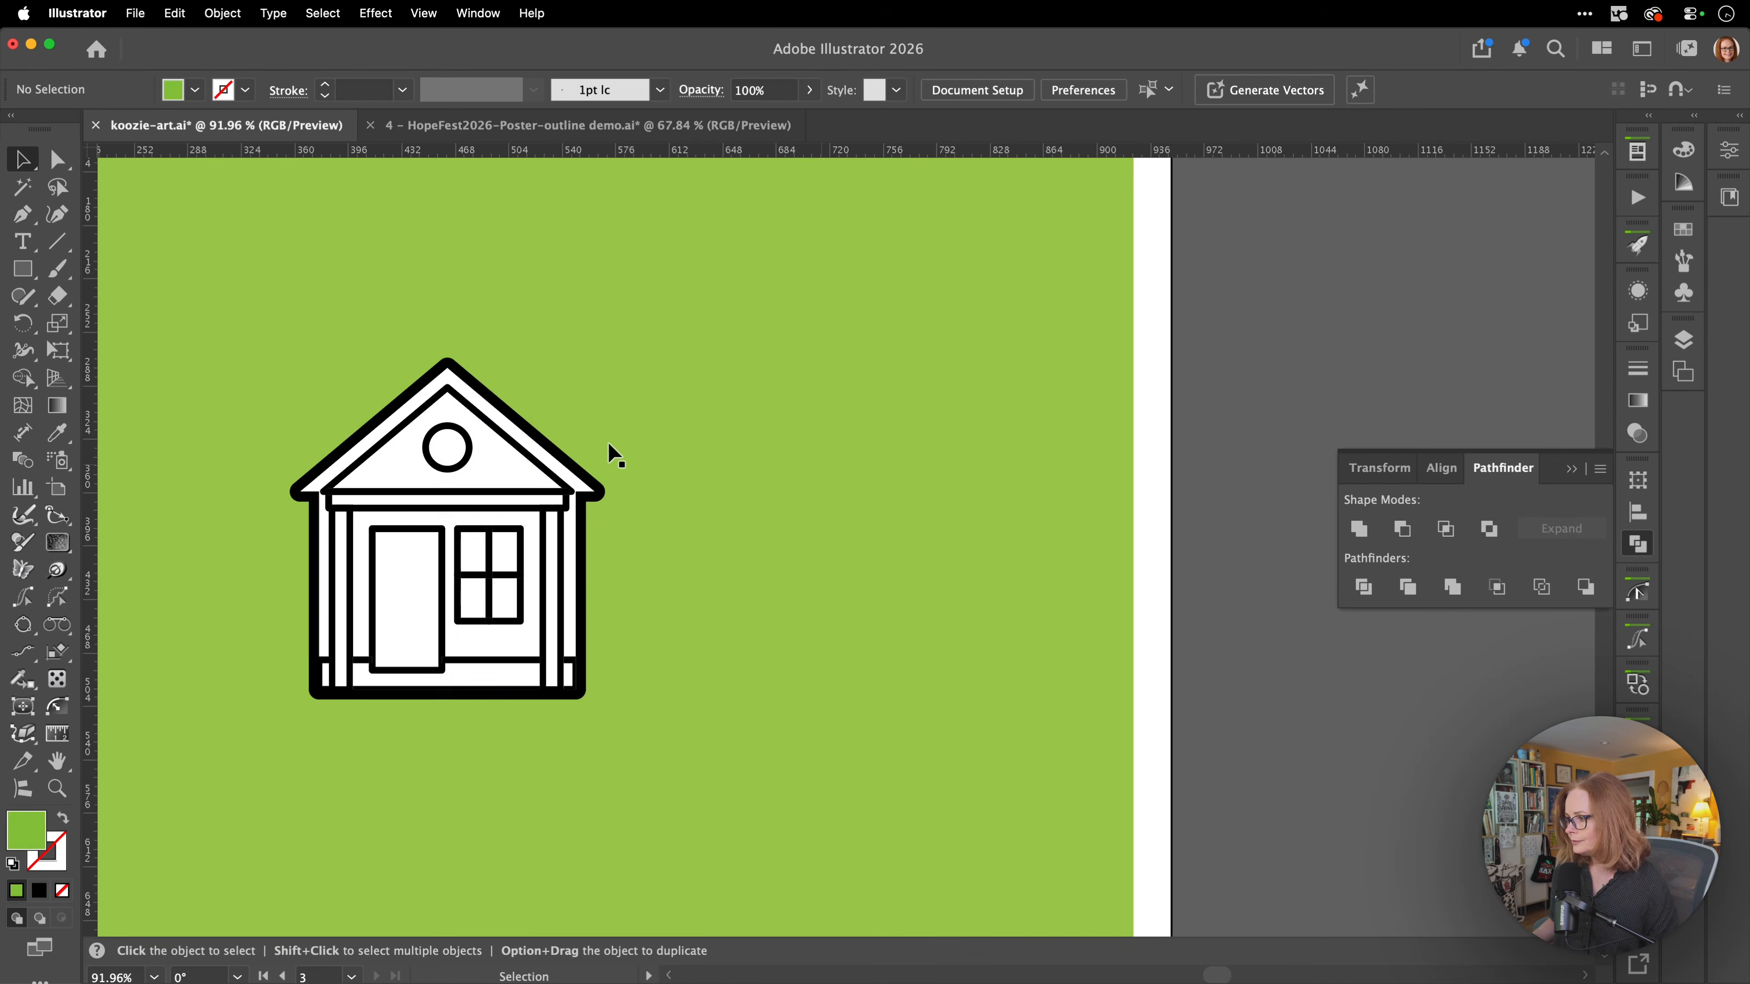
{"action": "left_click", "coordinate": [451, 555]}
{"action": "left_click_drag", "start_coordinate": [603, 357], "coordinate": [546, 477]}
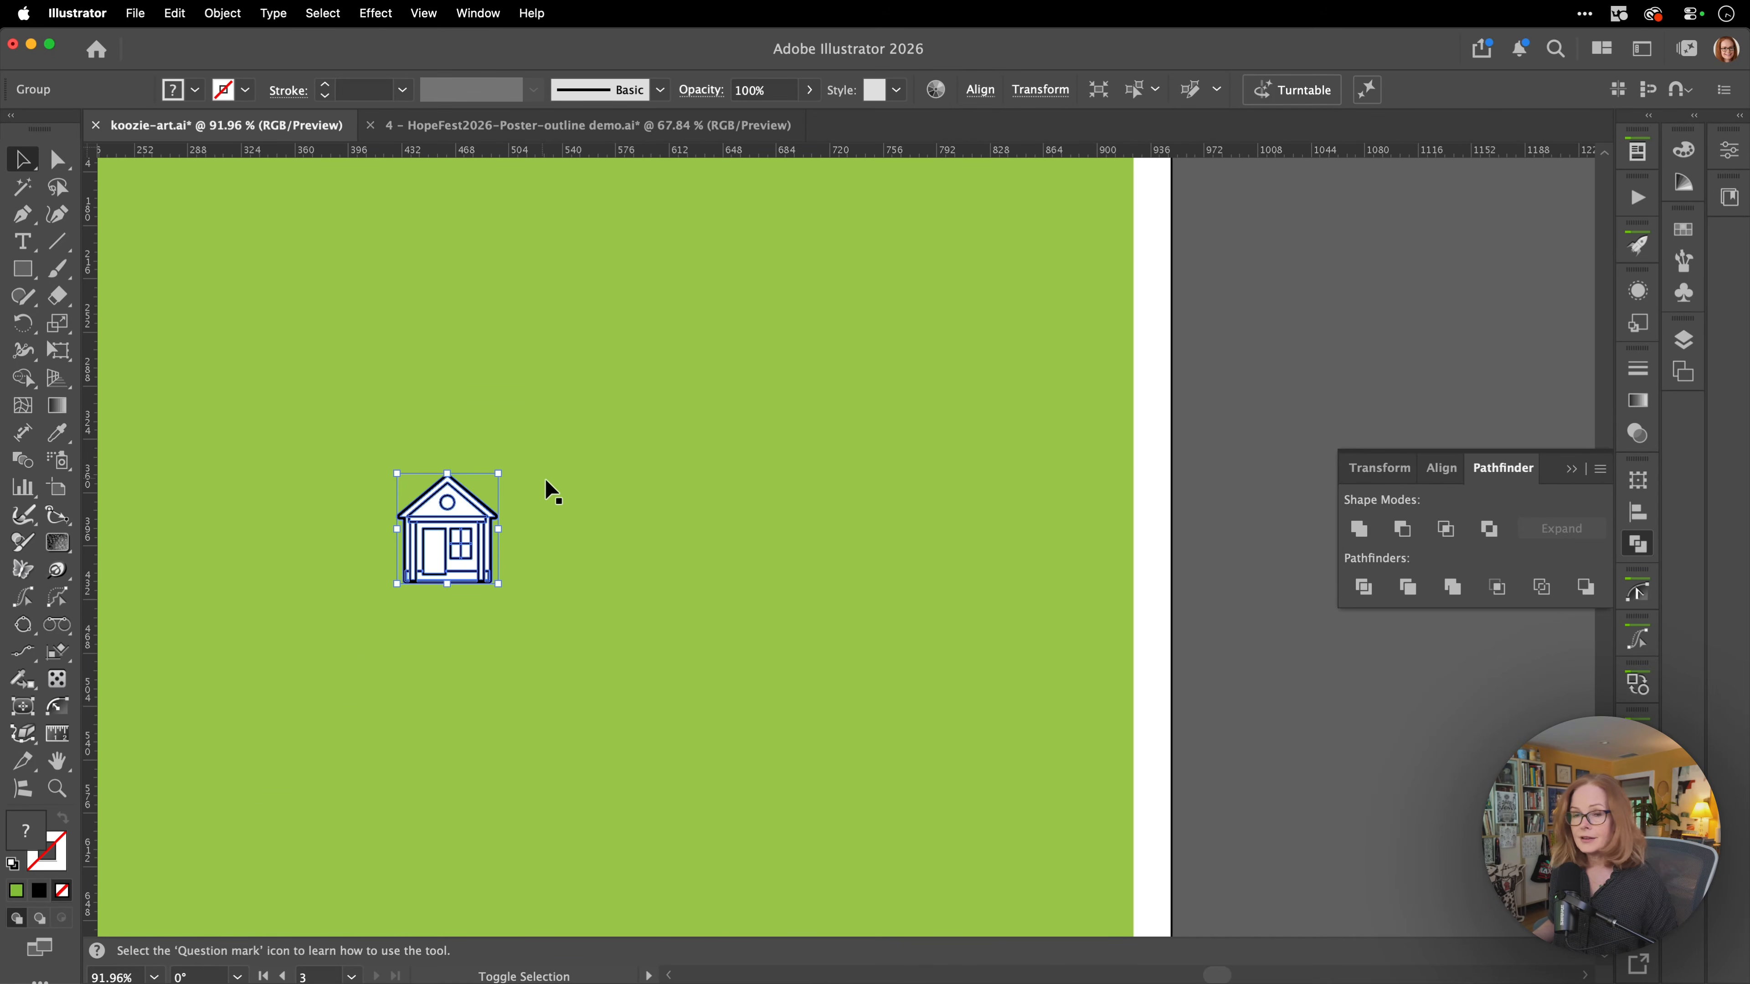